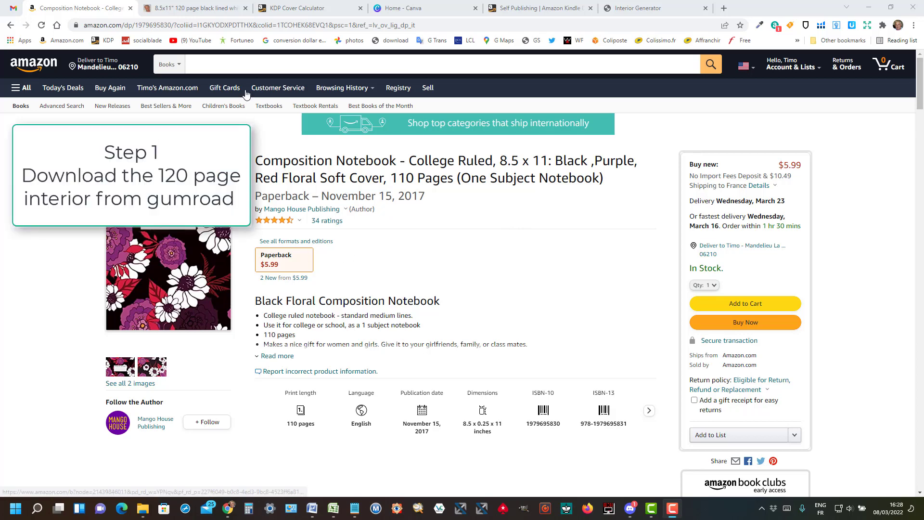
Step: Get the 8.5x11" 120 page black lined College Ruled notebook interior from its Gumroad page for free
{"action": "left_click", "coordinate": [201, 11]}
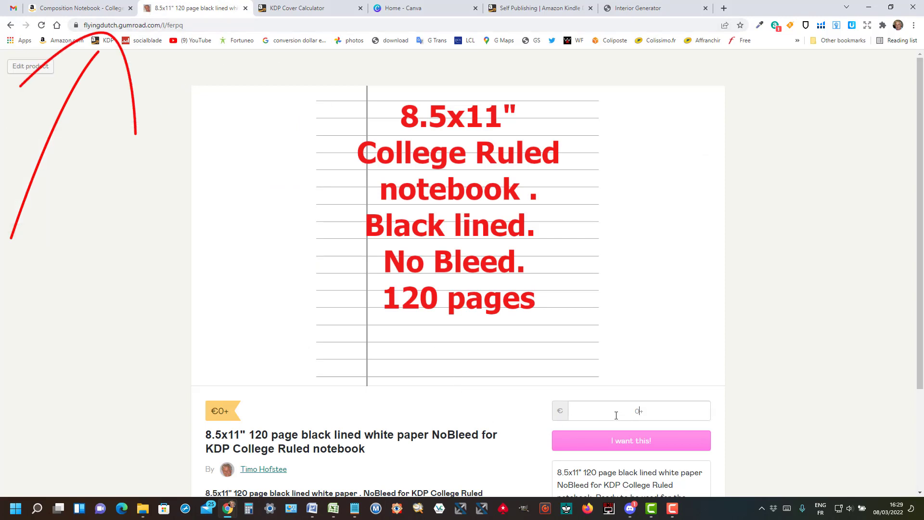
{"action": "left_click", "coordinate": [636, 439]}
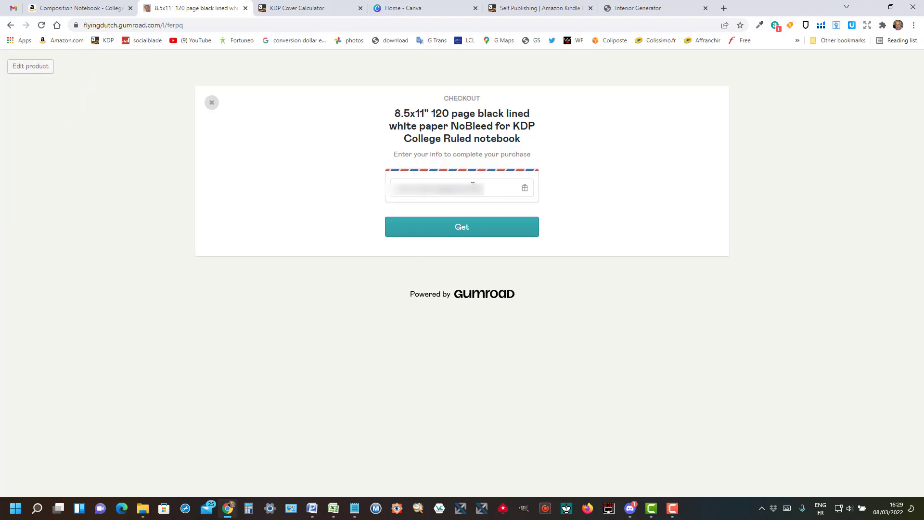
{"action": "left_click", "coordinate": [457, 229]}
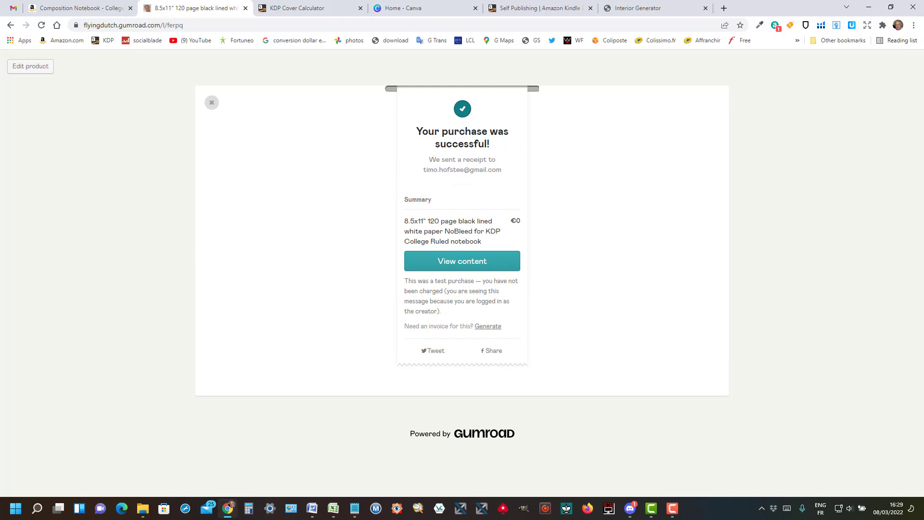
Step: Open the purchased content from the receipt e-mail in Gmail and download the KDP_Paperback_CollegeRuled_8_5x11_120_noBleed PDF
{"action": "left_click", "coordinate": [13, 8]}
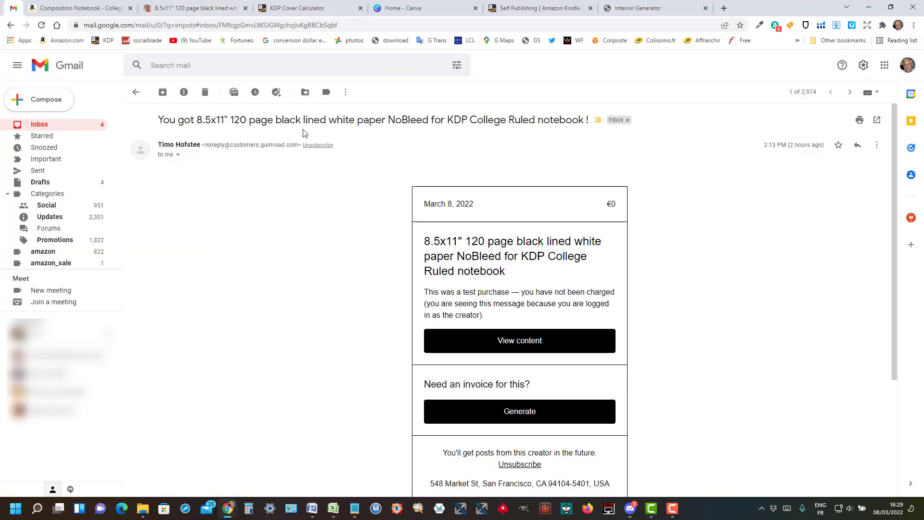
{"action": "left_click", "coordinate": [526, 340]}
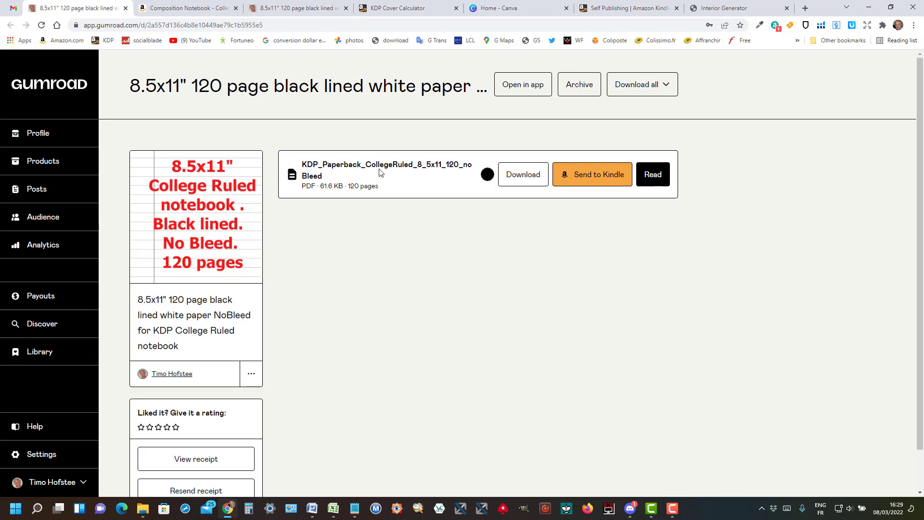
{"action": "left_click", "coordinate": [514, 180]}
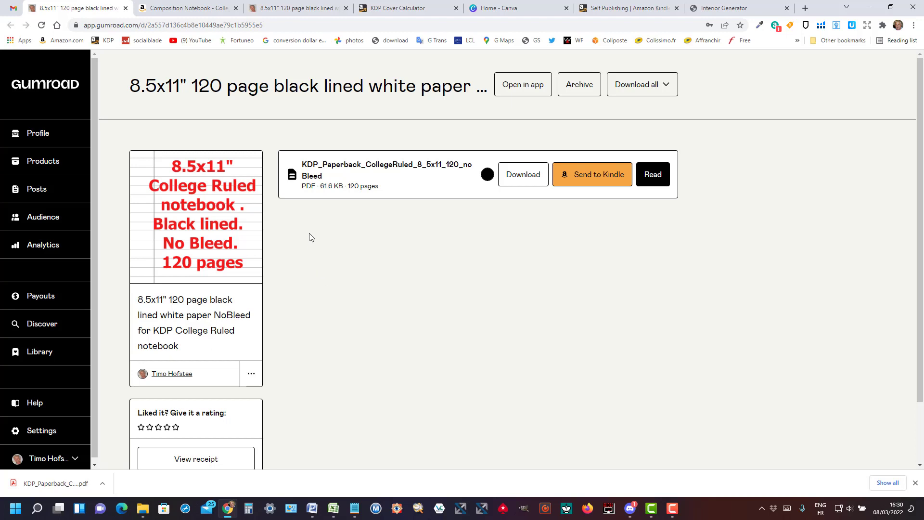
Step: Switch to the KDP Cover Calculator and reload it to clear the book information
{"action": "left_click", "coordinate": [724, 10]}
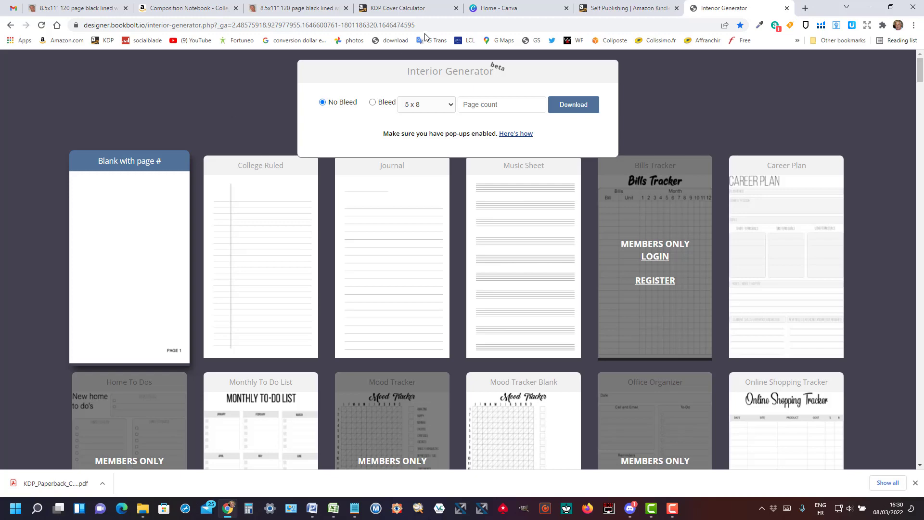
{"action": "left_click", "coordinate": [400, 8]}
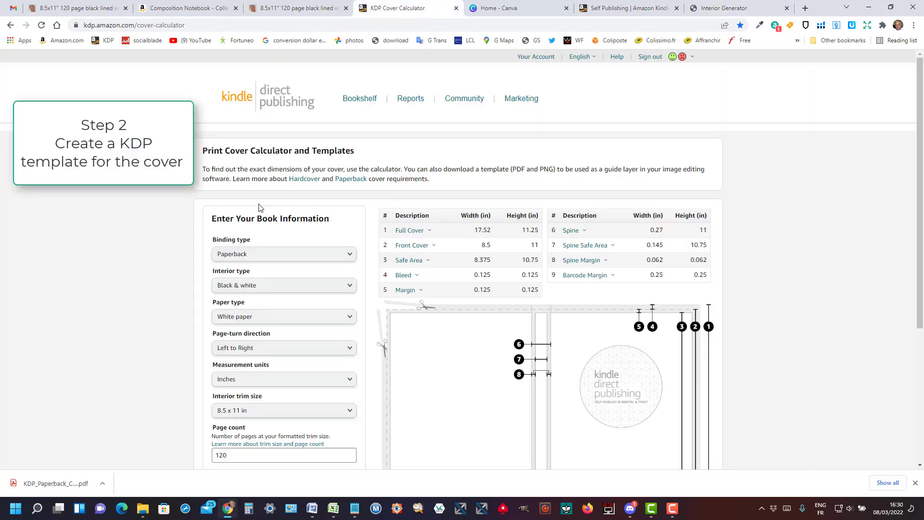
{"action": "key", "text": "F5"}
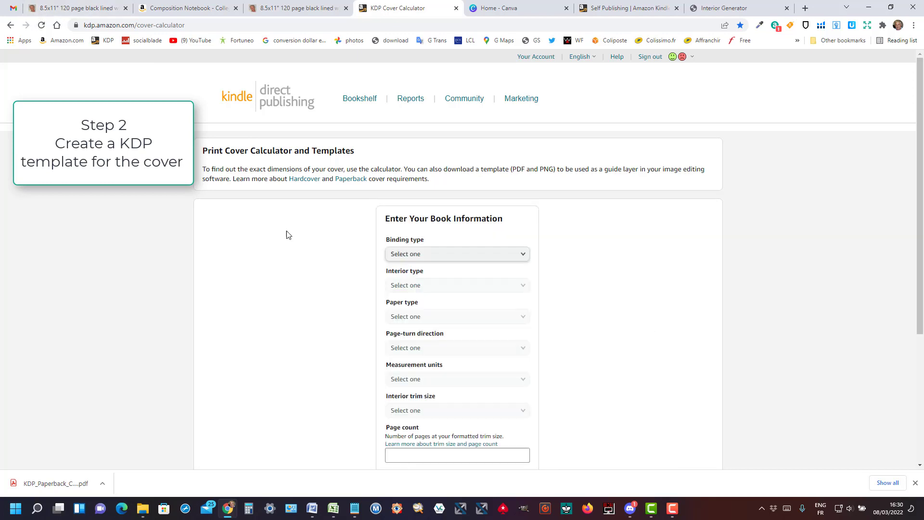
Step: Set the binding type to Paperback and the interior type to Black & white
{"action": "left_click", "coordinate": [461, 256]}
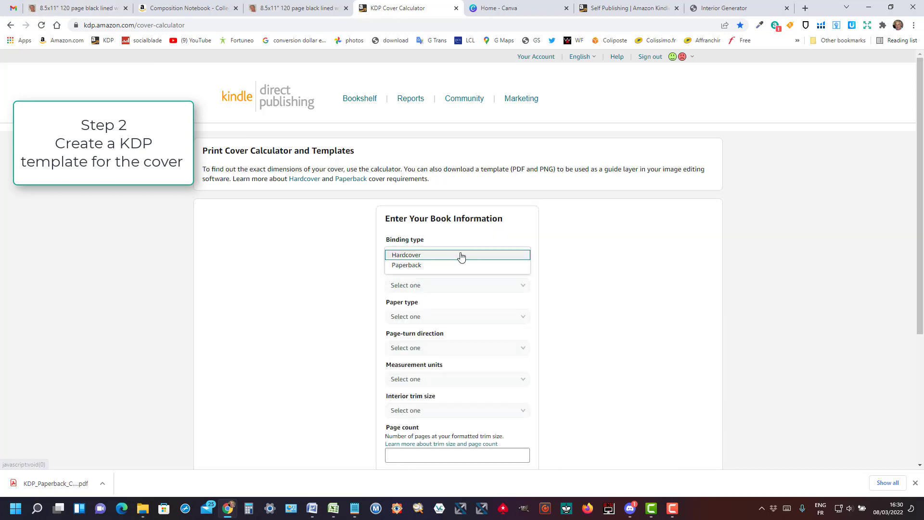
{"action": "left_click", "coordinate": [435, 266]}
{"action": "left_click", "coordinate": [438, 288]}
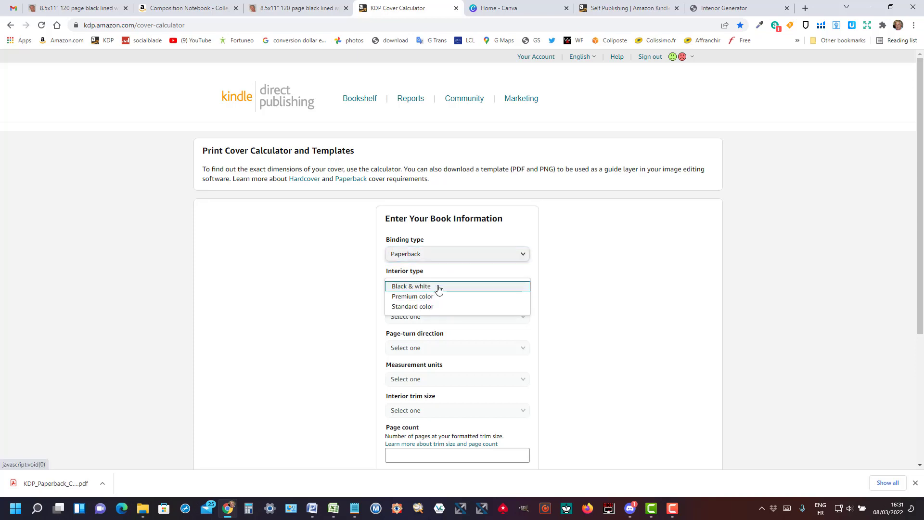
{"action": "left_click", "coordinate": [376, 302]}
{"action": "left_click", "coordinate": [431, 285]}
{"action": "left_click", "coordinate": [431, 287]}
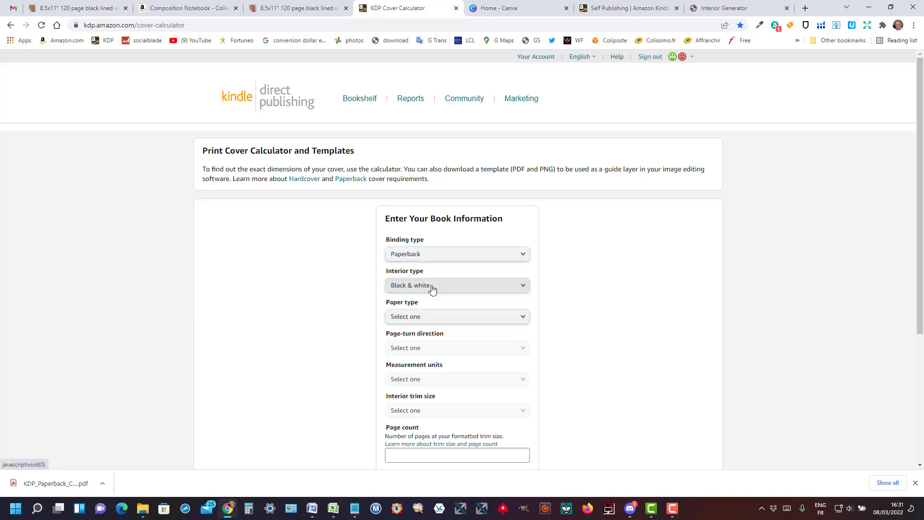
Step: Set the paper type to White paper and the page-turn direction to Left to Right
{"action": "left_click", "coordinate": [454, 318]}
{"action": "left_click", "coordinate": [448, 334]}
{"action": "left_click", "coordinate": [448, 348]}
{"action": "left_click", "coordinate": [439, 357]}
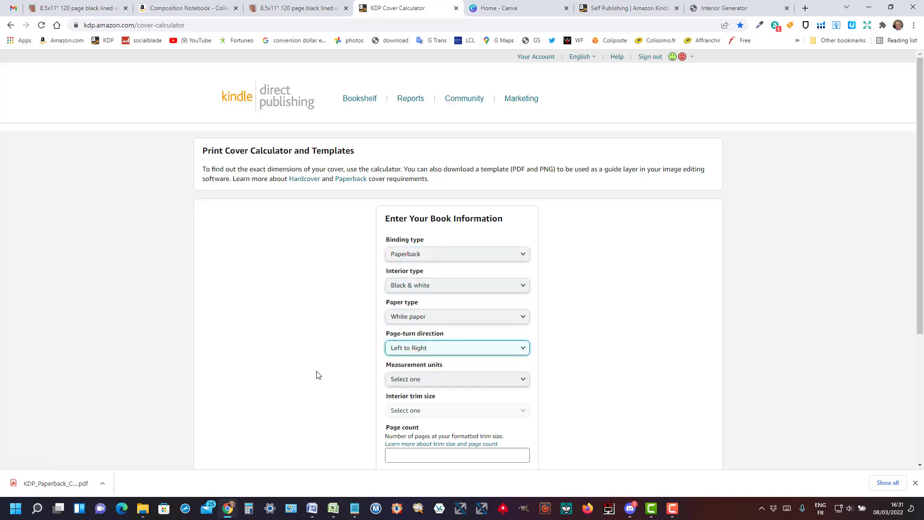
Step: Set the measurement units to Inches and the interior trim size to 8.5 x 11 in
{"action": "left_click", "coordinate": [437, 379]}
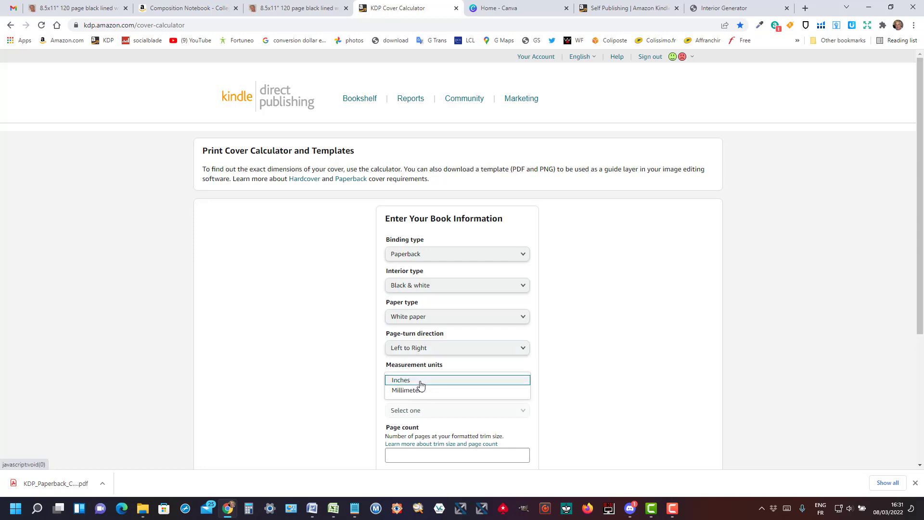
{"action": "left_click", "coordinate": [421, 381]}
{"action": "left_click", "coordinate": [429, 411]}
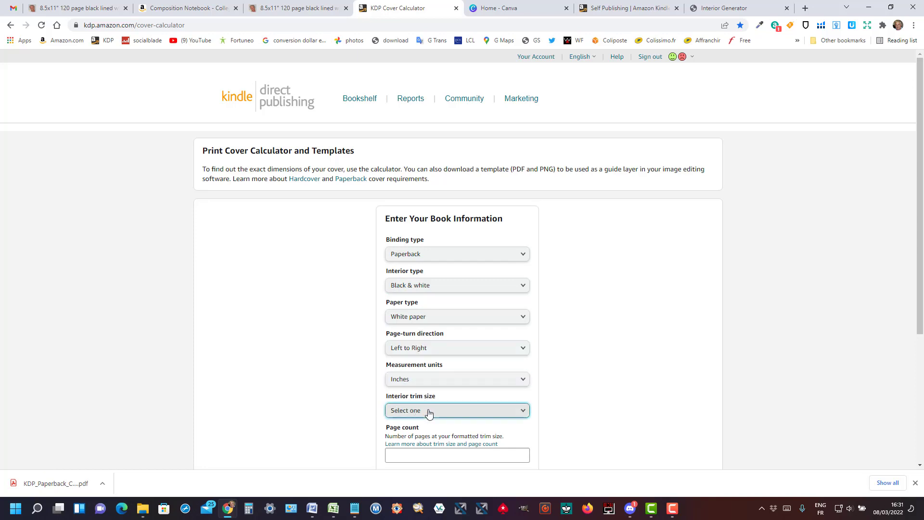
{"action": "left_click", "coordinate": [429, 412]}
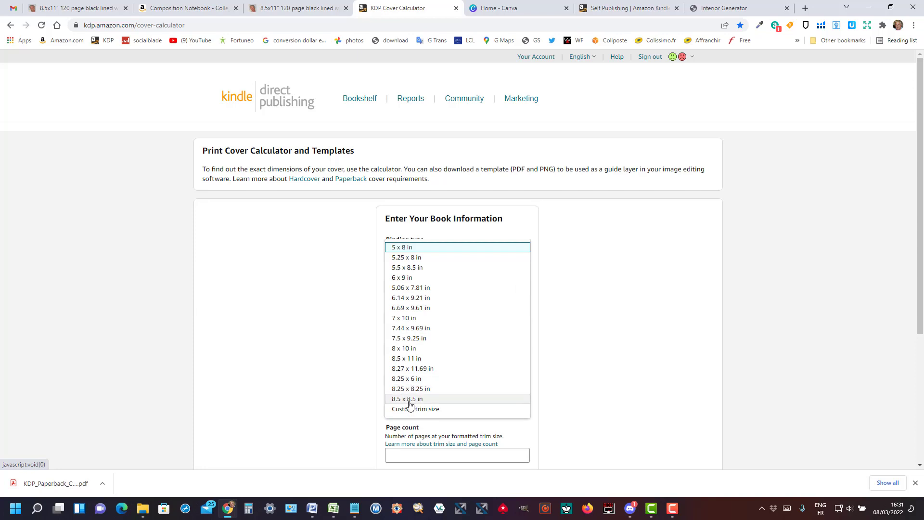
{"action": "left_click", "coordinate": [409, 362]}
Step: Calculate the cover dimensions for a page count of 120 and download the cover template
{"action": "scroll", "coordinate": [308, 353], "scroll_direction": "down", "scroll_amount": 2}
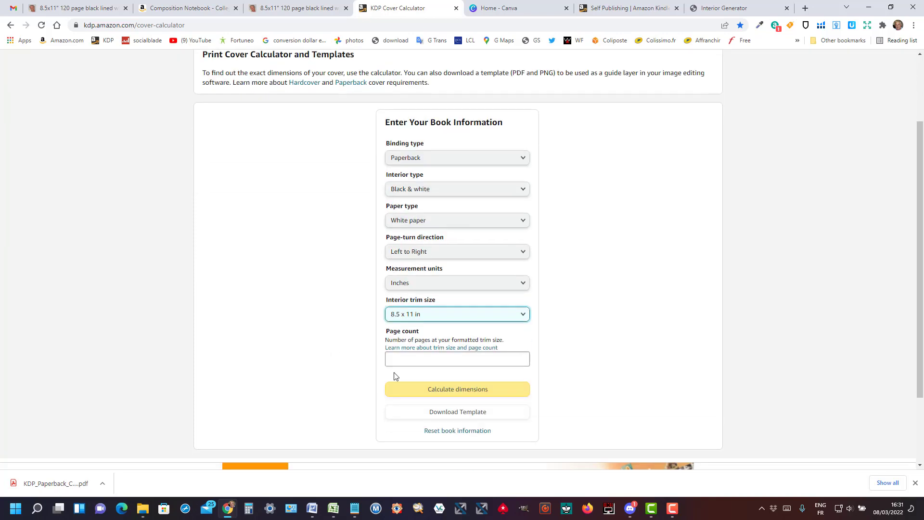
{"action": "left_click", "coordinate": [405, 357]}
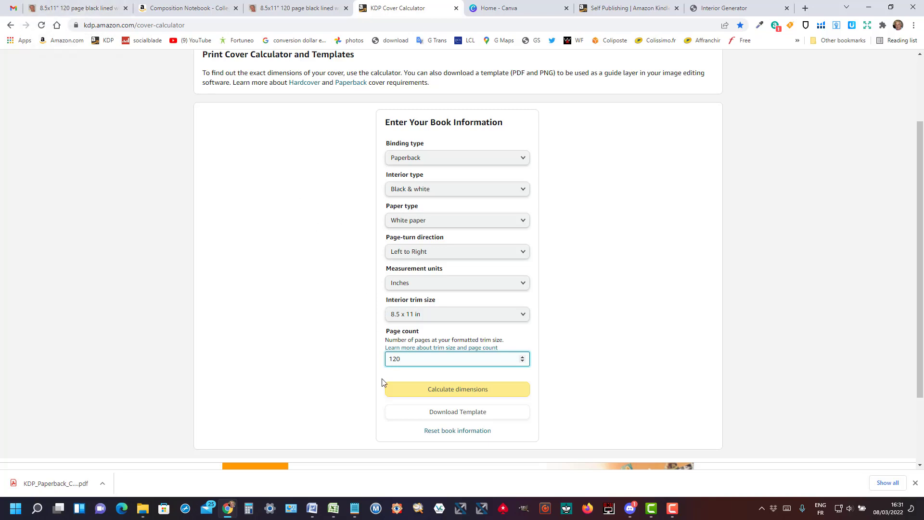
{"action": "left_click", "coordinate": [443, 388]}
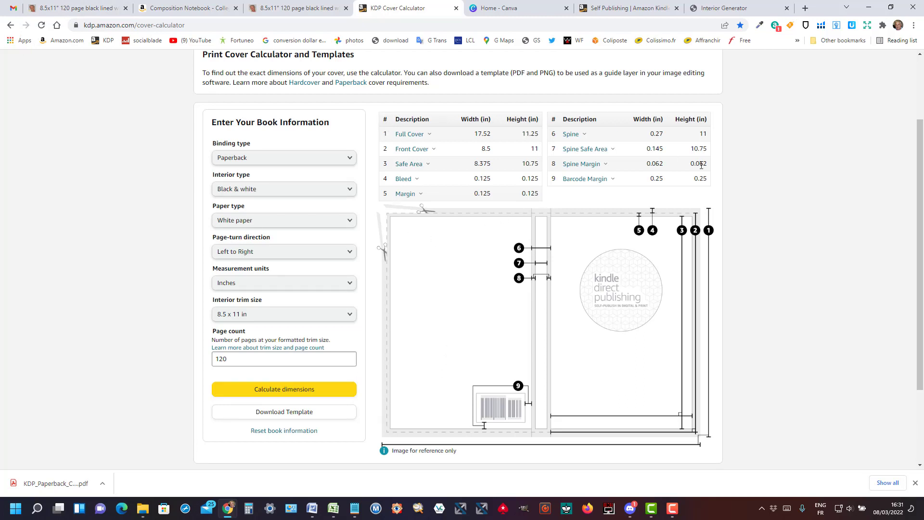
{"action": "mouse_move", "coordinate": [417, 174]}
{"action": "left_click", "coordinate": [287, 416]}
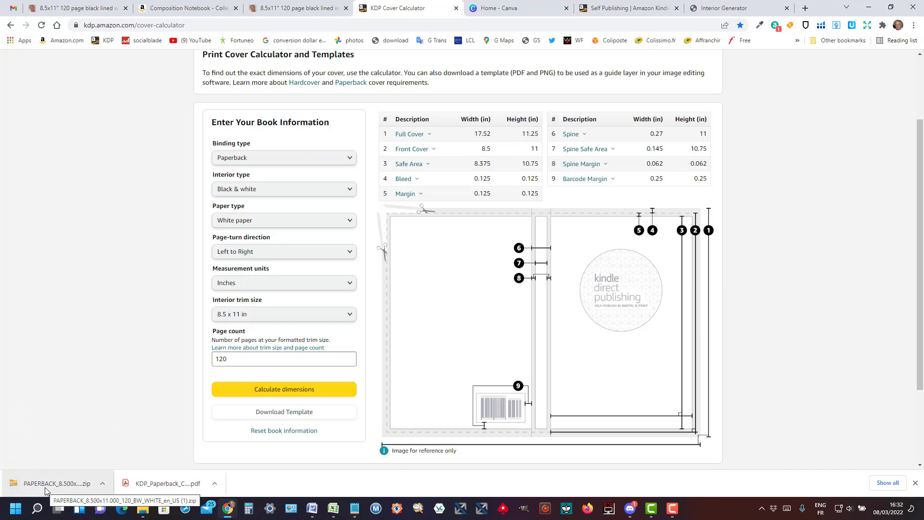
Step: Extract the downloaded template archive to its default folder in Downloads and open the extracted PNG cover template
{"action": "left_click", "coordinate": [47, 487]}
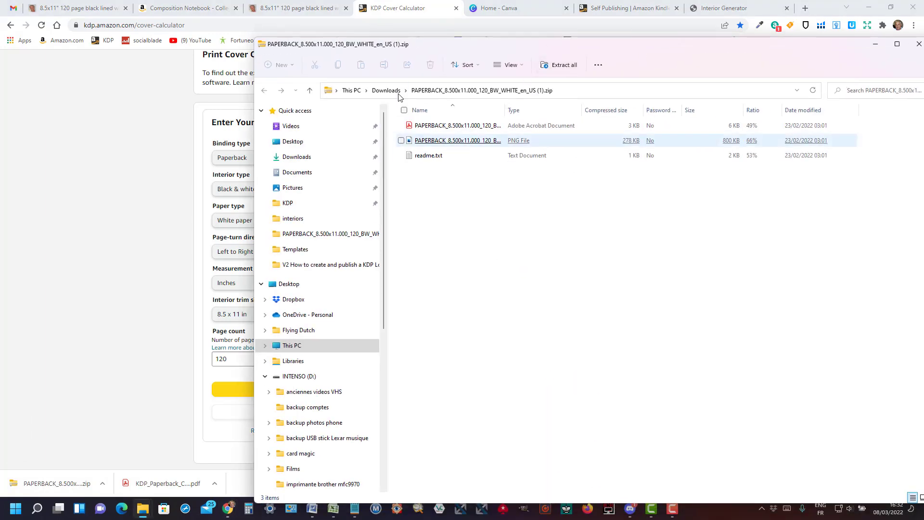
{"action": "left_click", "coordinate": [386, 90]}
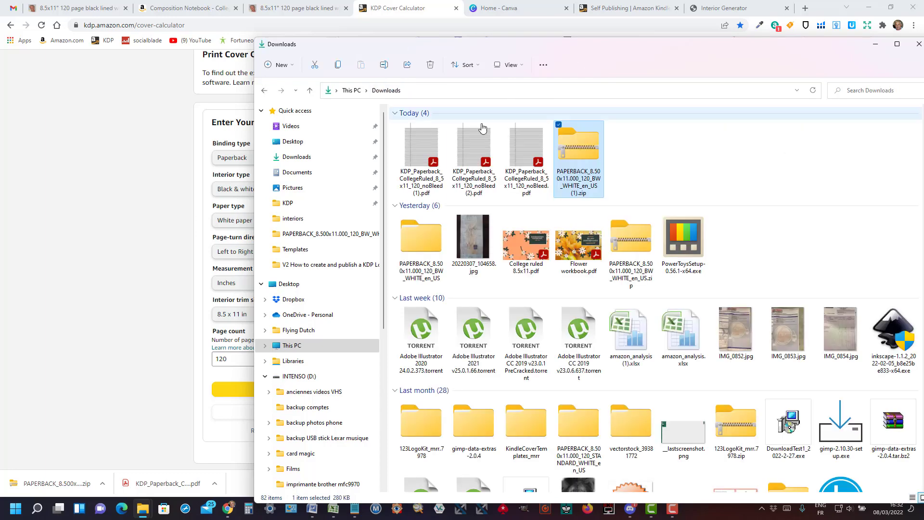
{"action": "double_click", "coordinate": [578, 178]}
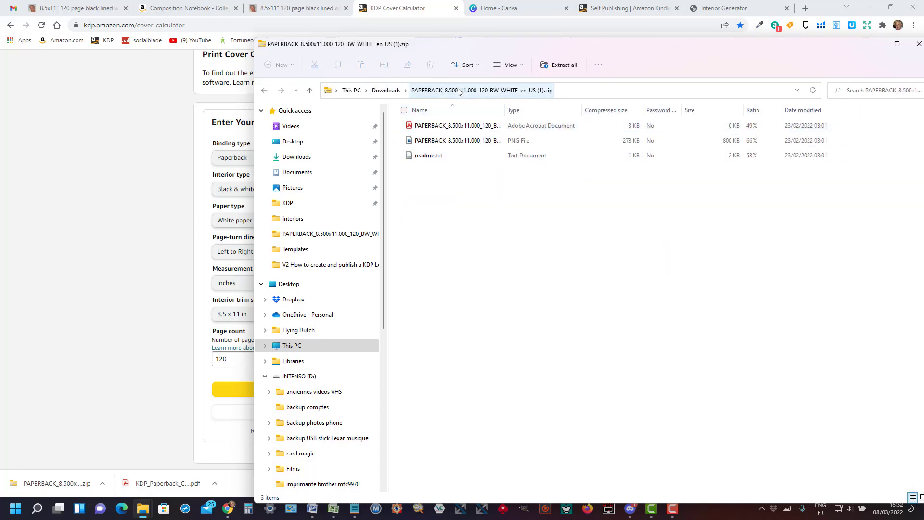
{"action": "left_click", "coordinate": [559, 64]}
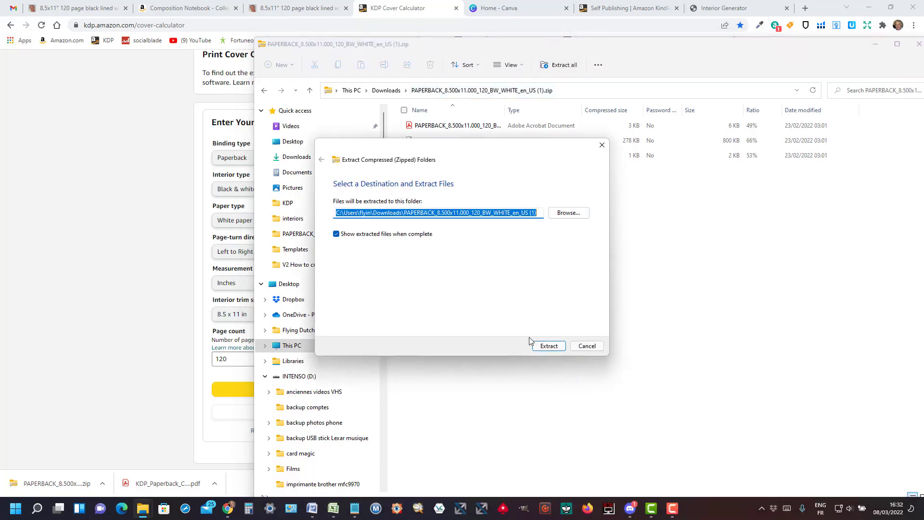
{"action": "left_click", "coordinate": [547, 346]}
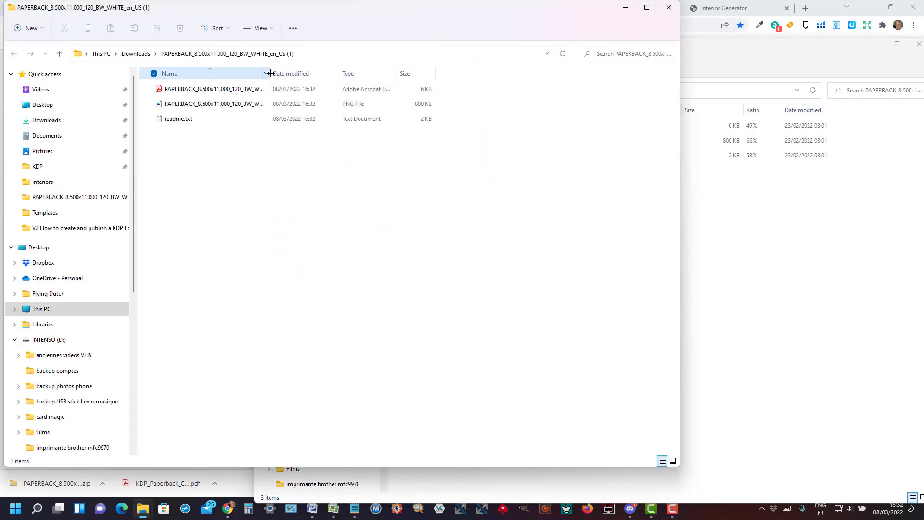
{"action": "left_click_drag", "start_coordinate": [269, 73], "coordinate": [326, 73]}
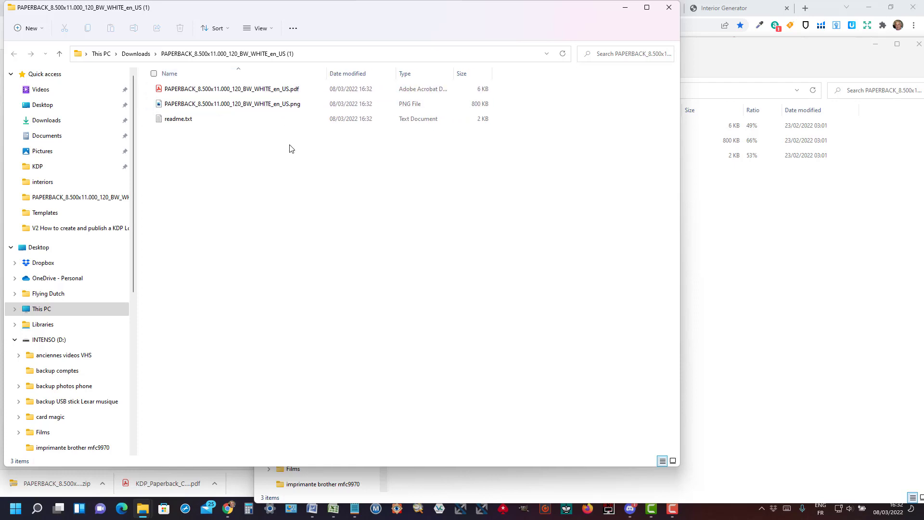
{"action": "double_click", "coordinate": [234, 105]}
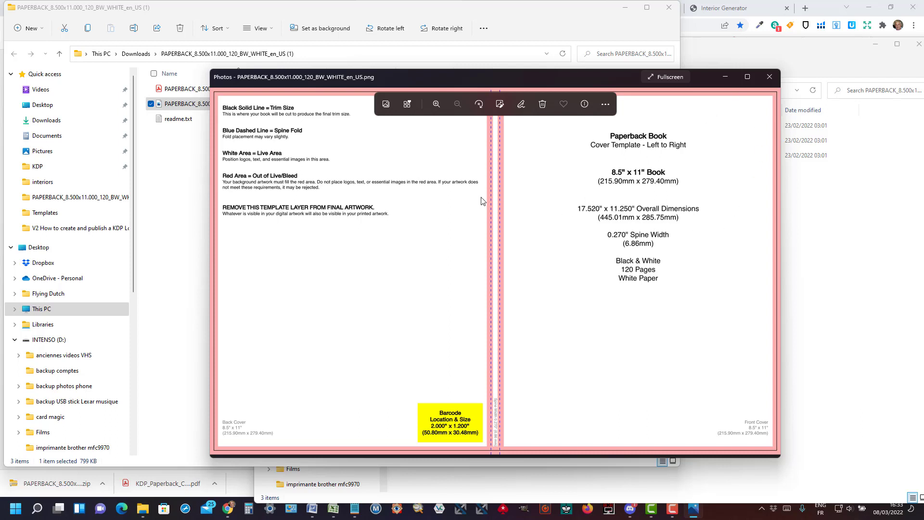
Step: Switch to Canva and start a custom-size design with a width of 17.52
{"action": "left_click", "coordinate": [837, 48]}
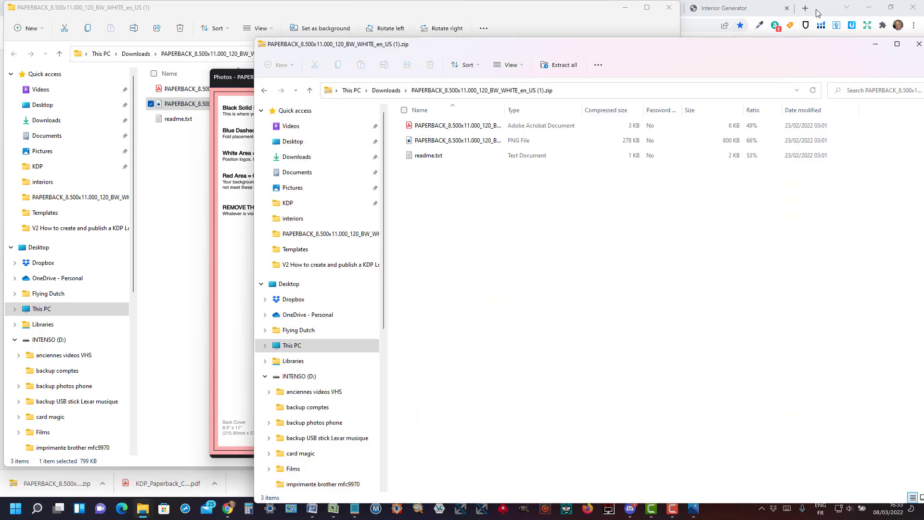
{"action": "left_click", "coordinate": [816, 13]}
{"action": "left_click", "coordinate": [510, 8]}
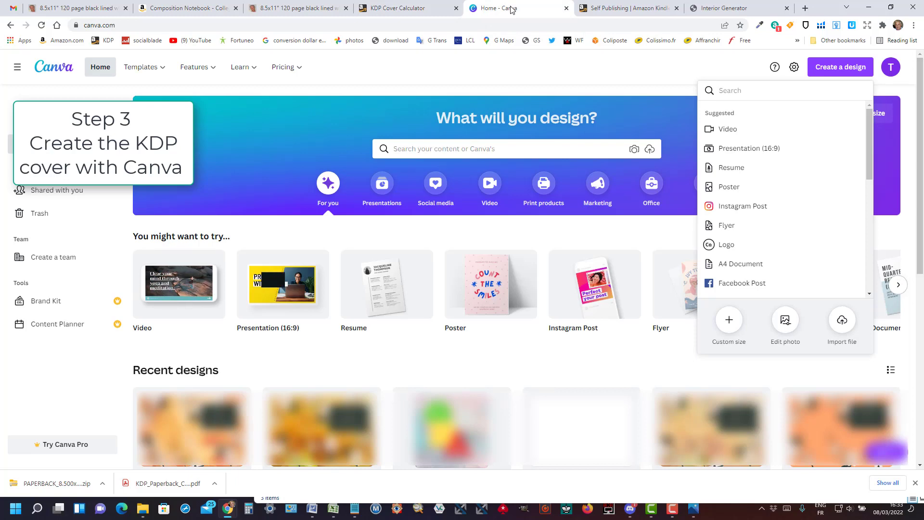
{"action": "left_click", "coordinate": [672, 64]}
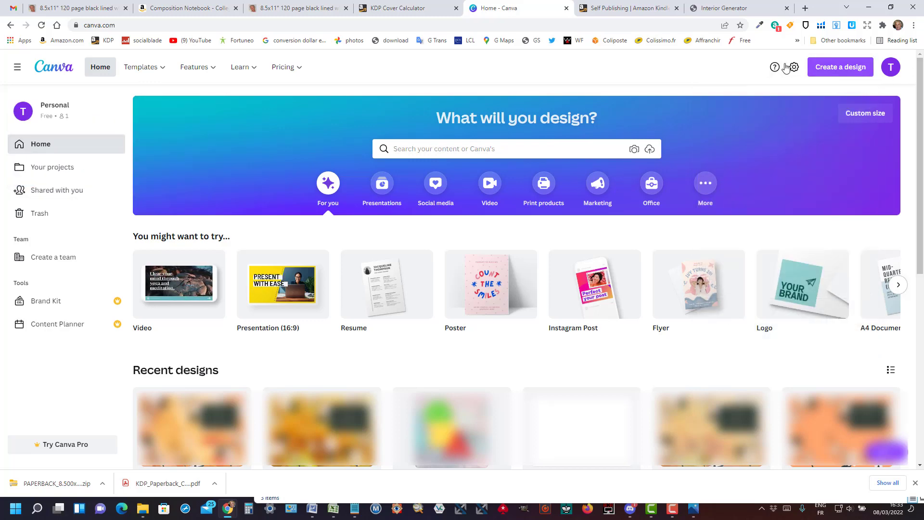
{"action": "left_click", "coordinate": [859, 114]}
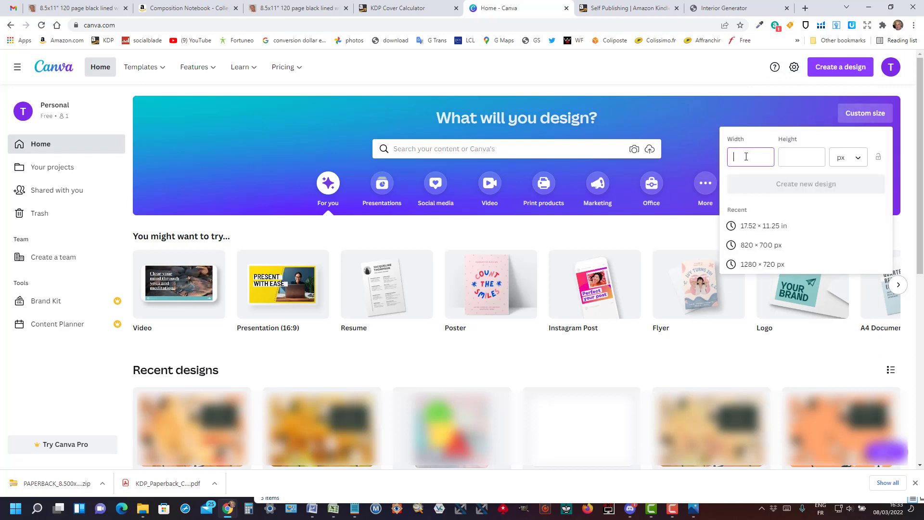
{"action": "type", "text": "17"}
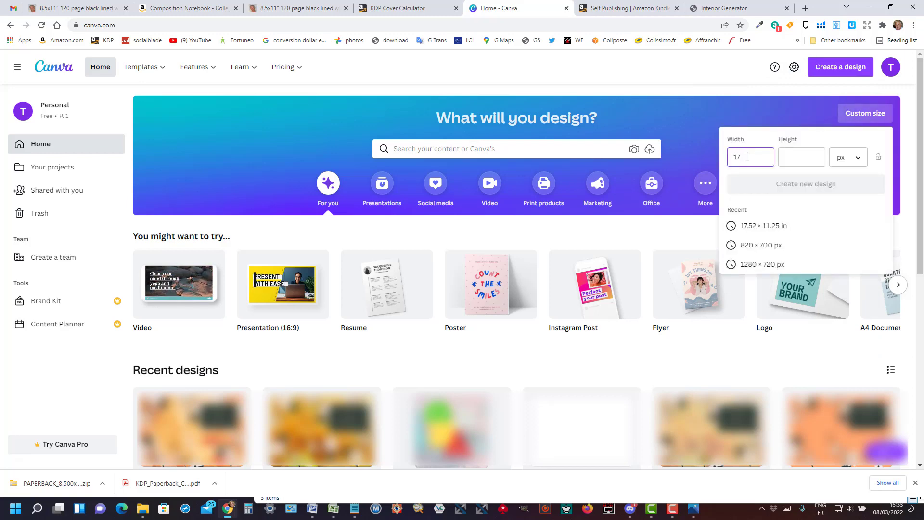
{"action": "type", "text": ".52"}
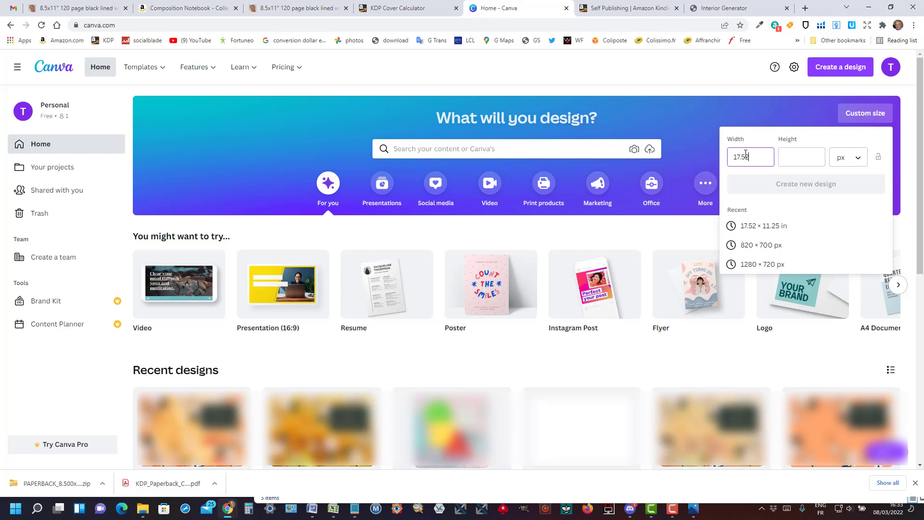
Step: Check the overall dimensions in the opened cover template image and return to Canva
{"action": "key", "text": "alt+Tab"}
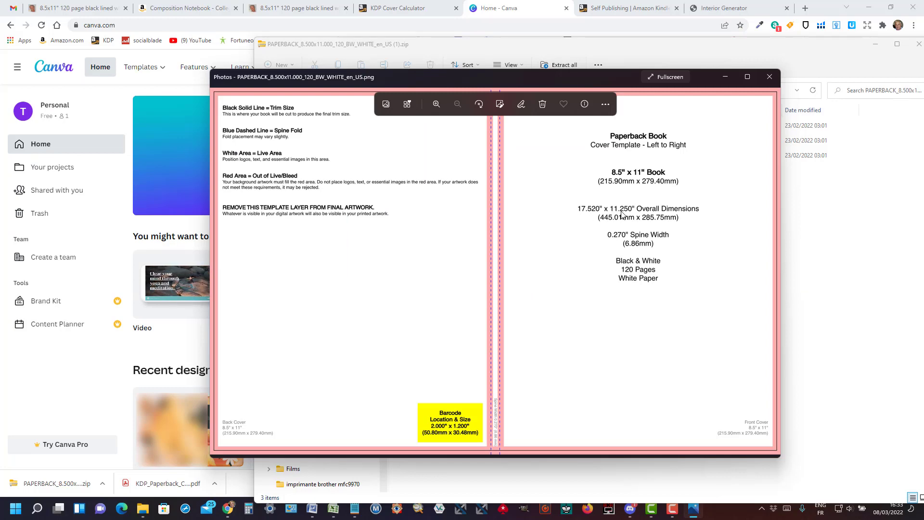
{"action": "key", "text": "alt+Tab"}
{"action": "key", "text": "alt+Tab"}
{"action": "key", "text": "alt+Tab"}
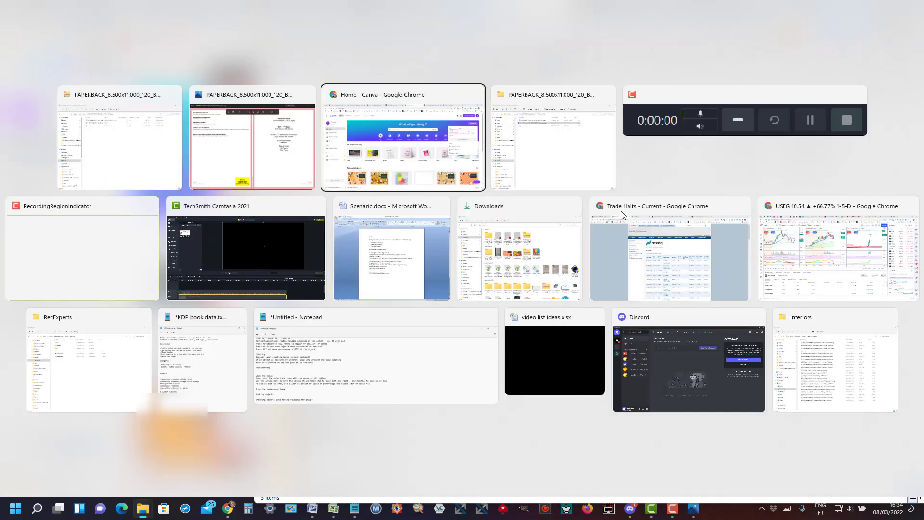
Step: Set the custom size to 17.52 x 11.25 with inches as the unit and create the new design
{"action": "left_click", "coordinate": [799, 156]}
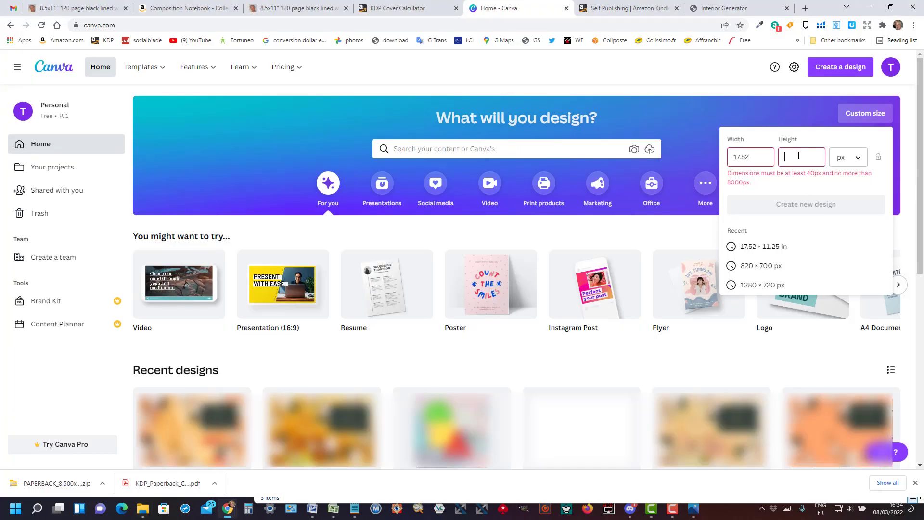
{"action": "type", "text": "11.2"}
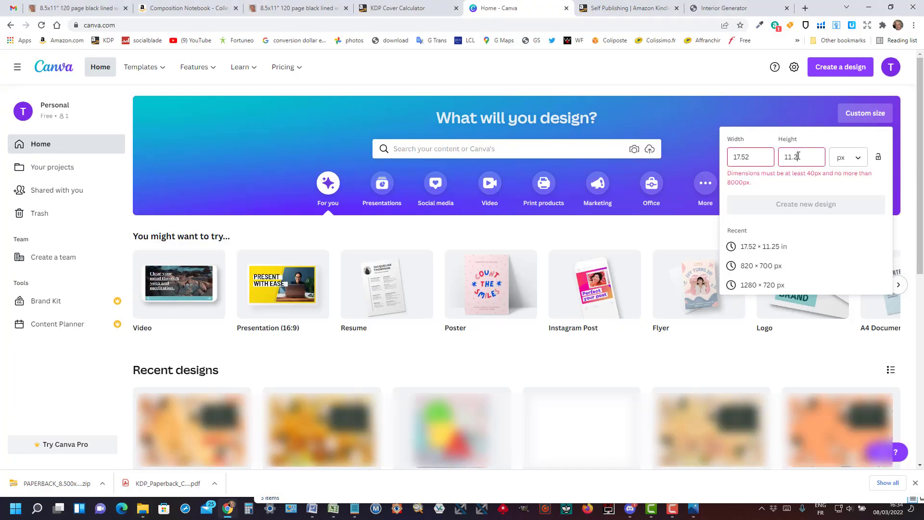
{"action": "type", "text": "5"}
{"action": "left_click", "coordinate": [846, 159]}
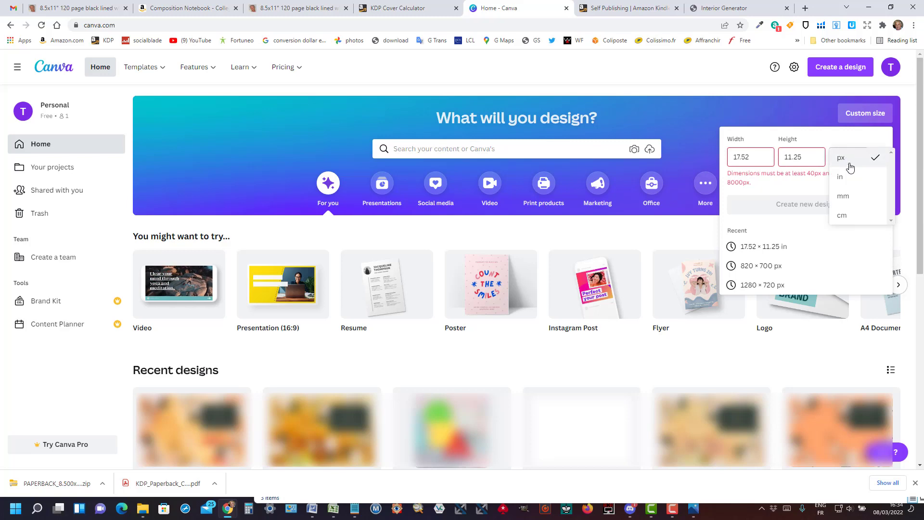
{"action": "left_click", "coordinate": [849, 179]}
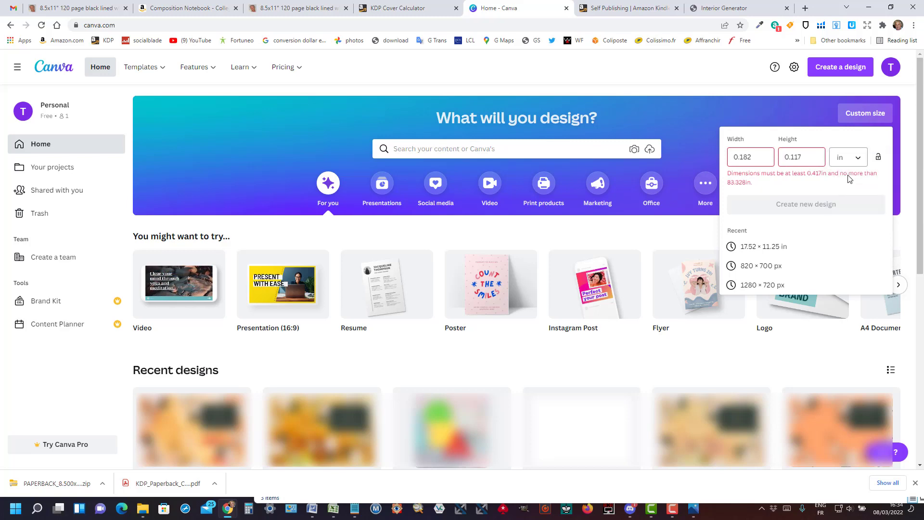
{"action": "double_click", "coordinate": [743, 157]}
{"action": "type", "text": "17.52"}
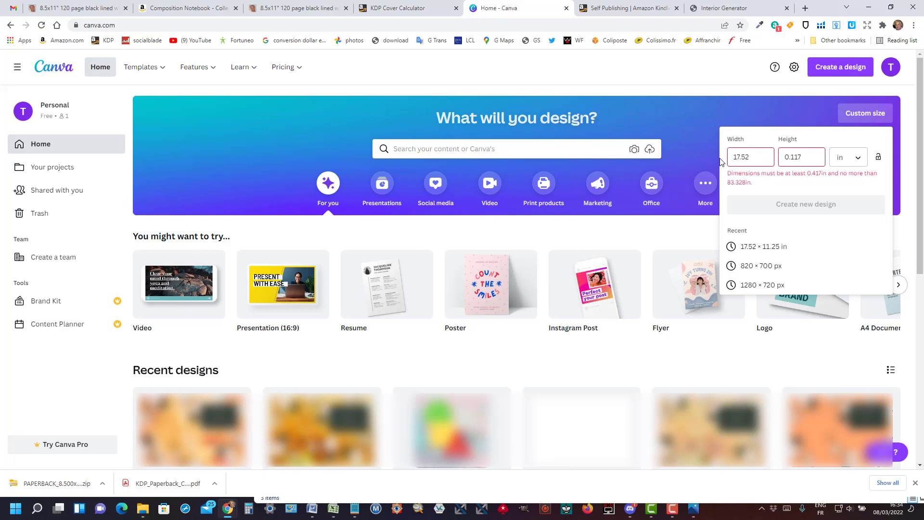
{"action": "key", "text": "Tab"}
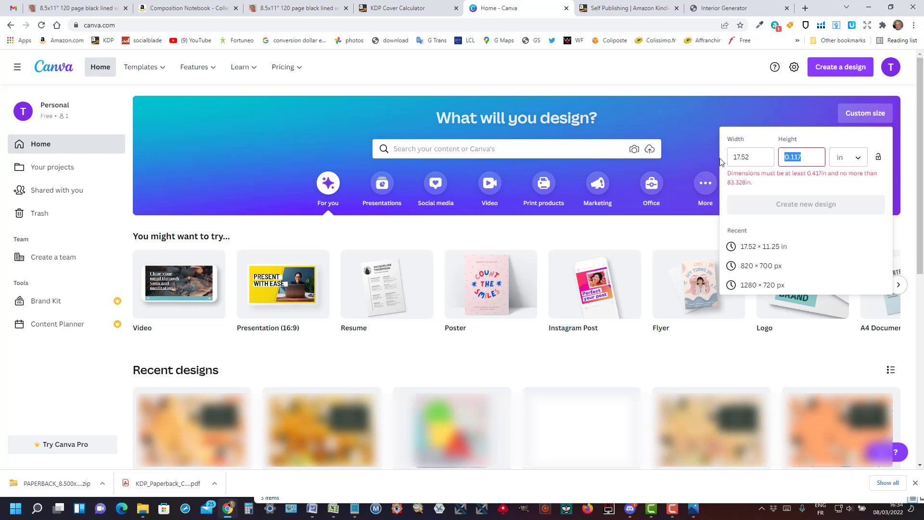
{"action": "type", "text": "11.25"}
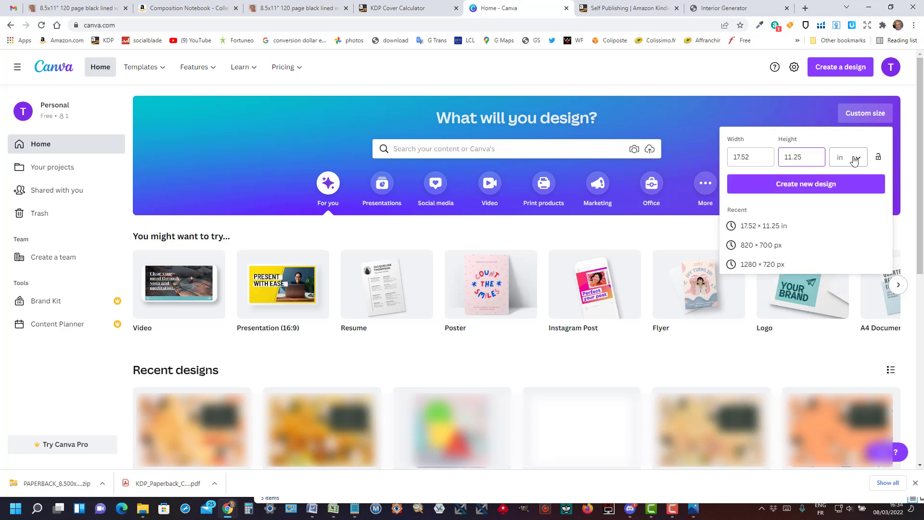
{"action": "left_click", "coordinate": [804, 187]}
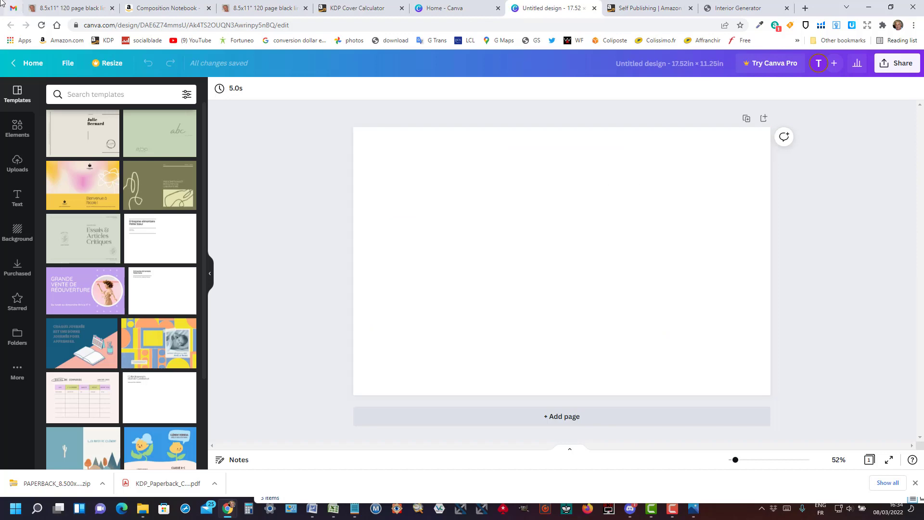
Step: Search the design templates for "flowers" and apply the orange floral "Be my bridesmaid?" template to the blank page
{"action": "left_click", "coordinate": [151, 8]}
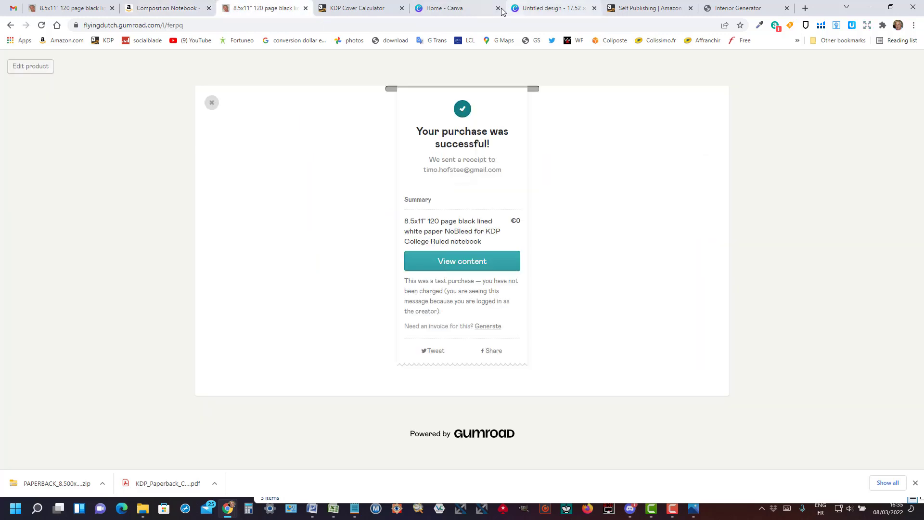
{"action": "left_click", "coordinate": [548, 9]}
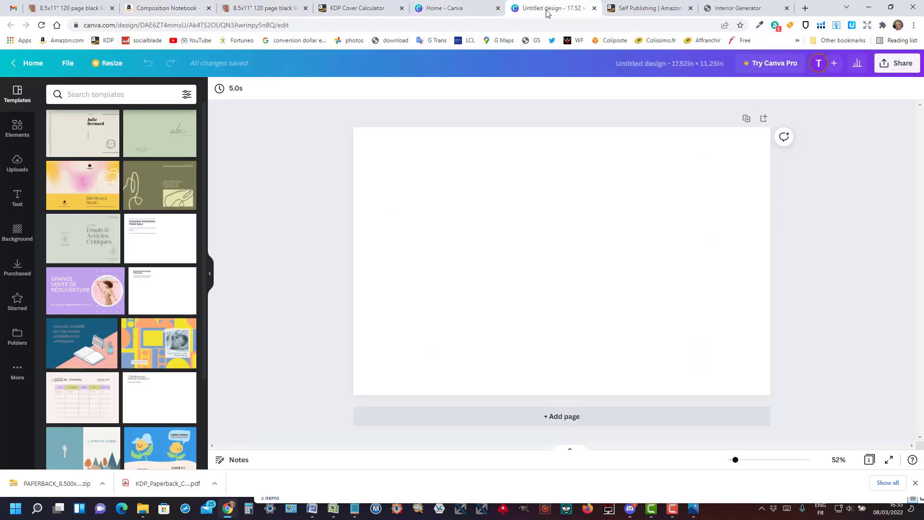
{"action": "left_click", "coordinate": [107, 94]}
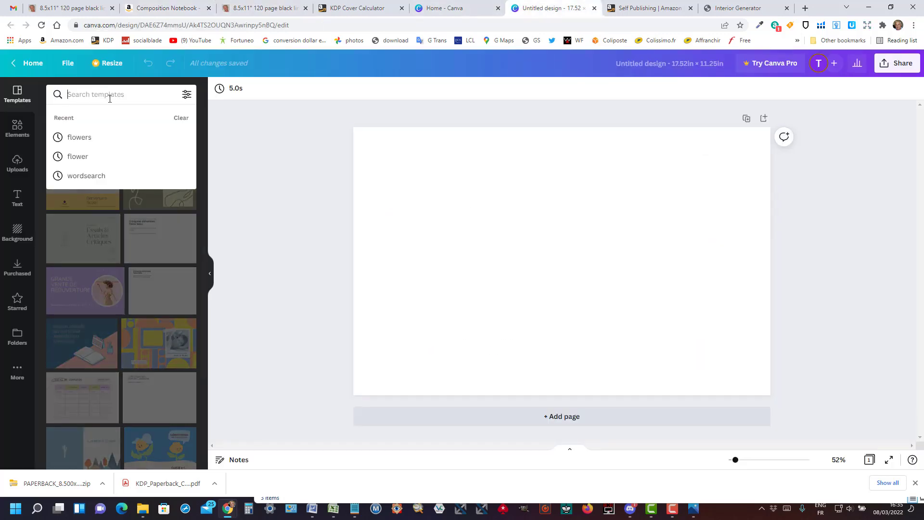
{"action": "type", "text": "flowers"}
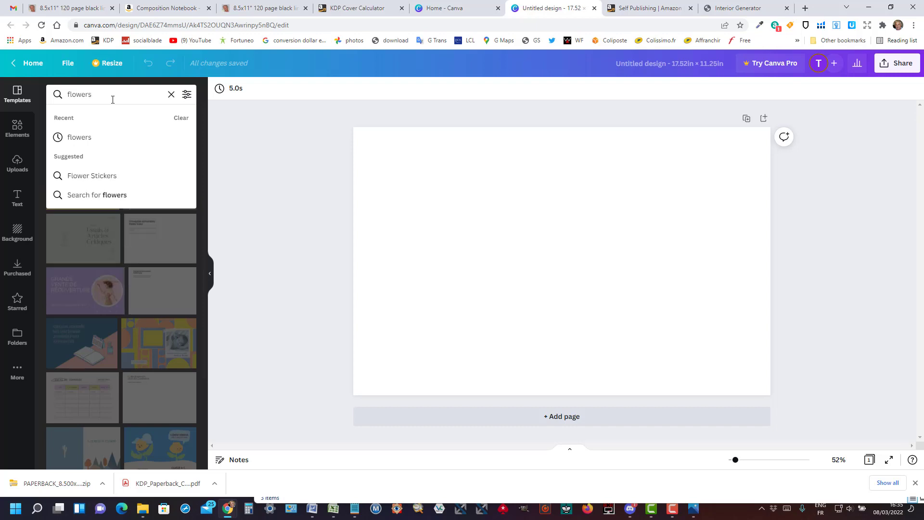
{"action": "key", "text": "Return"}
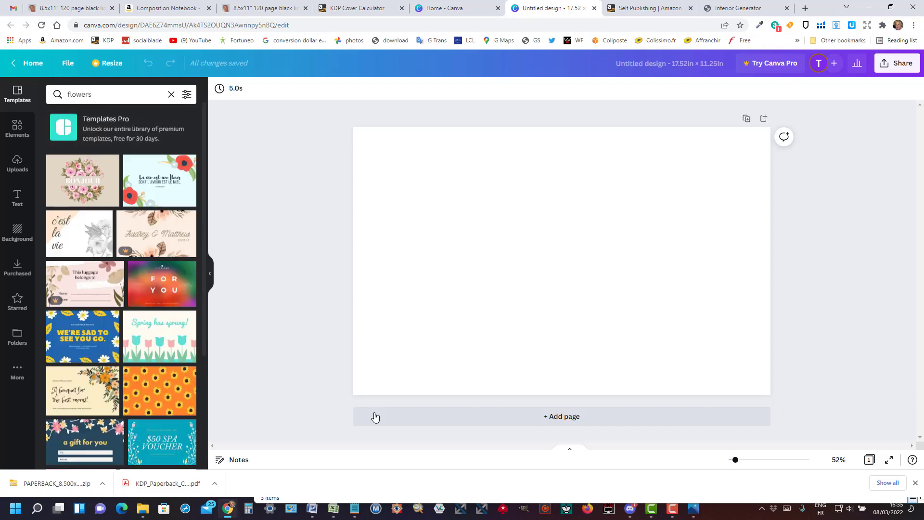
{"action": "scroll", "coordinate": [112, 396], "scroll_direction": "down", "scroll_amount": 5}
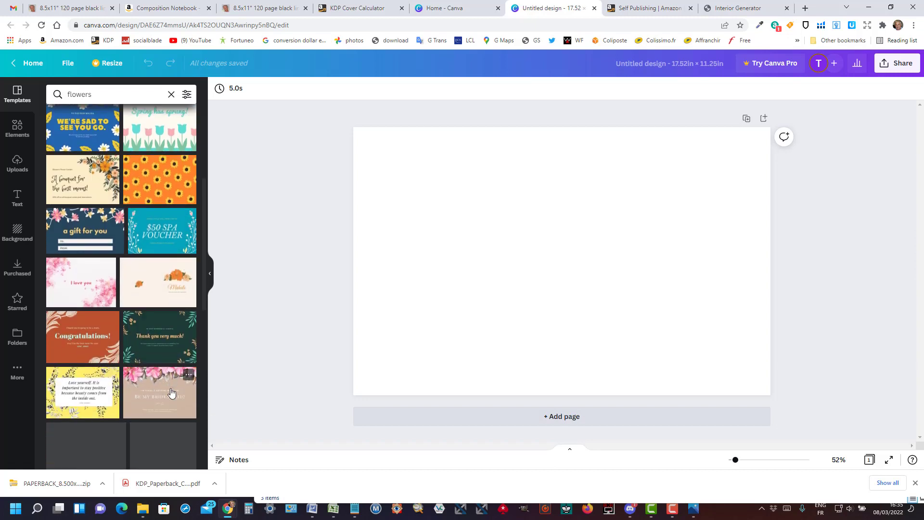
{"action": "scroll", "coordinate": [155, 329], "scroll_direction": "down", "scroll_amount": 2}
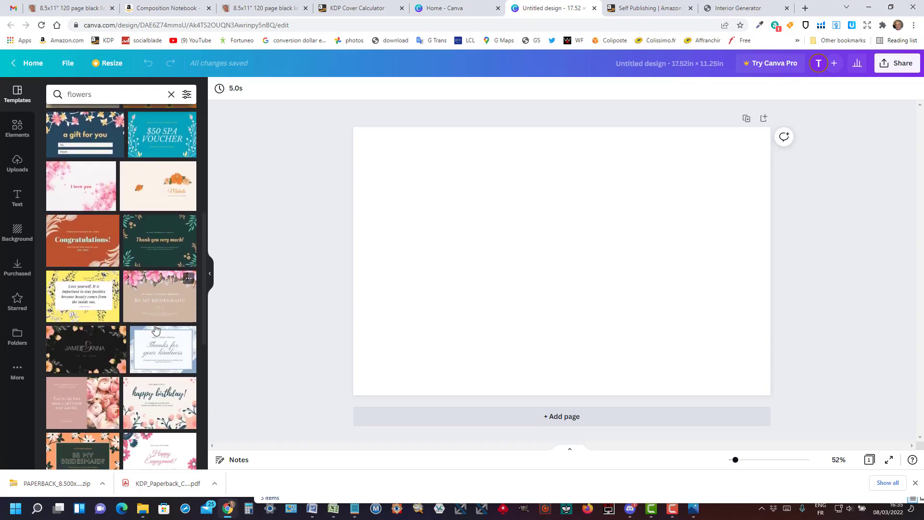
{"action": "scroll", "coordinate": [155, 329], "scroll_direction": "down", "scroll_amount": 3}
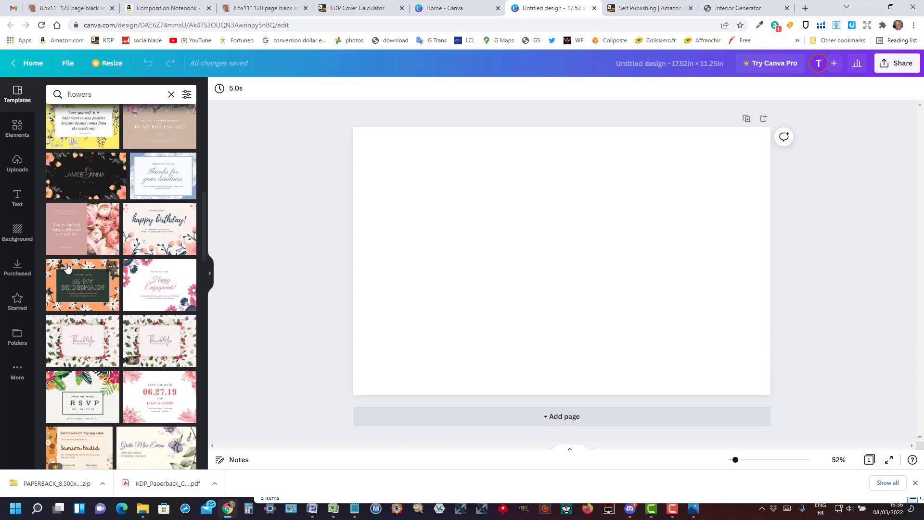
{"action": "left_click", "coordinate": [66, 272]}
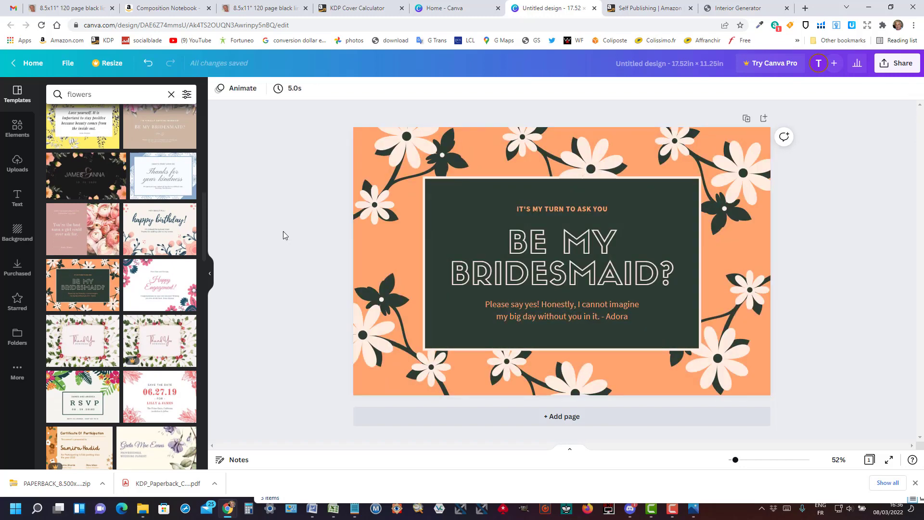
Step: Add PAPERBACK_8.500x11.000_120_BW_WHITE_en_US.png from the extracted template folder in Downloads to the Canva page
{"action": "left_click", "coordinate": [142, 508]}
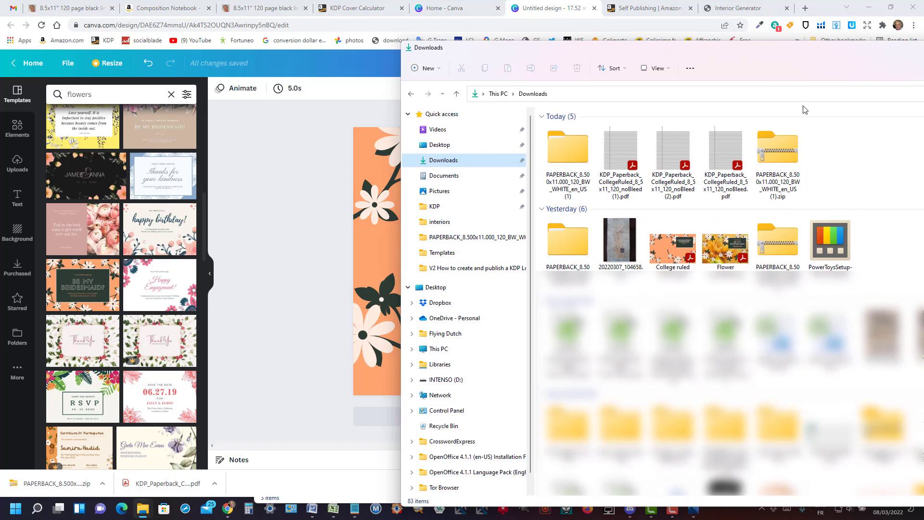
{"action": "double_click", "coordinate": [573, 157]}
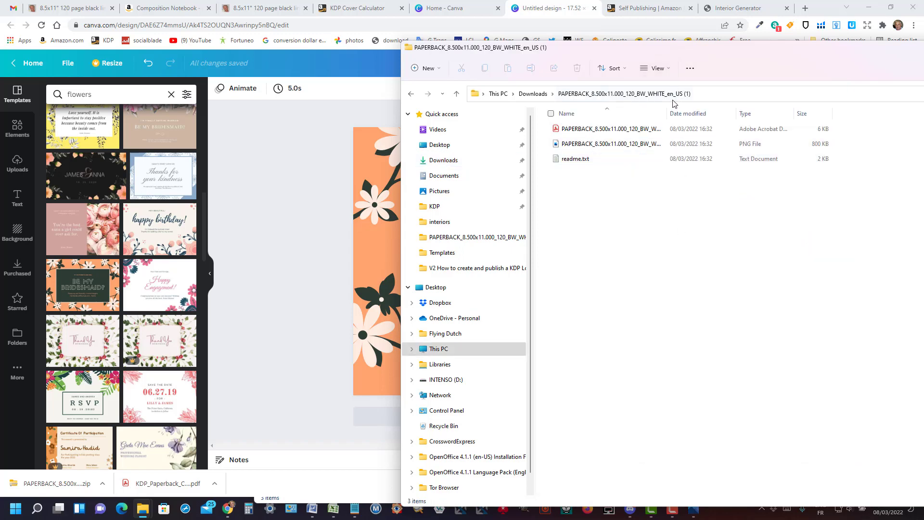
{"action": "left_click_drag", "start_coordinate": [667, 111], "coordinate": [746, 108]}
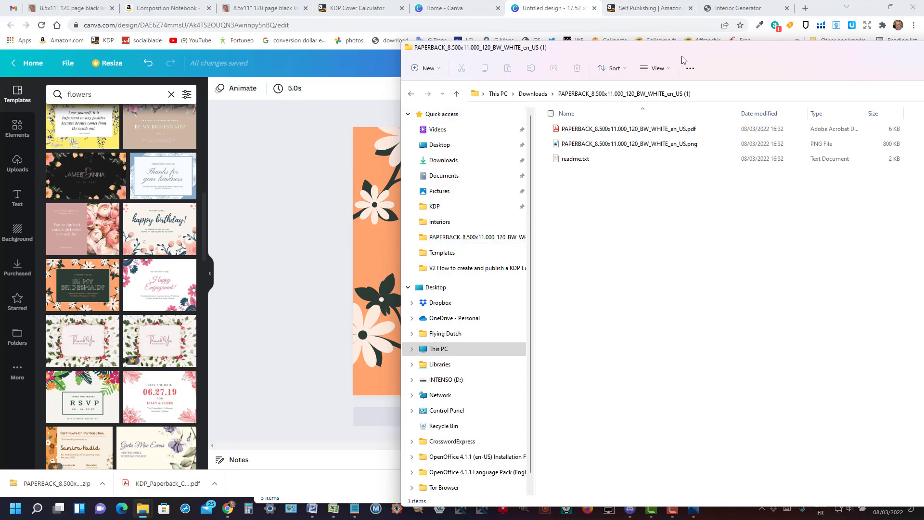
{"action": "left_click_drag", "start_coordinate": [676, 52], "coordinate": [788, 49]}
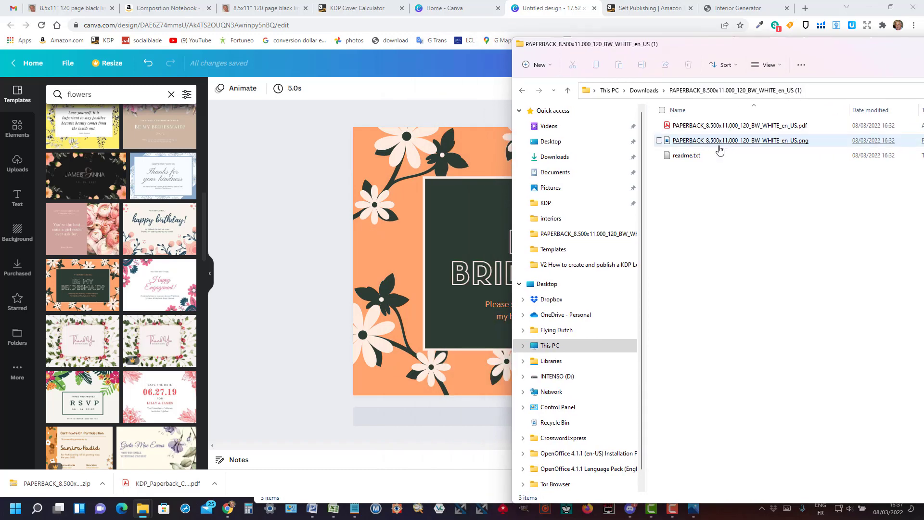
{"action": "left_click_drag", "start_coordinate": [721, 143], "coordinate": [444, 170]}
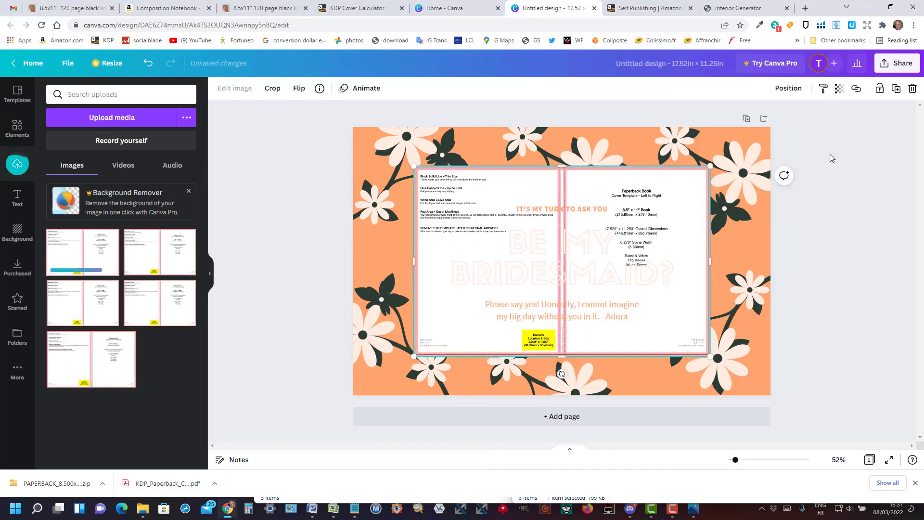
Step: Align the cover template image to the page corner, enlarge it to cover the whole page, and send it to the back
{"action": "left_click_drag", "start_coordinate": [503, 178], "coordinate": [453, 144]}
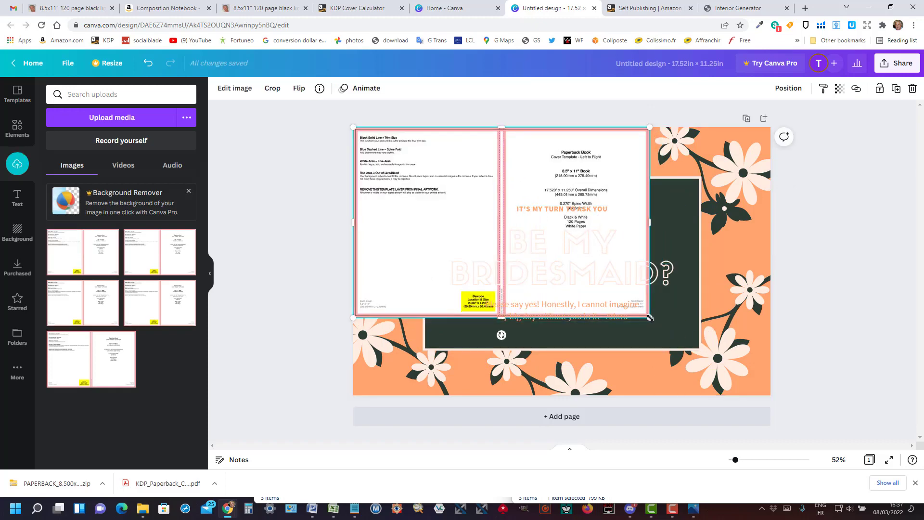
{"action": "left_click_drag", "start_coordinate": [650, 318], "coordinate": [770, 395]}
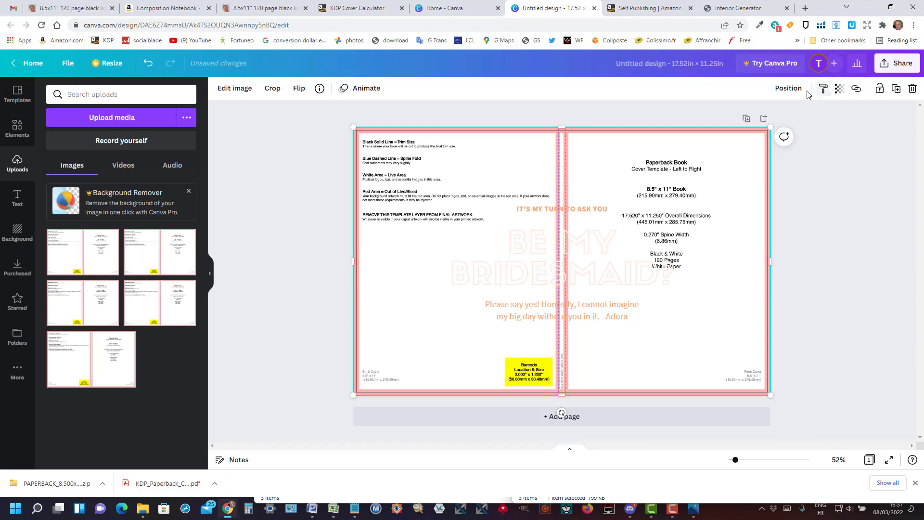
{"action": "left_click", "coordinate": [784, 92]}
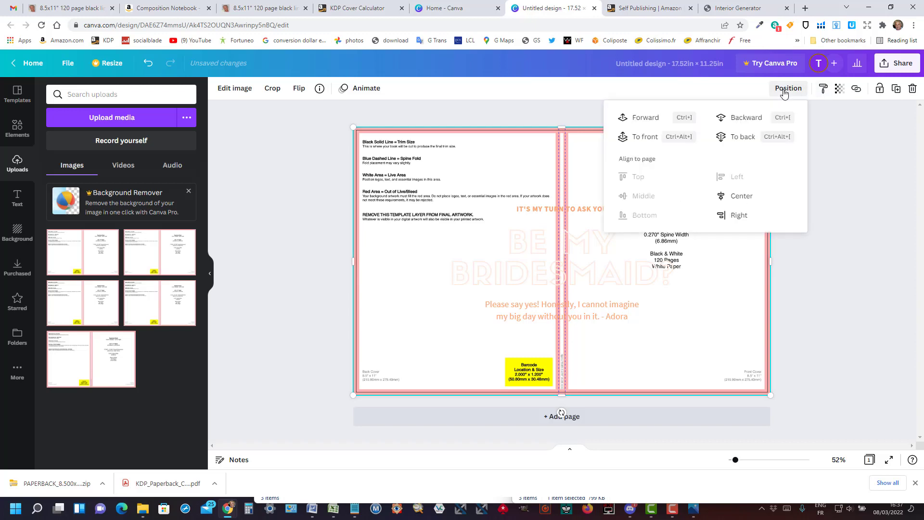
{"action": "left_click", "coordinate": [738, 139]}
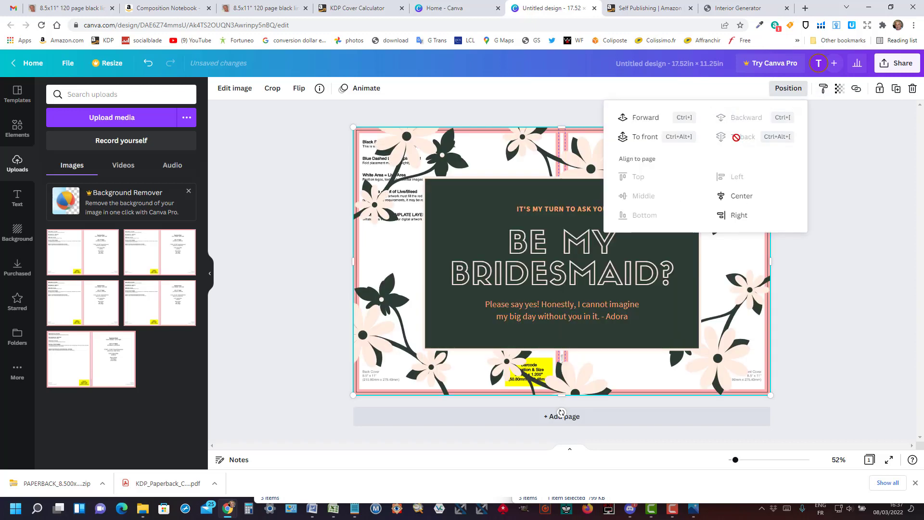
Step: Make the cover template image semi-transparent so its guides blend with the orange background
{"action": "left_click", "coordinate": [839, 90]}
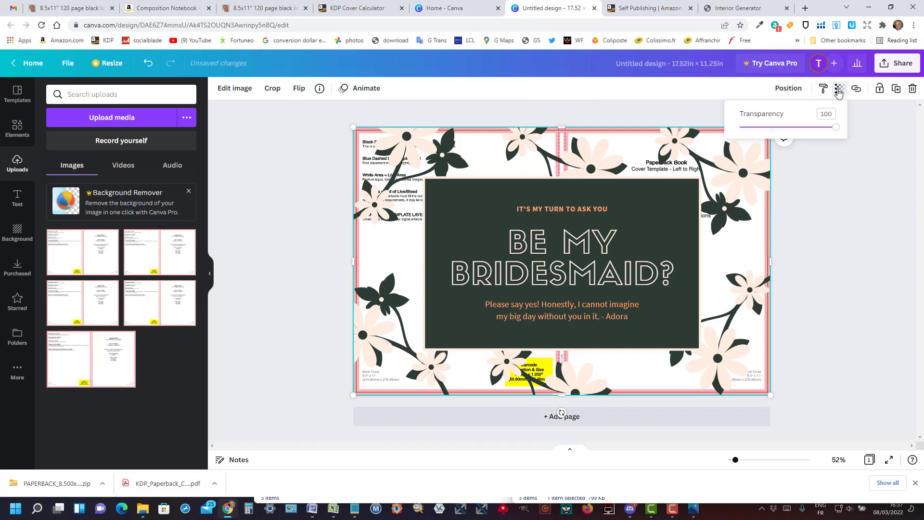
{"action": "left_click_drag", "start_coordinate": [834, 132], "coordinate": [740, 128]}
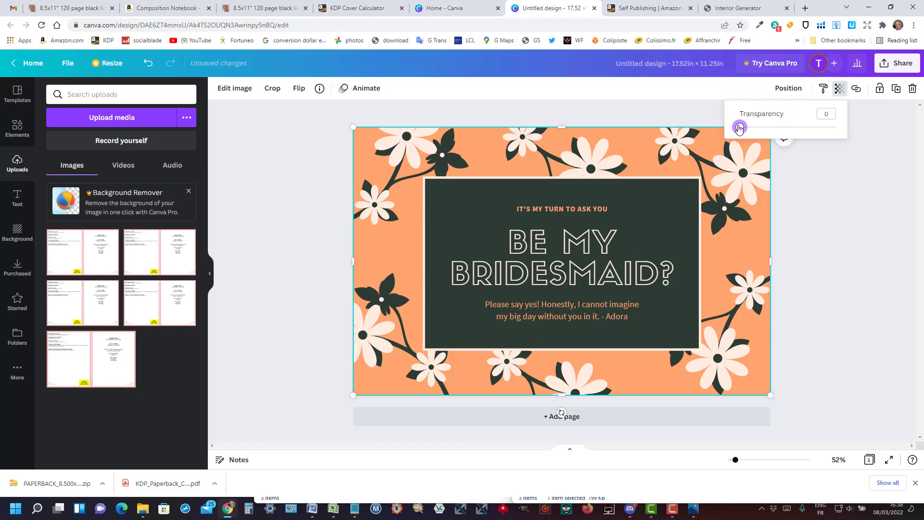
{"action": "left_click_drag", "start_coordinate": [740, 129], "coordinate": [813, 129]}
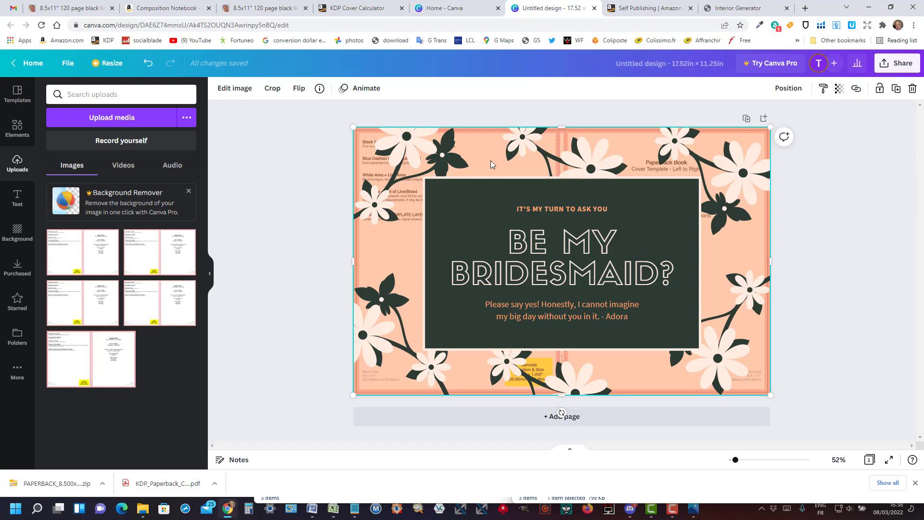
Step: Select the dark green panel together with its text, move it onto the front cover and scale it down to fit there
{"action": "left_click", "coordinate": [465, 189]}
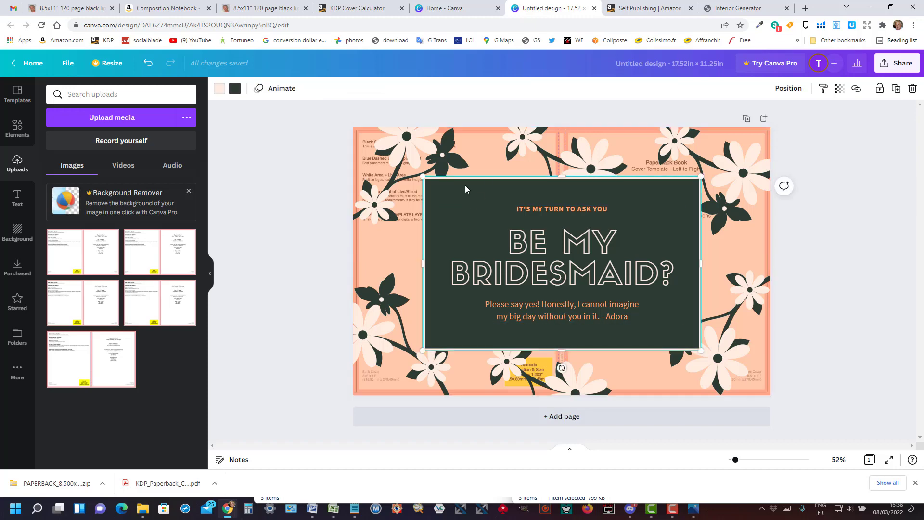
{"action": "left_click", "coordinate": [489, 207], "text": "shift"}
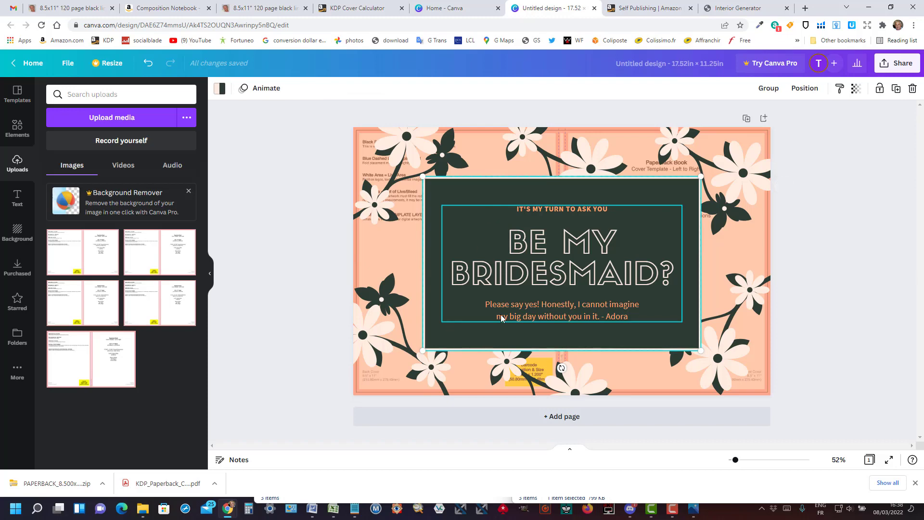
{"action": "left_click_drag", "start_coordinate": [581, 190], "coordinate": [617, 176]}
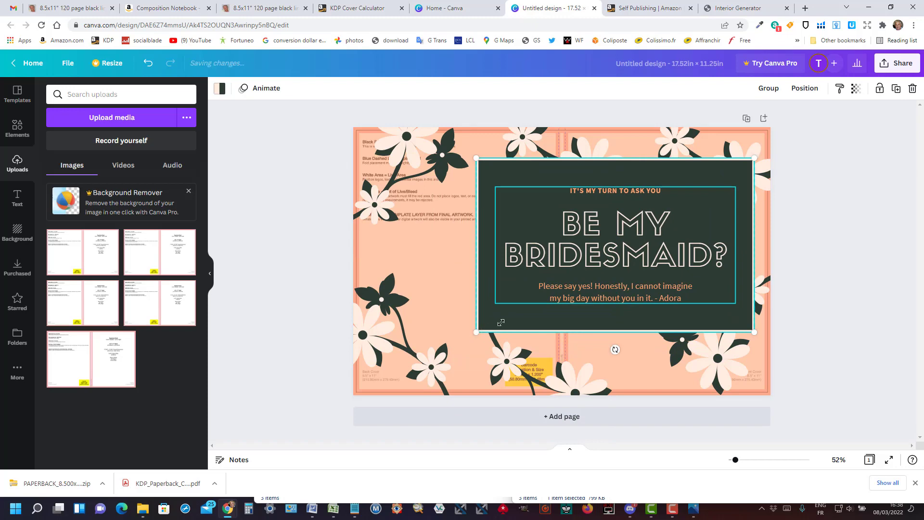
{"action": "left_click_drag", "start_coordinate": [477, 331], "coordinate": [604, 282]}
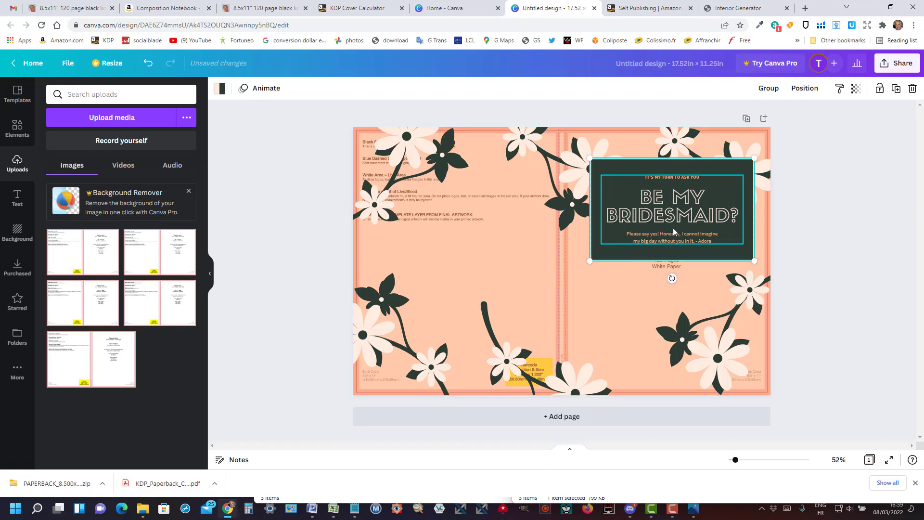
Step: Replace the "BE MY BRIDESMAID?" title on the dark green panel with "COMPOSITION NOTEBOOK"
{"action": "left_click", "coordinate": [671, 250]}
{"action": "left_click", "coordinate": [671, 226]}
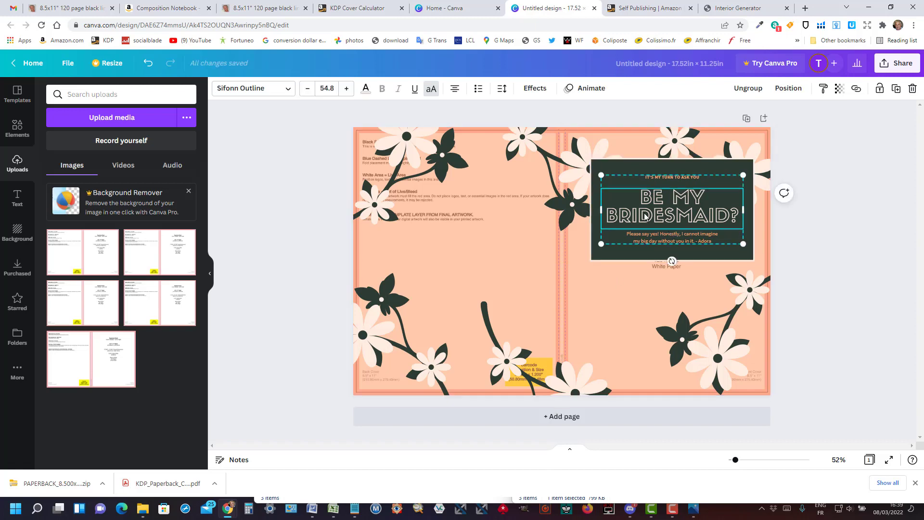
{"action": "double_click", "coordinate": [645, 216]}
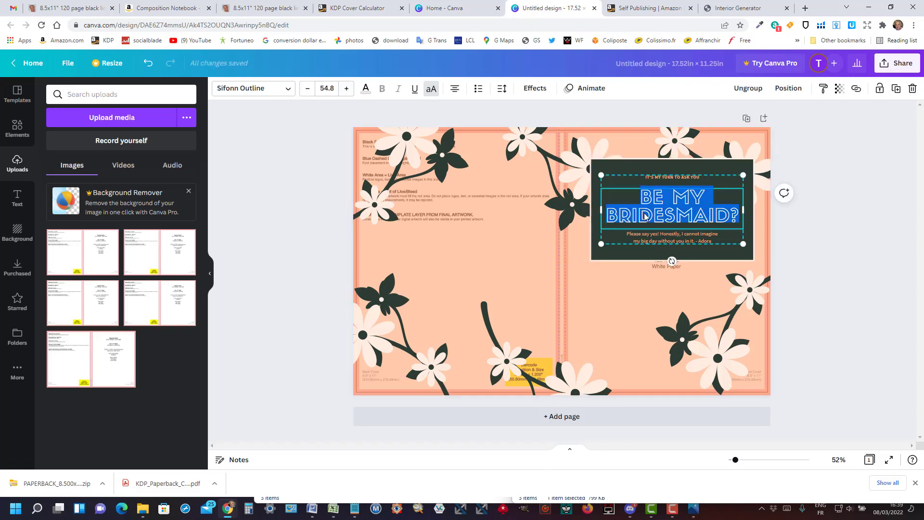
{"action": "type", "text": "C"}
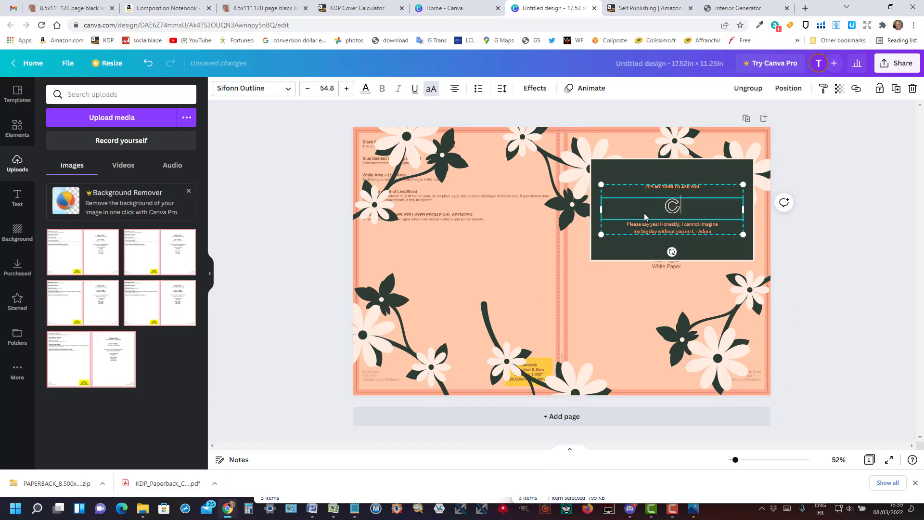
{"action": "type", "text": "OMPO"}
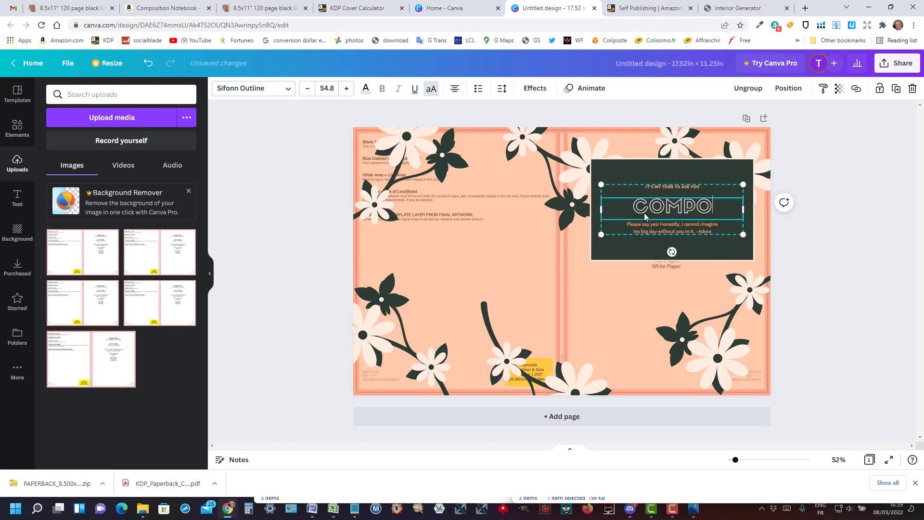
{"action": "type", "text": "SITION NO"}
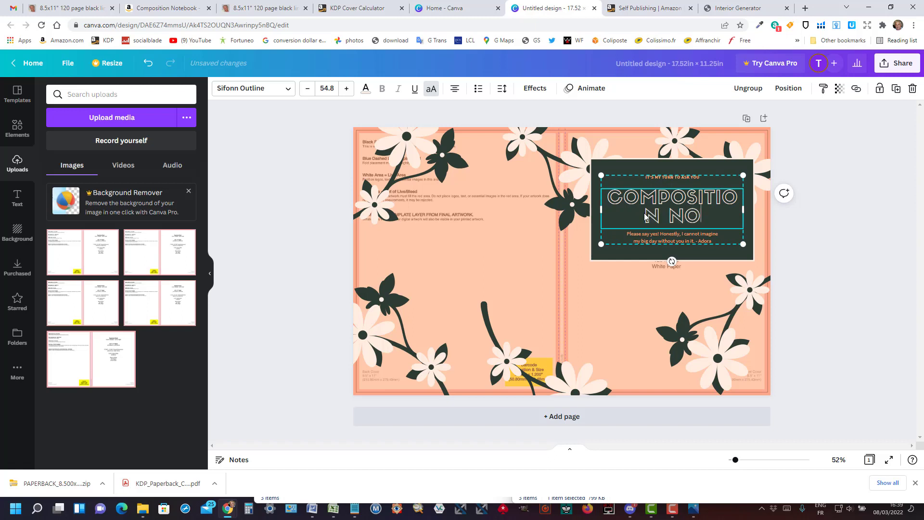
{"action": "type", "text": "TEBOOK"}
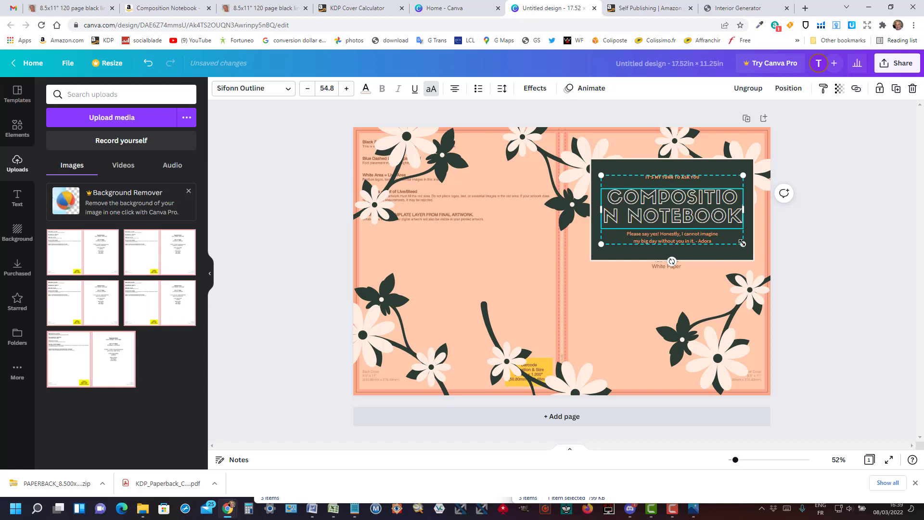
Step: Enlarge the text group on the dark green panel so it spans almost the panel's full width
{"action": "mouse_move", "coordinate": [743, 244]}
{"action": "left_mouse_down"}
{"action": "mouse_move", "coordinate": [748, 258]}
{"action": "mouse_move", "coordinate": [738, 240]}
{"action": "left_mouse_up"}
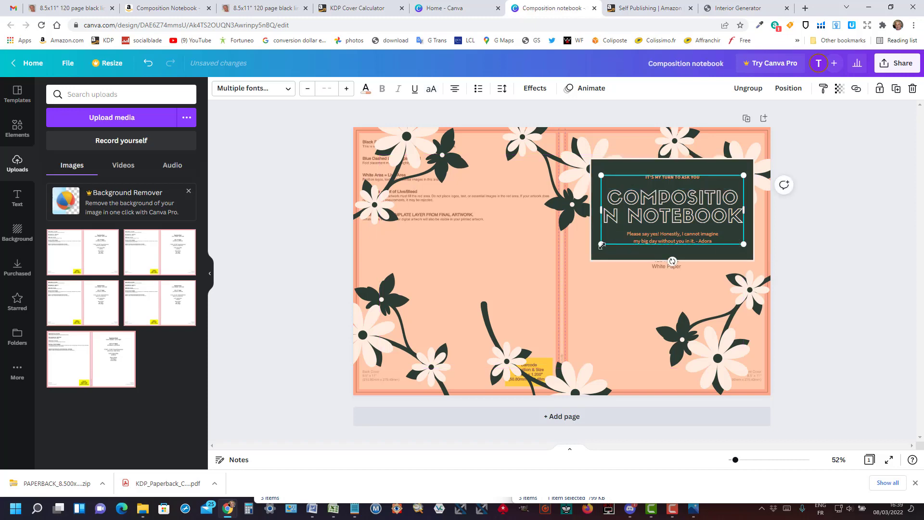
{"action": "left_click_drag", "start_coordinate": [601, 245], "coordinate": [593, 248]}
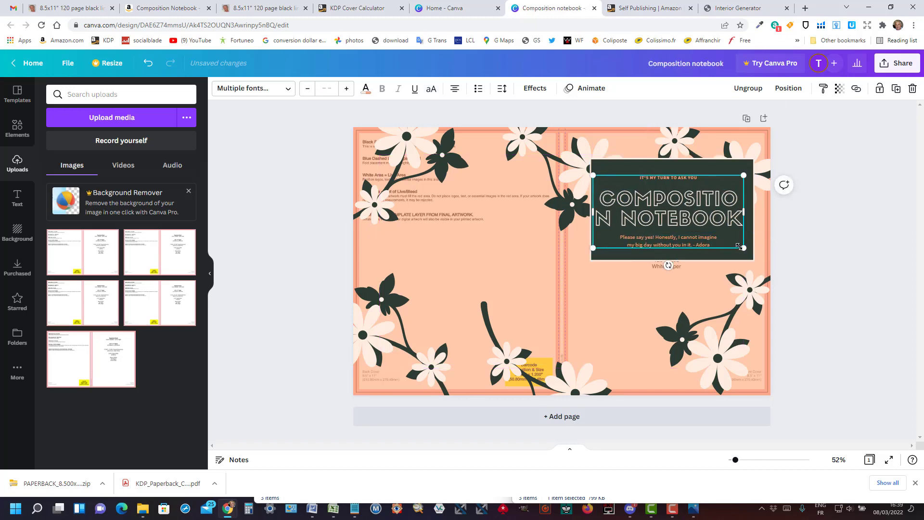
{"action": "left_click_drag", "start_coordinate": [749, 248], "coordinate": [749, 249]}
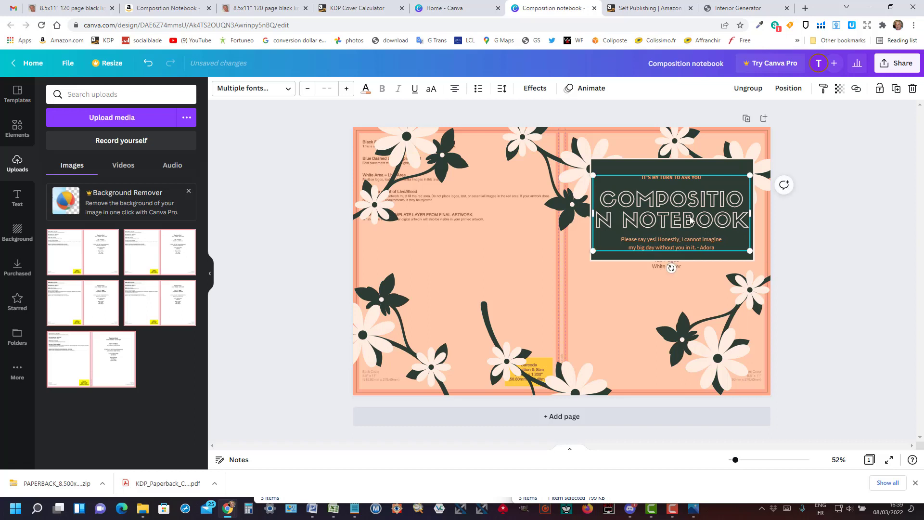
Step: Reduce the title's font size to 48.4 so each word fits on its own line with side margins
{"action": "left_click", "coordinate": [689, 219]}
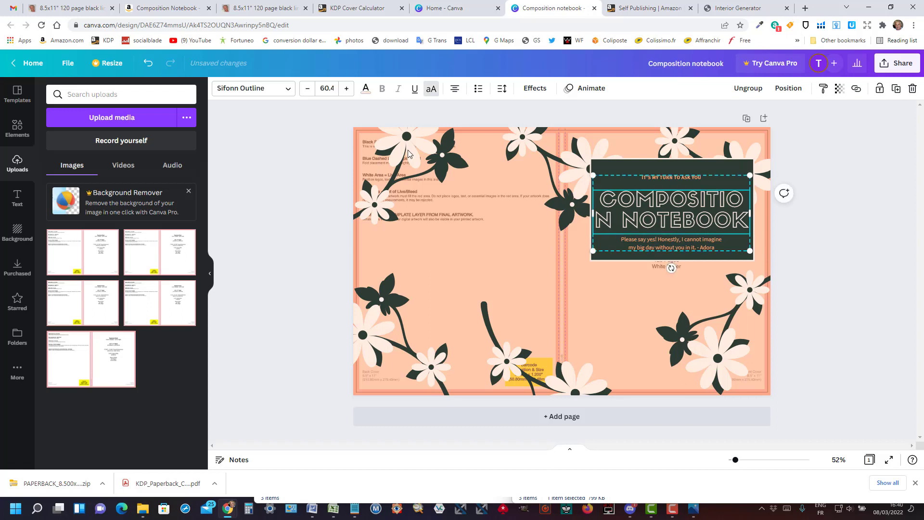
{"action": "left_click", "coordinate": [307, 89]}
{"action": "left_click", "coordinate": [306, 89]}
{"action": "left_click", "coordinate": [306, 88]}
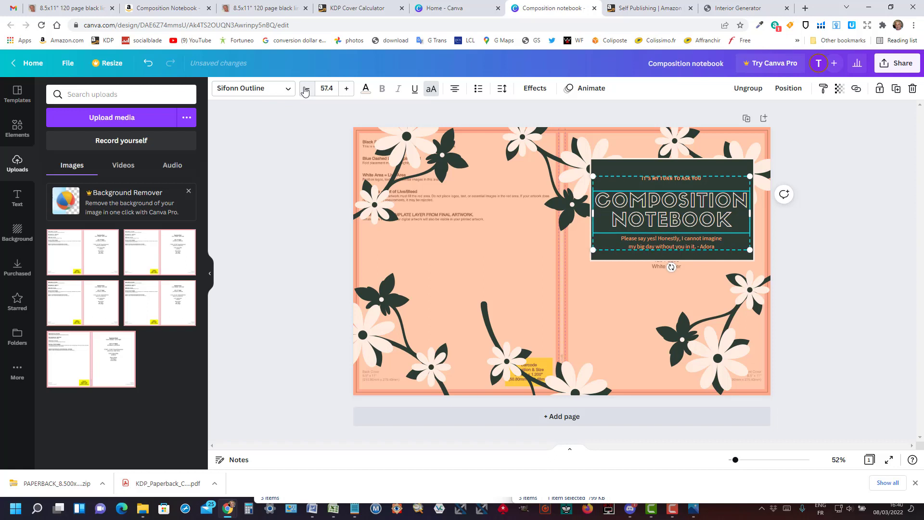
{"action": "left_click", "coordinate": [305, 89]}
{"action": "left_click", "coordinate": [305, 89]}
{"action": "left_click", "coordinate": [305, 89]}
{"action": "left_click", "coordinate": [305, 89]}
{"action": "left_click", "coordinate": [305, 89]}
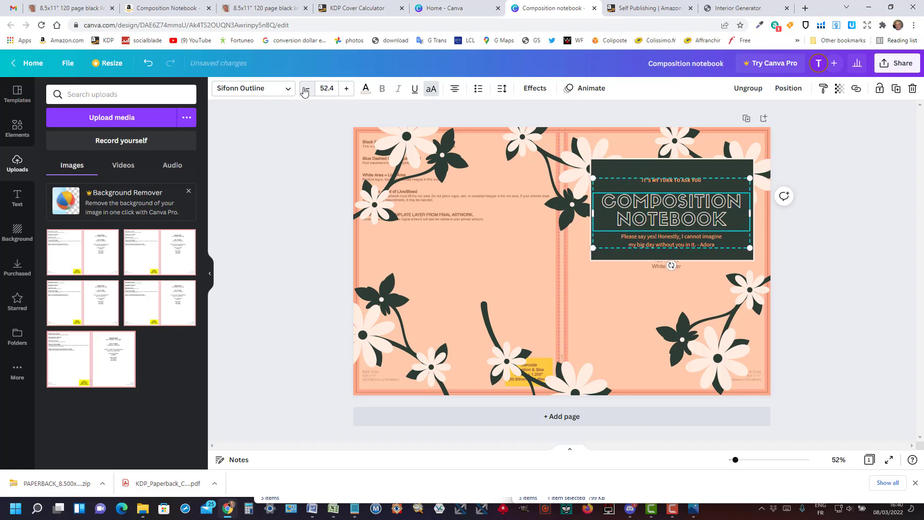
{"action": "left_click", "coordinate": [305, 89]}
{"action": "left_click", "coordinate": [305, 89]}
{"action": "left_click", "coordinate": [305, 89]}
{"action": "left_click", "coordinate": [305, 89]}
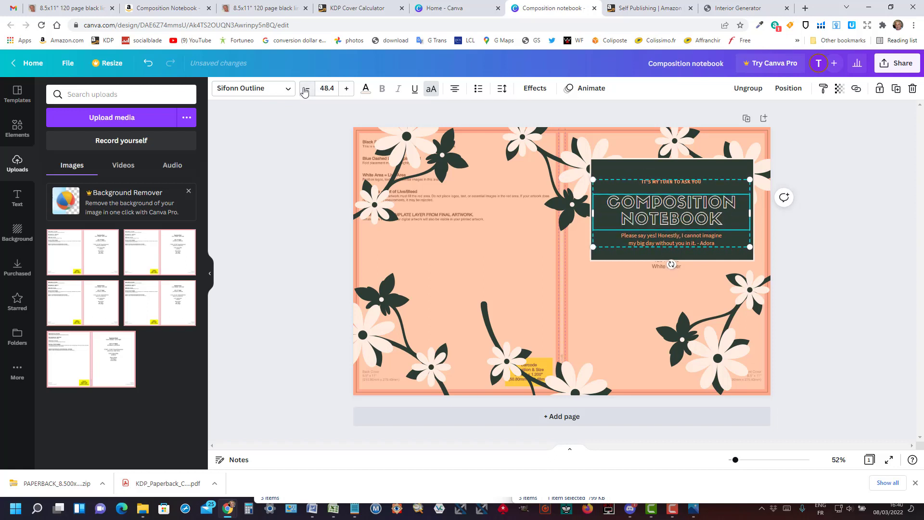
Step: Delete the tagline above the title and replace the message below it with "College Ruled 8.5x11""
{"action": "left_click", "coordinate": [695, 182]}
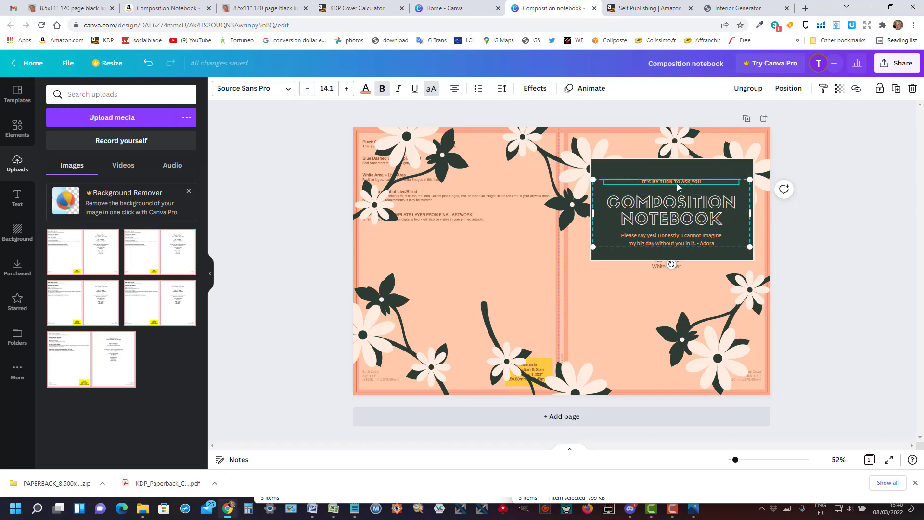
{"action": "key", "text": "Delete"}
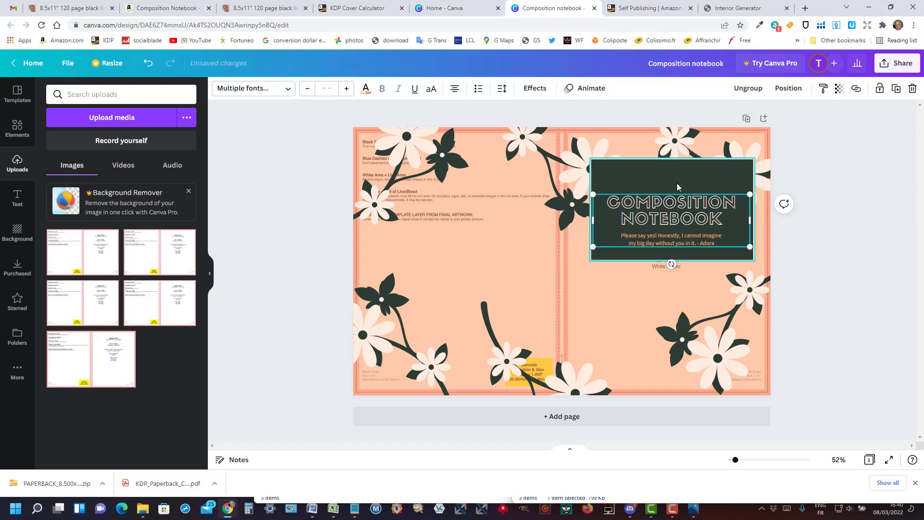
{"action": "left_click", "coordinate": [675, 244]}
{"action": "double_click", "coordinate": [724, 242]}
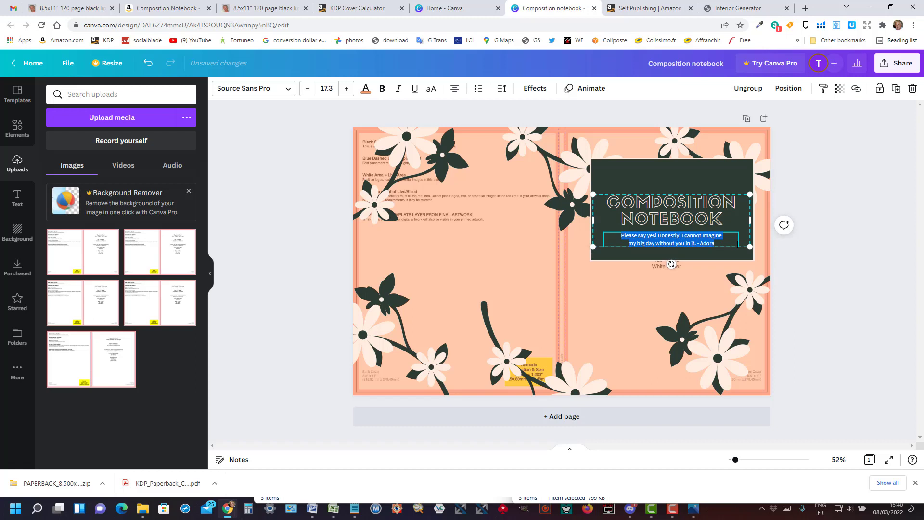
{"action": "type", "text": "Colle"}
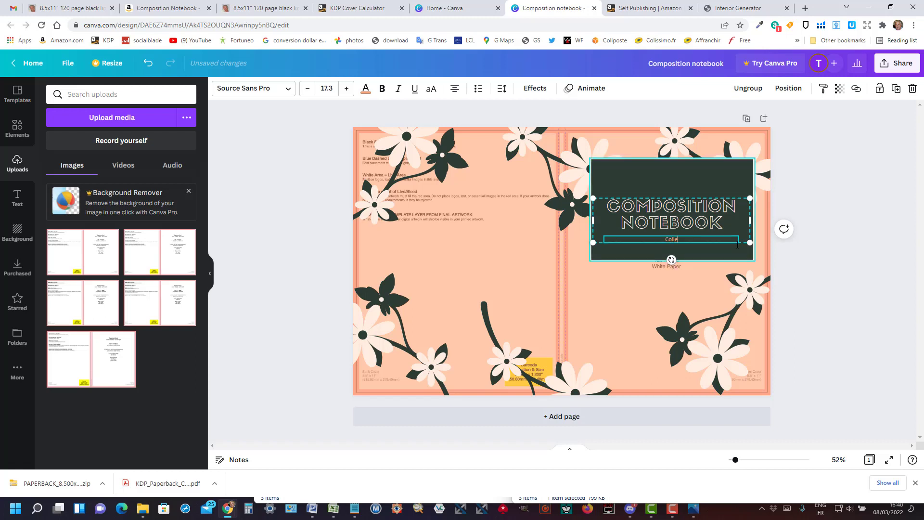
{"action": "type", "text": "ge Ruled 8.5x11\""}
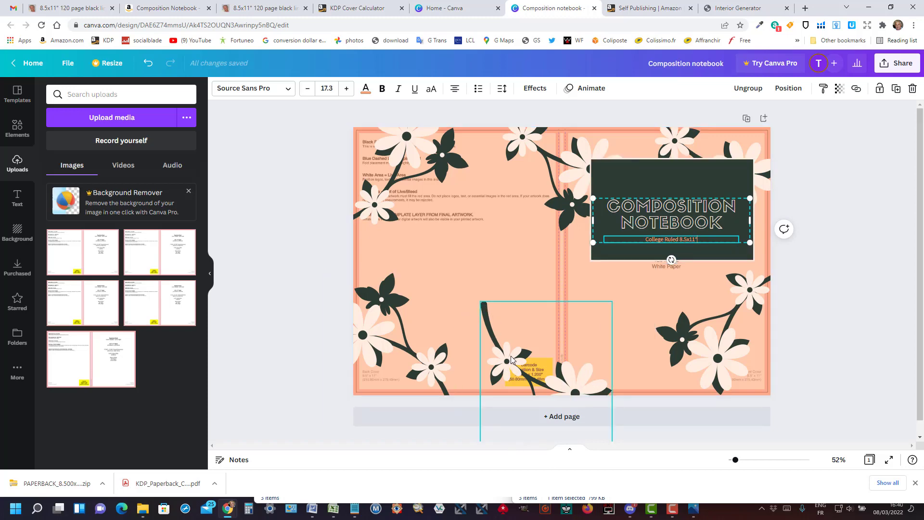
Step: Move the lower middle flower branch clear of the barcode area and lower the dark green panel's upper edge towards the title
{"action": "left_click_drag", "start_coordinate": [511, 360], "coordinate": [547, 322]}
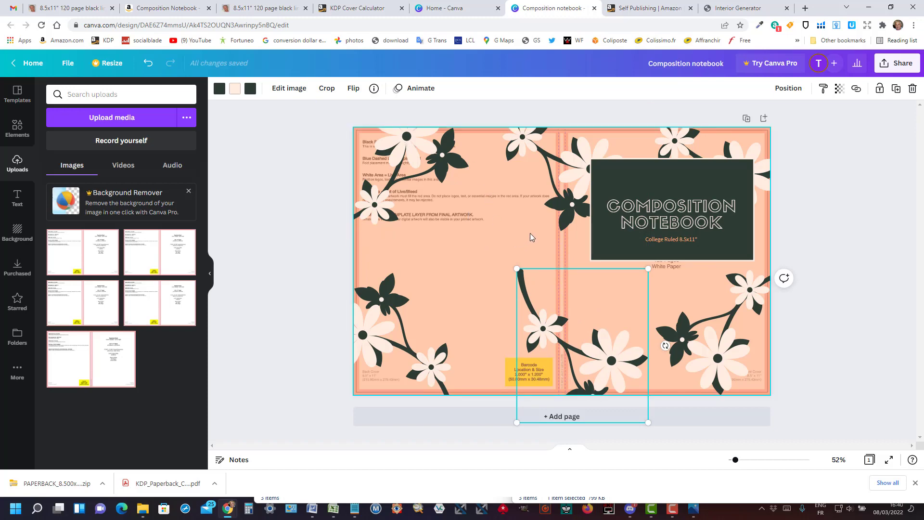
{"action": "left_click", "coordinate": [419, 256]}
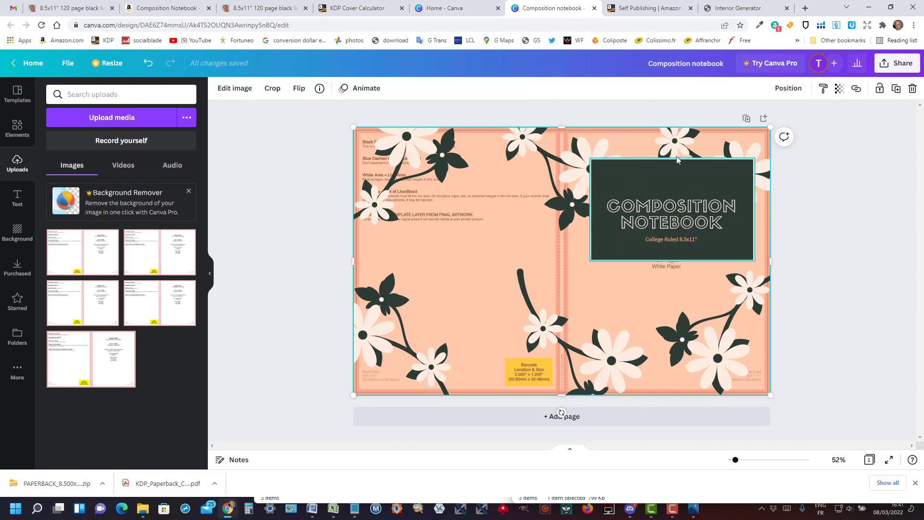
{"action": "left_click", "coordinate": [645, 174]}
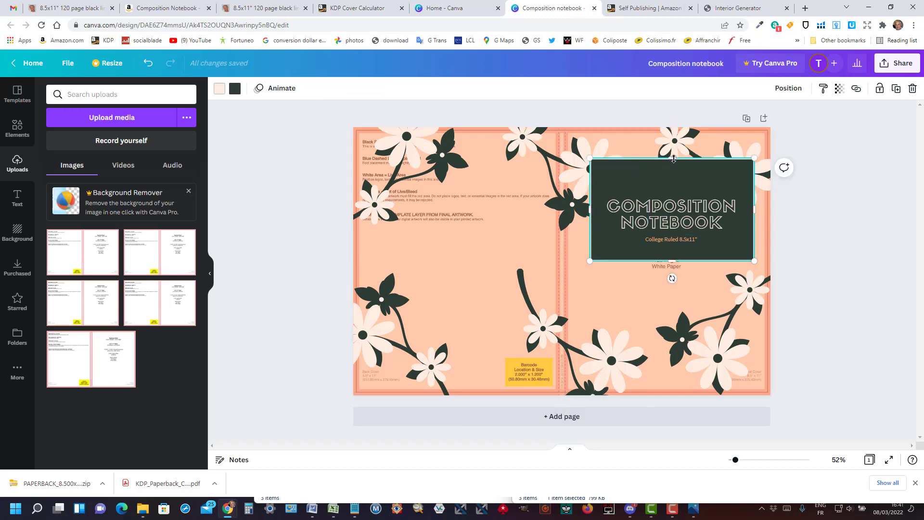
{"action": "left_click_drag", "start_coordinate": [673, 159], "coordinate": [673, 182]}
Step: Delete the cover template image and apply a yellow-orange petal photo as the page background, found by searching backgrounds for "flower"
{"action": "left_click", "coordinate": [450, 252]}
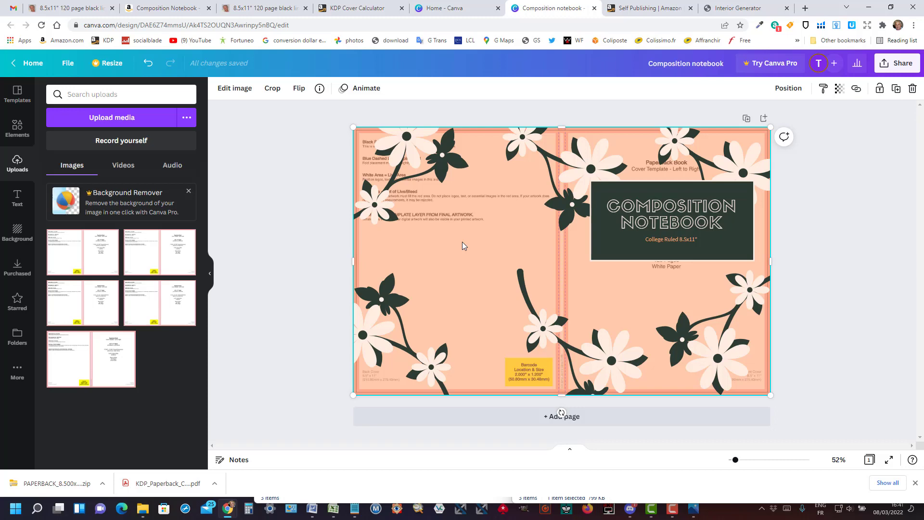
{"action": "key", "text": "Delete"}
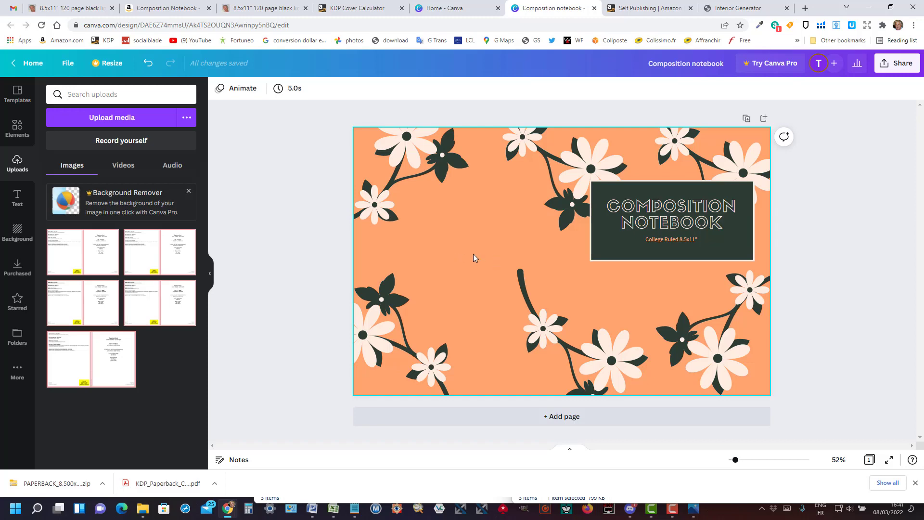
{"action": "left_click", "coordinate": [20, 231]}
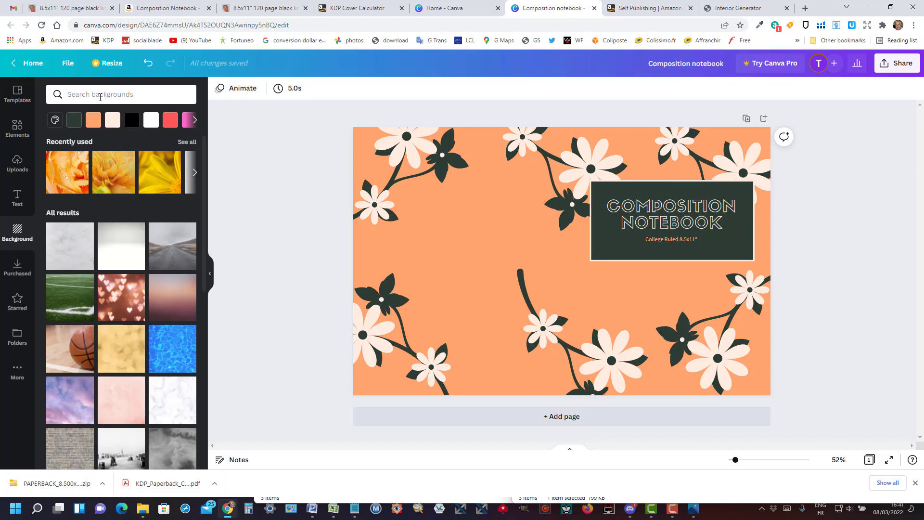
{"action": "left_click", "coordinate": [100, 95]}
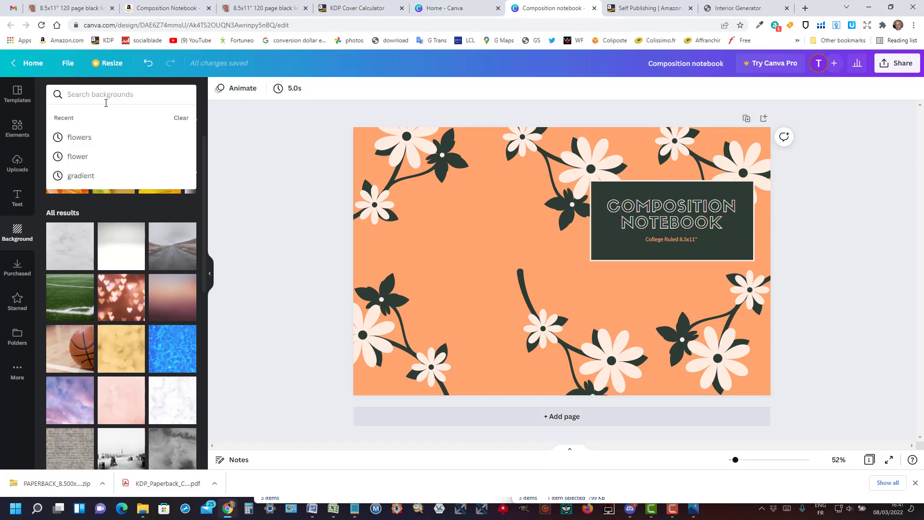
{"action": "type", "text": "flower"}
{"action": "key", "text": "Return"}
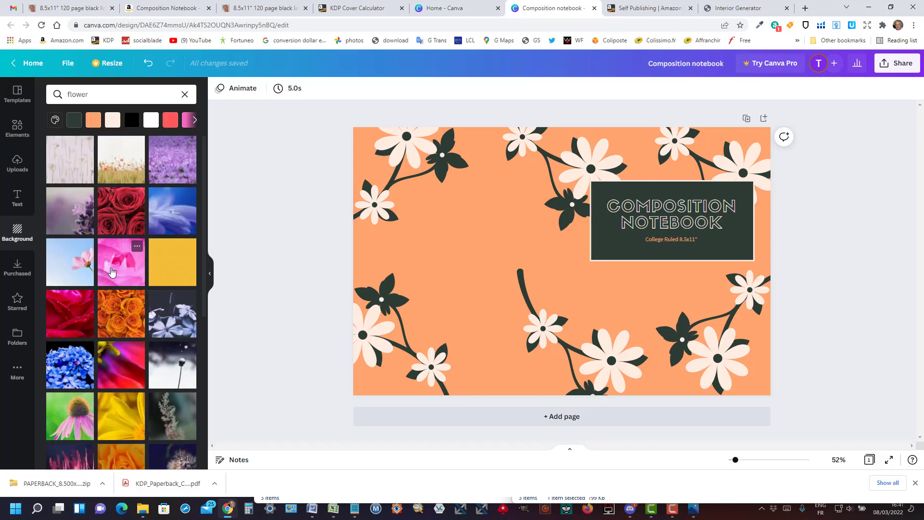
{"action": "scroll", "coordinate": [165, 303], "scroll_direction": "down", "scroll_amount": 4}
{"action": "scroll", "coordinate": [165, 303], "scroll_direction": "down", "scroll_amount": 4}
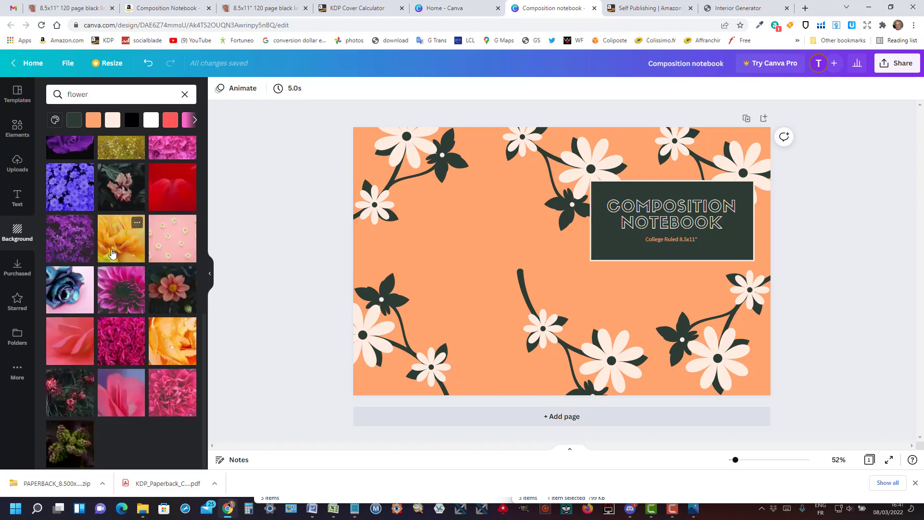
{"action": "left_click", "coordinate": [116, 255]}
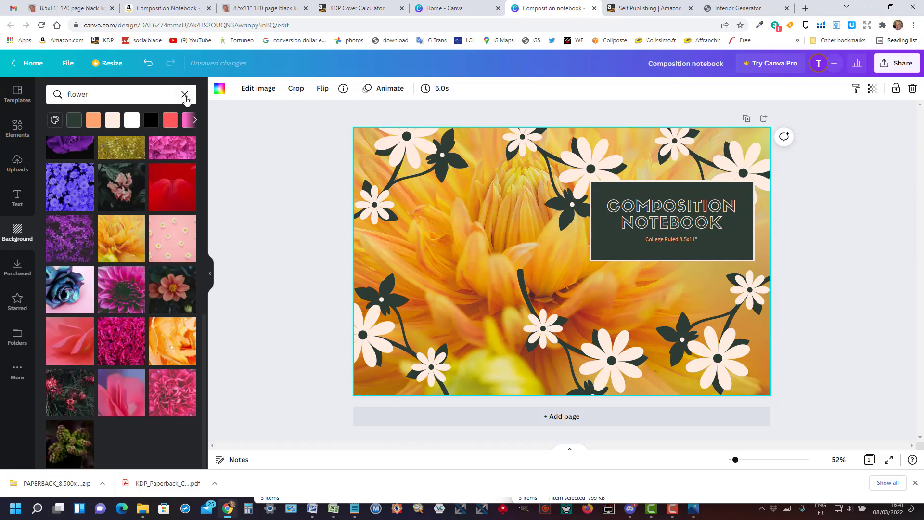
Step: Raise the background photo's contrast to 21
{"action": "left_click", "coordinate": [261, 93]}
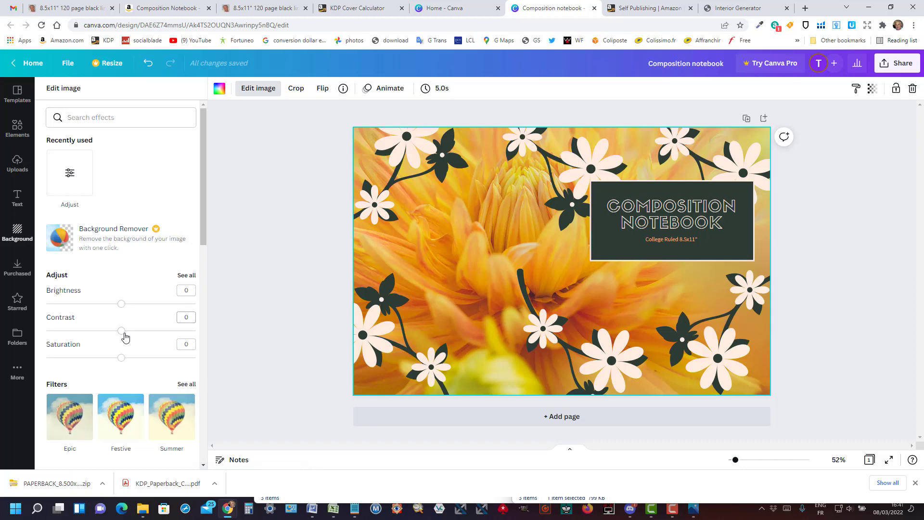
{"action": "left_click_drag", "start_coordinate": [122, 333], "coordinate": [118, 360]}
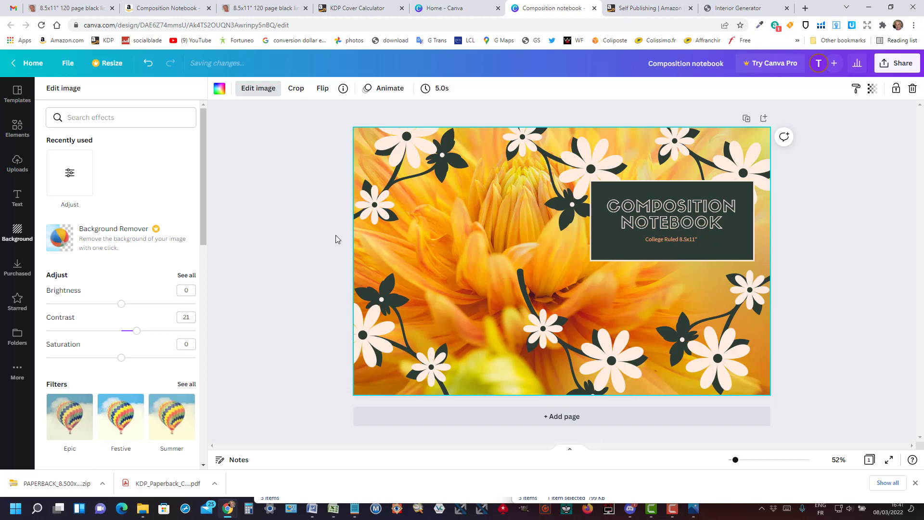
{"action": "left_click", "coordinate": [284, 236]}
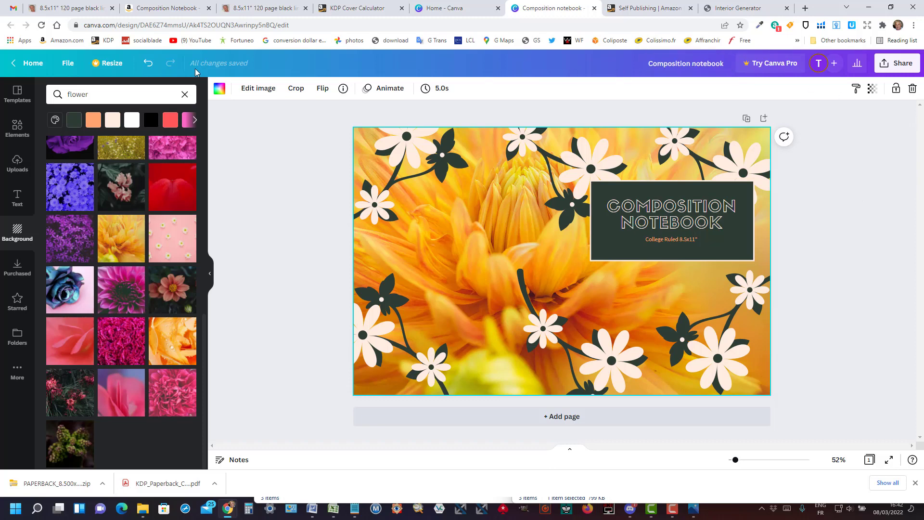
Step: Download the finished cover design in the PDF Print file type, without crop marks and bleed
{"action": "left_click", "coordinate": [69, 63]}
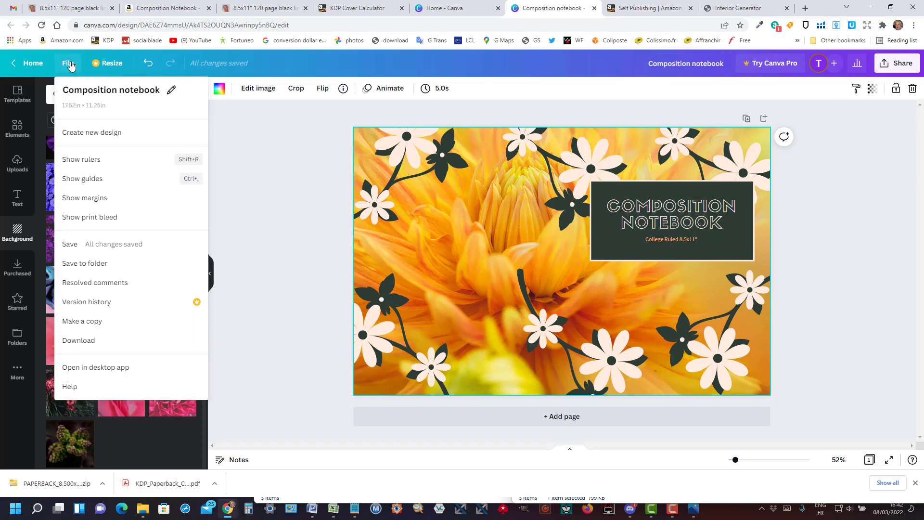
{"action": "left_click", "coordinate": [83, 341]}
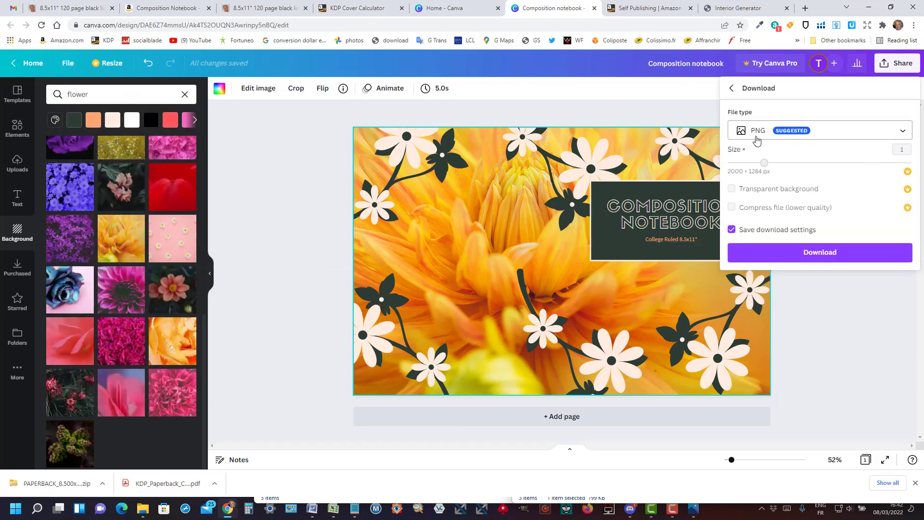
{"action": "left_click", "coordinate": [757, 140]}
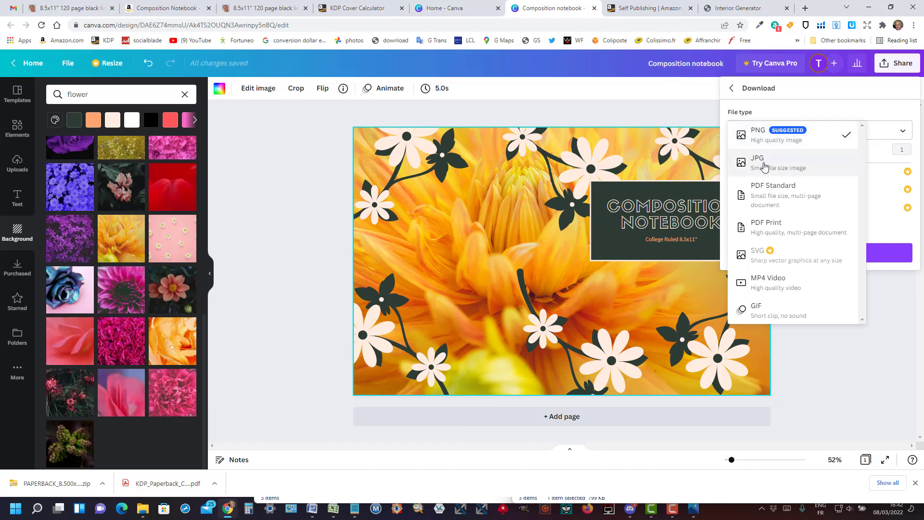
{"action": "left_click", "coordinate": [765, 227]}
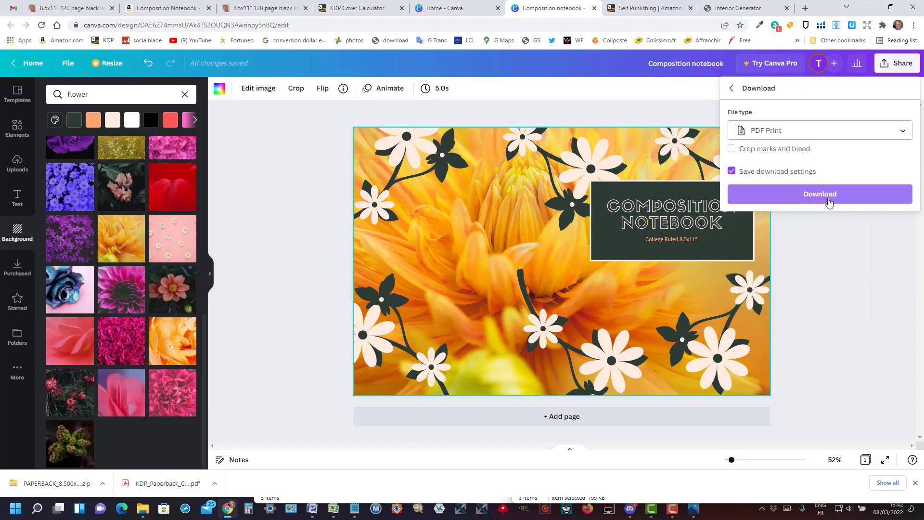
{"action": "left_click", "coordinate": [811, 195]}
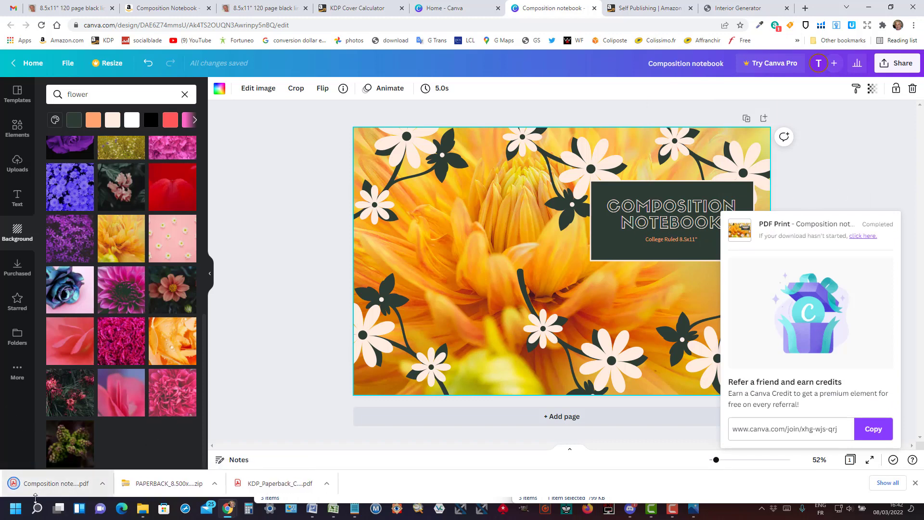
Step: Open the downloaded Composition notebook PDF to check the cover, then close it and return to the design
{"action": "left_click", "coordinate": [58, 483]}
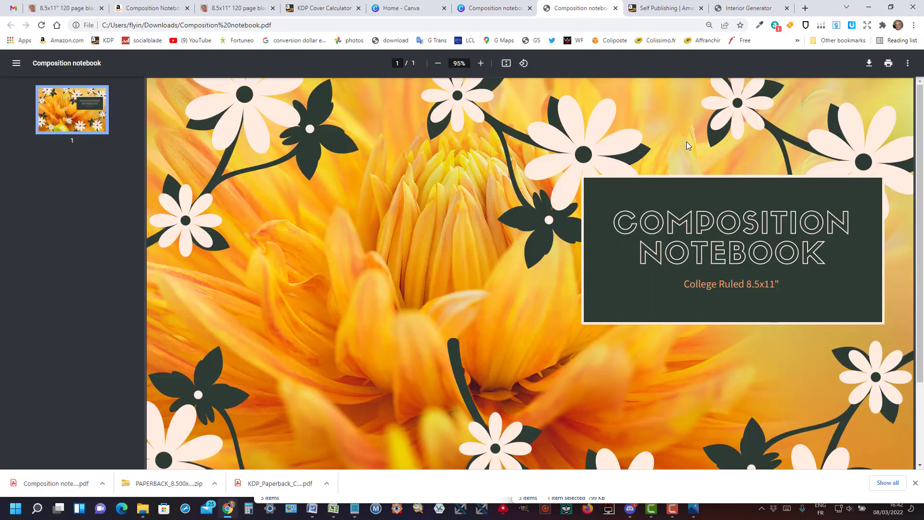
{"action": "left_click", "coordinate": [616, 8]}
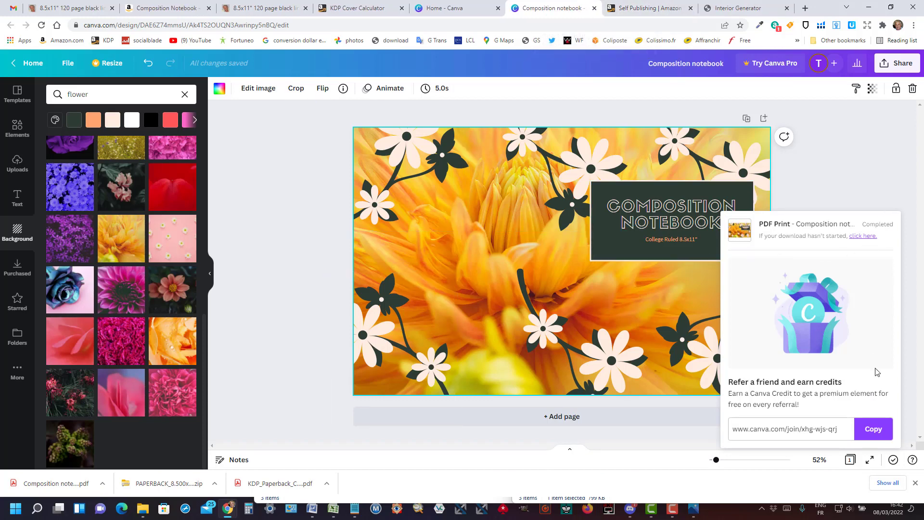
{"action": "left_click", "coordinate": [824, 152]}
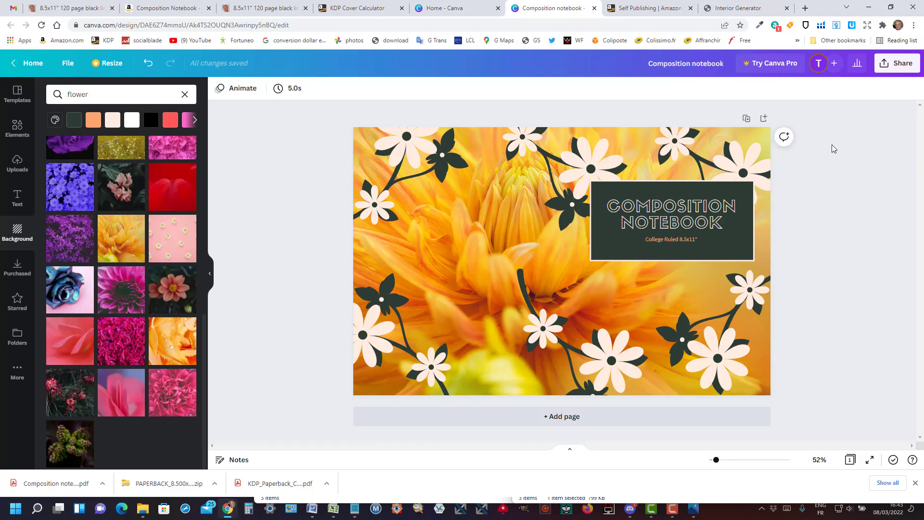
Step: Switch to the Kindle Direct Publishing site, sign in and start creating a new paperback title
{"action": "left_click", "coordinate": [644, 17]}
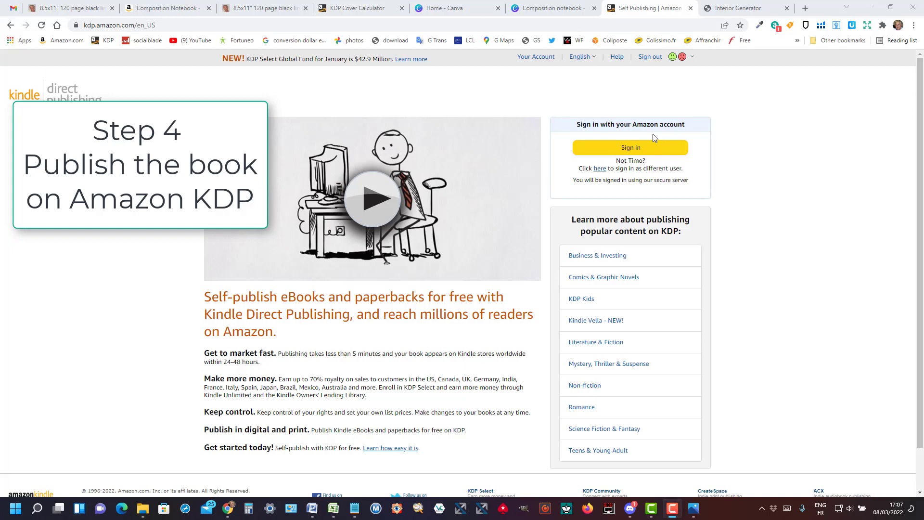
{"action": "left_click", "coordinate": [630, 148]}
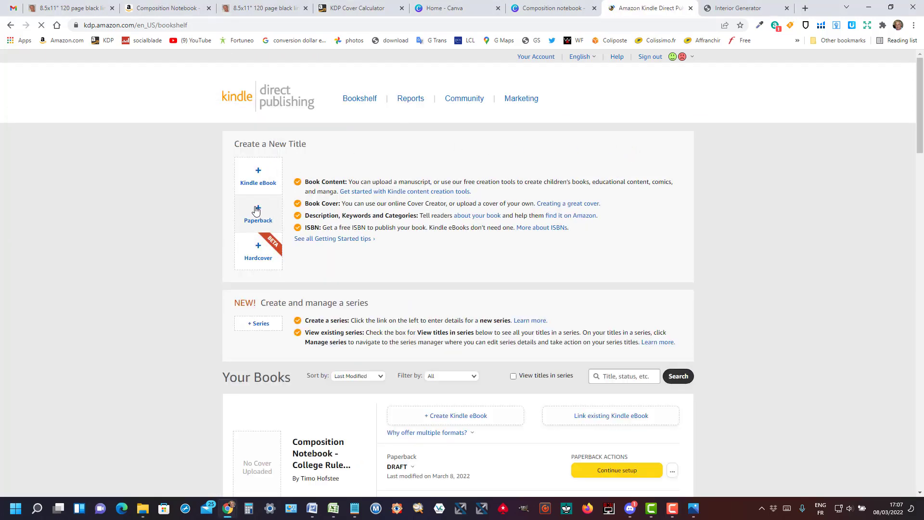
{"action": "left_click", "coordinate": [259, 218]}
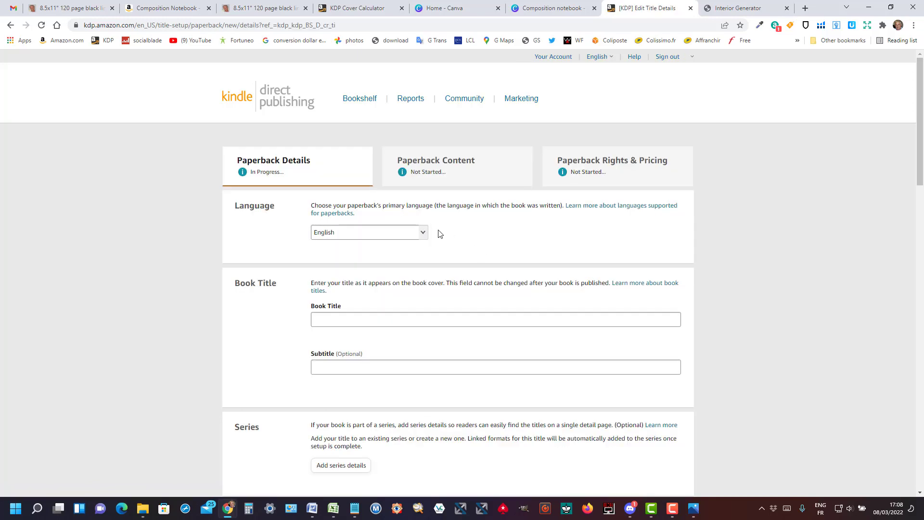
Step: Copy the title "Composition Notebook - College Ruled, 8.5 x 11" from the KDP book data notes in Notepad into the paperback's book title
{"action": "scroll", "coordinate": [438, 234], "scroll_direction": "down", "scroll_amount": 2}
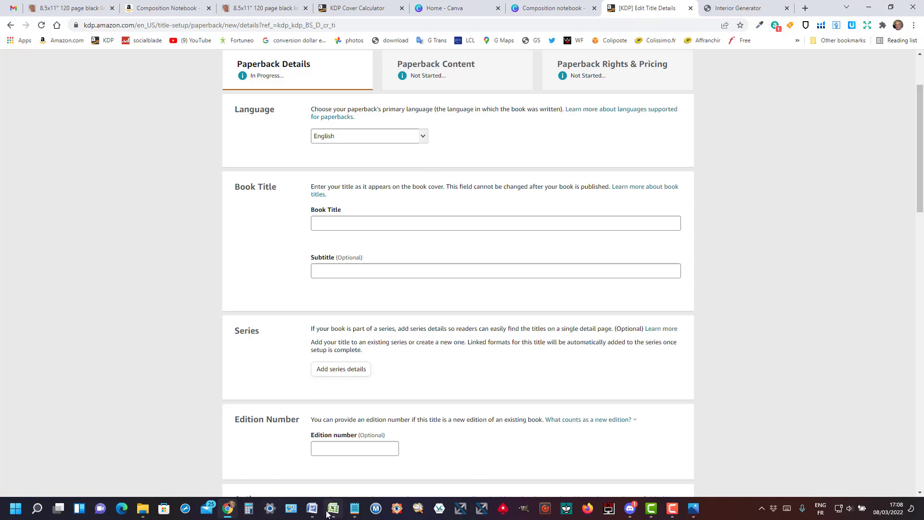
{"action": "mouse_move", "coordinate": [361, 510]}
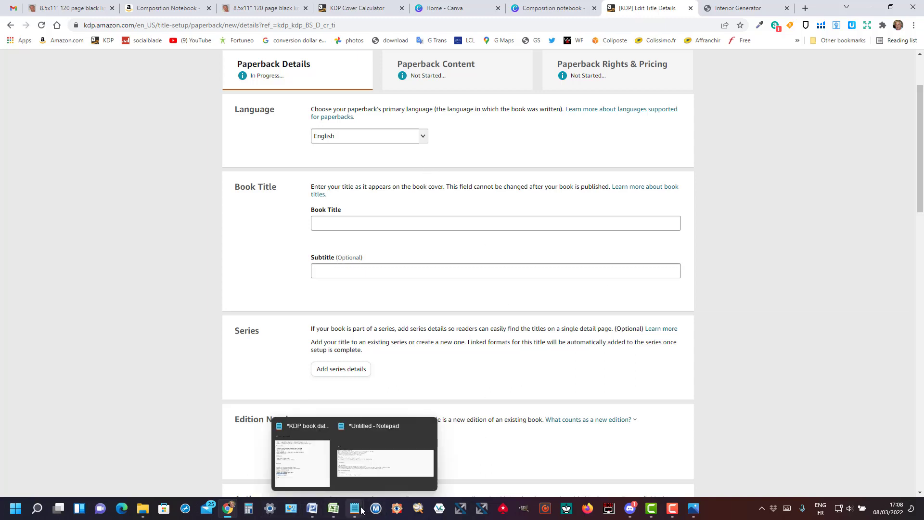
{"action": "left_click", "coordinate": [383, 481]}
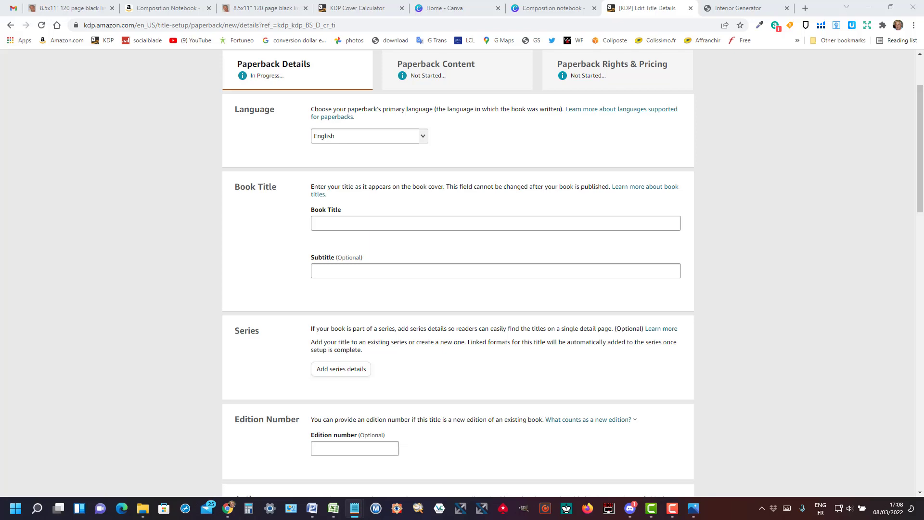
{"action": "left_click_drag", "start_coordinate": [765, 57], "coordinate": [748, 88]}
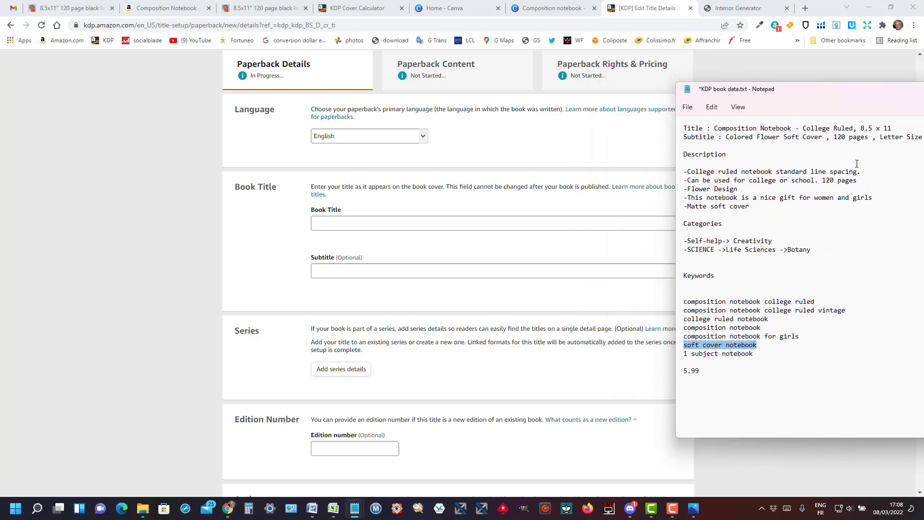
{"action": "left_click_drag", "start_coordinate": [894, 126], "coordinate": [714, 128]}
{"action": "key", "text": "ctrl+c"}
{"action": "left_click", "coordinate": [342, 223]}
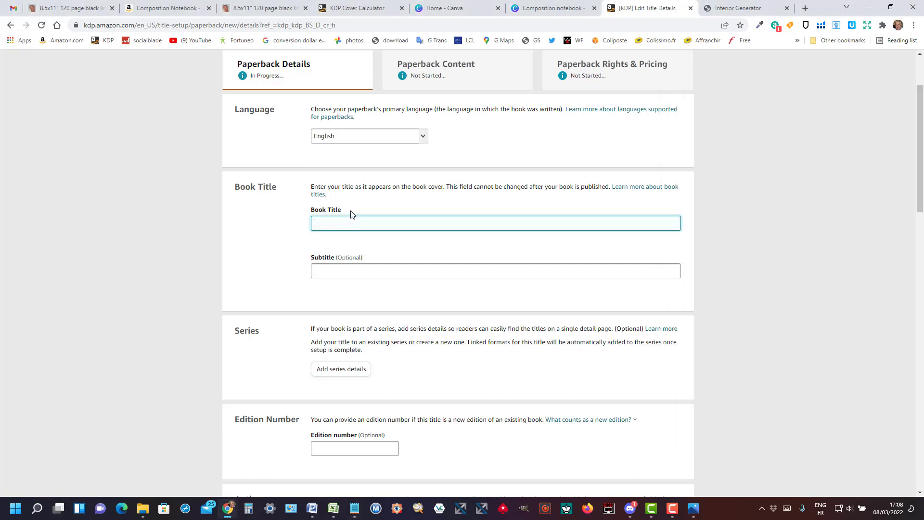
{"action": "key", "text": "ctrl+v"}
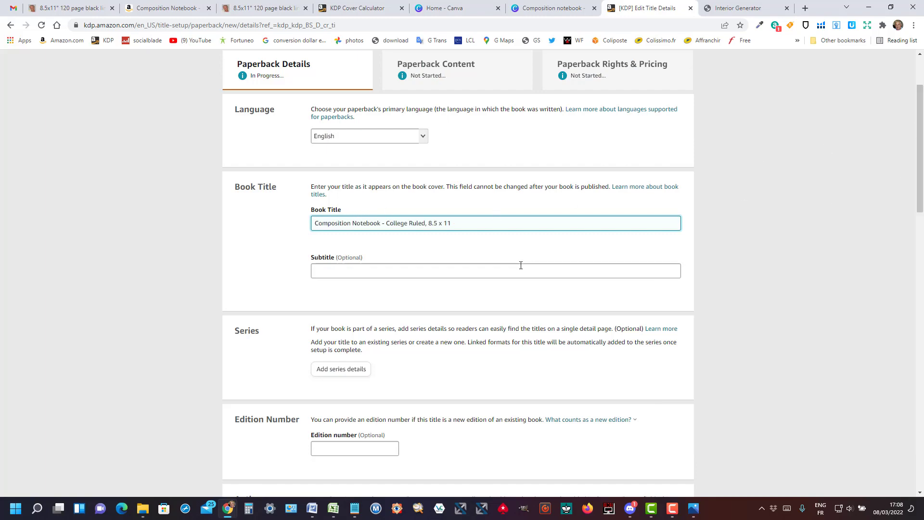
Step: Enter "Colored Flower Soft Cover , 120 pages , Letter Size" from the notes as the book's subtitle
{"action": "left_click", "coordinate": [516, 271]}
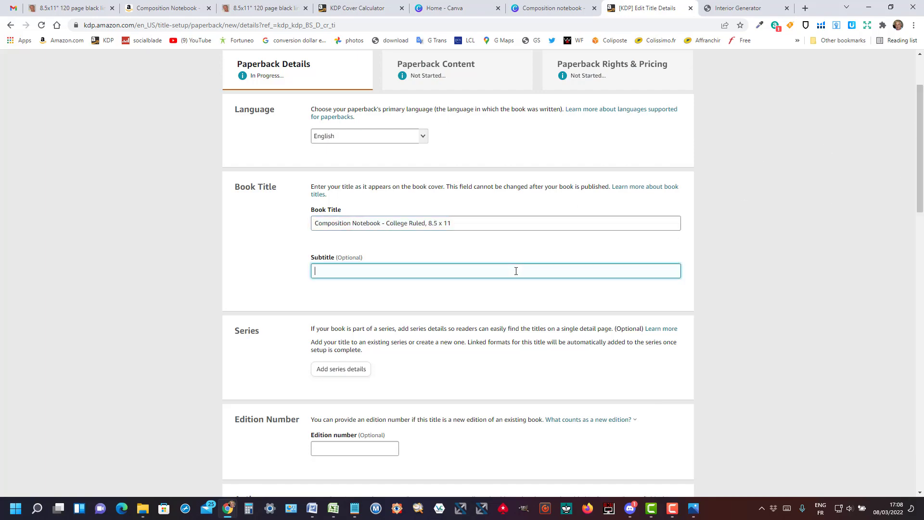
{"action": "key", "text": "alt+Tab"}
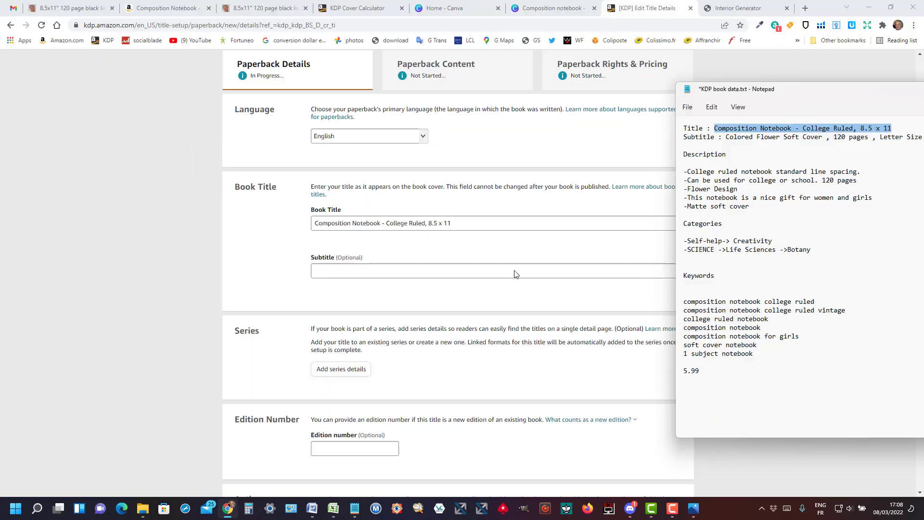
{"action": "key", "text": "alt+Tab"}
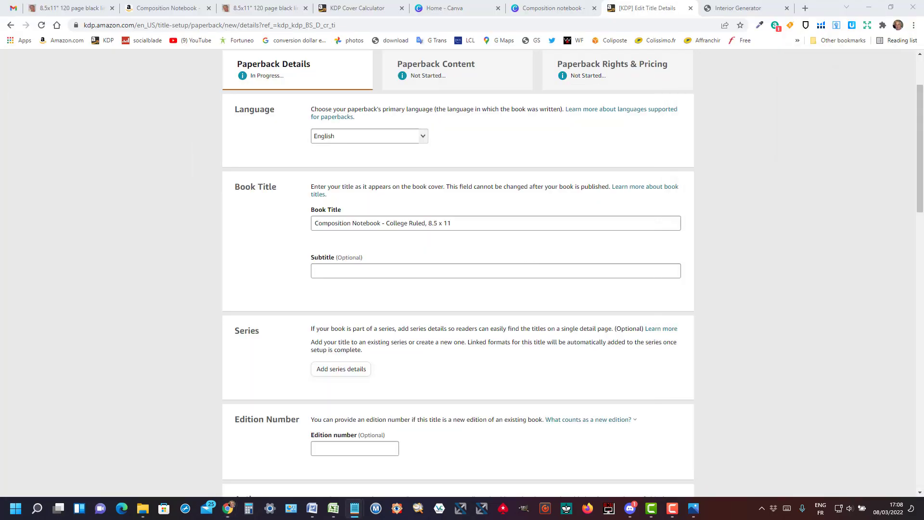
{"action": "left_click", "coordinate": [369, 270]}
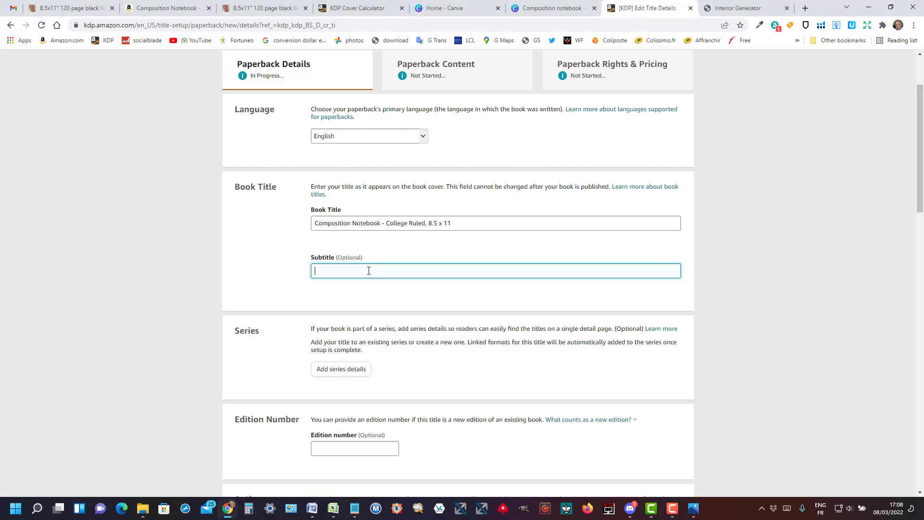
{"action": "type", "text": "Colored Flower Soft Cover , 120 pages , Letter Size"}
Step: Fill in the primary author's first and last name with the saved autofill entry
{"action": "scroll", "coordinate": [374, 276], "scroll_direction": "down", "scroll_amount": 6}
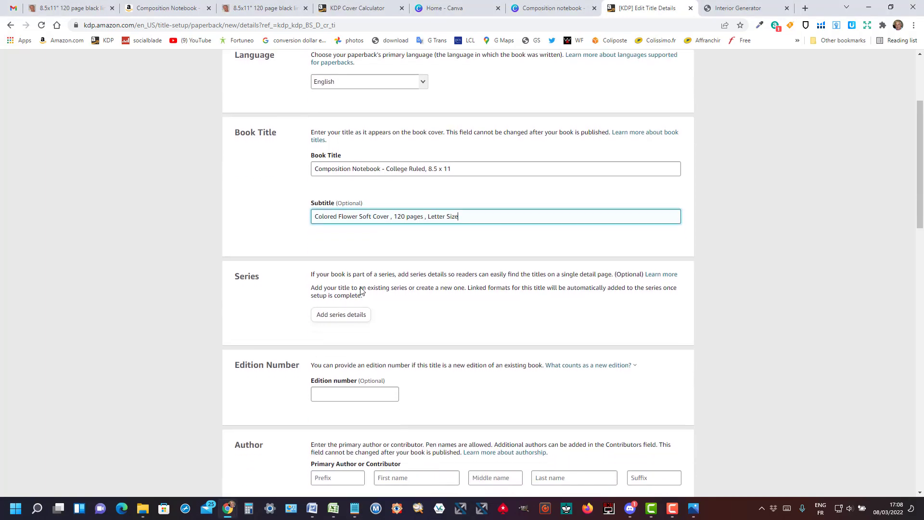
{"action": "left_click", "coordinate": [398, 242]}
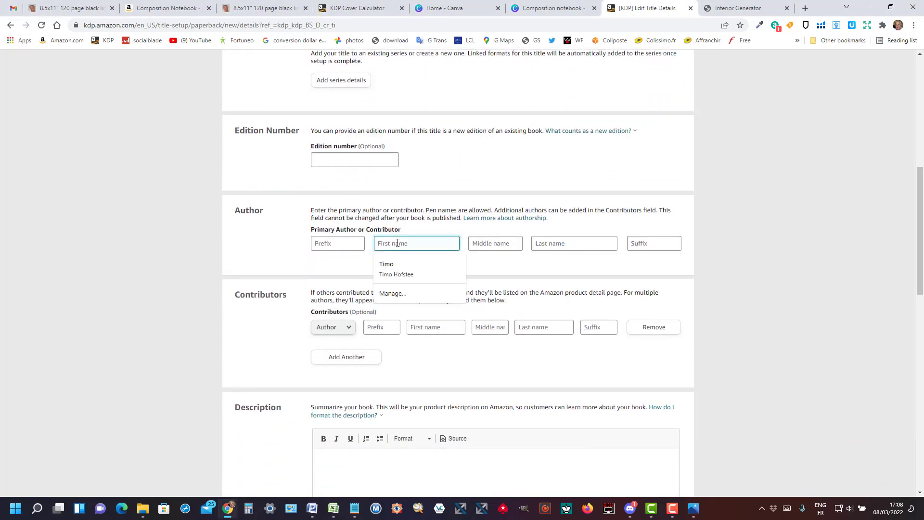
{"action": "left_click", "coordinate": [397, 272]}
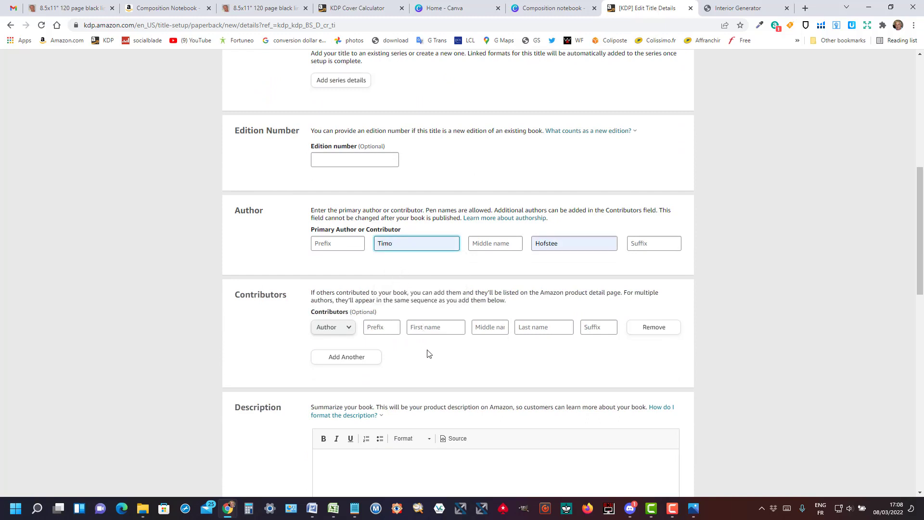
Step: Fill in the book description with the five lines from the notes, from "-College ruled notebook standard line spacing." to "-Matte soft cover"
{"action": "scroll", "coordinate": [428, 354], "scroll_direction": "down", "scroll_amount": 3}
{"action": "left_click", "coordinate": [380, 313]}
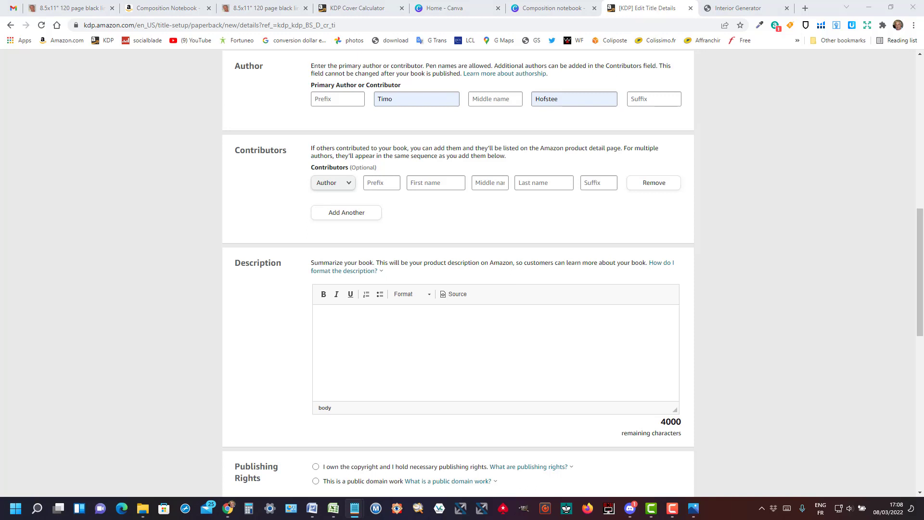
{"action": "left_click", "coordinate": [383, 332]}
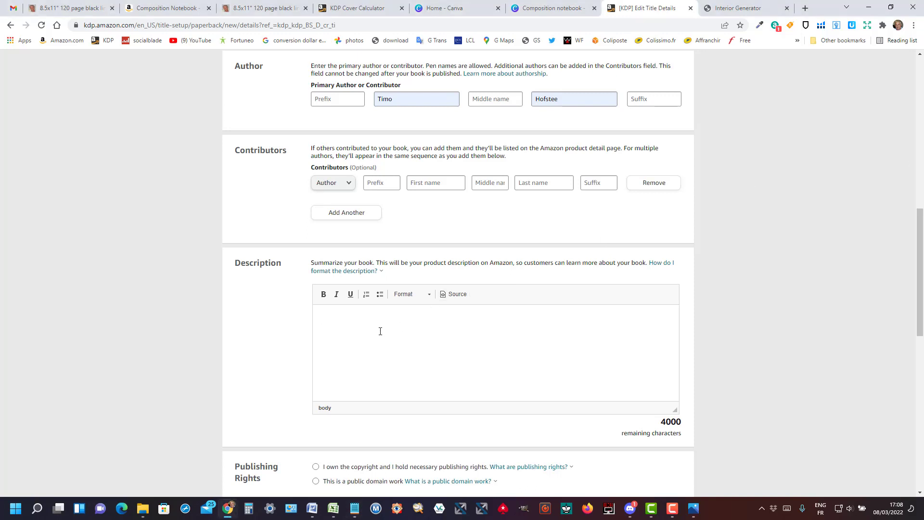
{"action": "type", "text": "-College ruled notebook standard line spacing. -Can be used for college or school. 120 pages -Flower Design -This notebook is a nice gift for women and girls -Matte soft cover"}
Step: Enter the first two keywords from the notes: "composition notebook college ruled" and "composition notebook college ruled vintage"
{"action": "scroll", "coordinate": [577, 323], "scroll_direction": "down", "scroll_amount": 3}
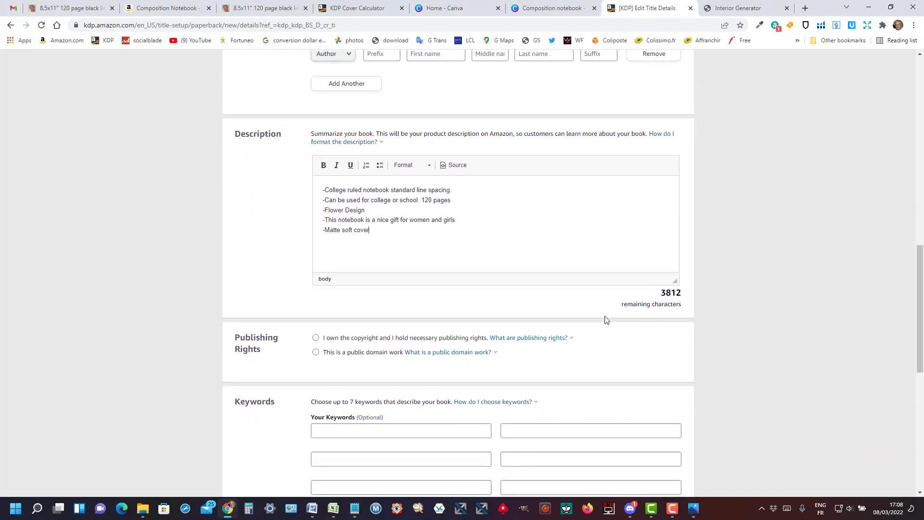
{"action": "scroll", "coordinate": [607, 320], "scroll_direction": "down", "scroll_amount": 2}
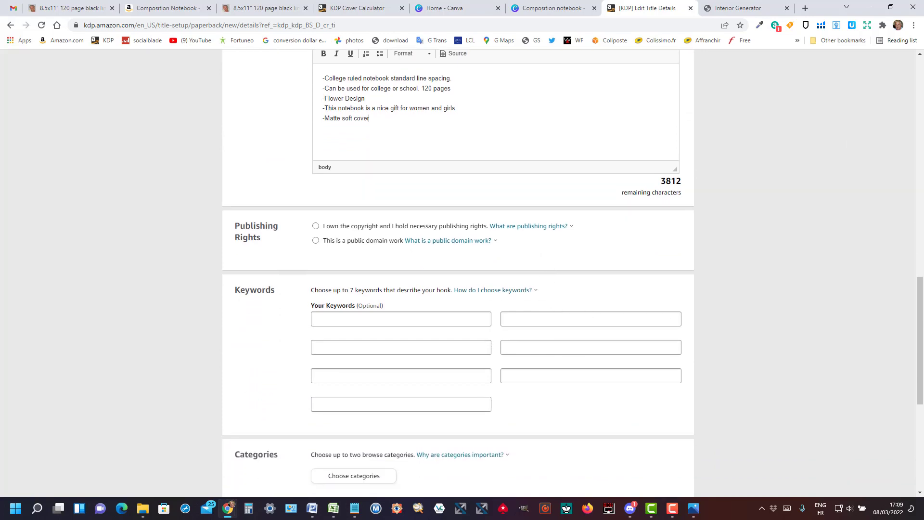
{"action": "key", "text": "alt+Tab"}
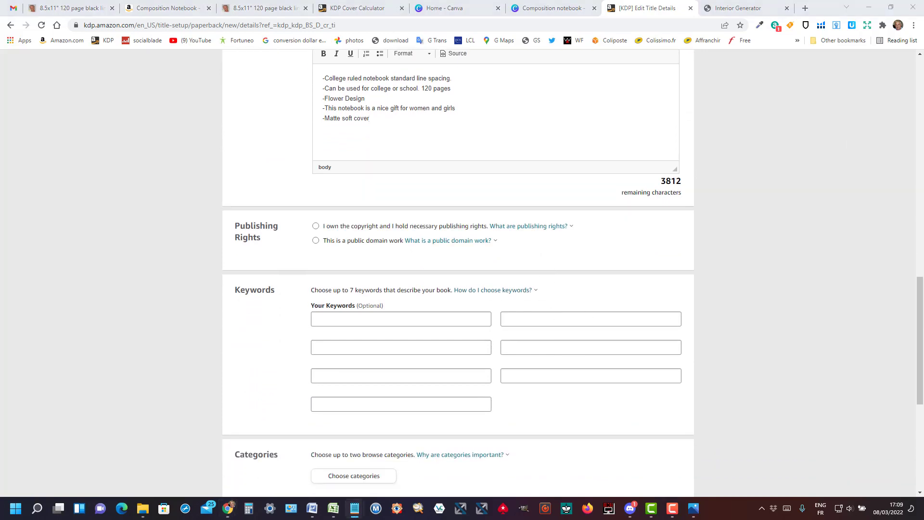
{"action": "left_click", "coordinate": [358, 318]}
{"action": "type", "text": "composition notebook college ruled"}
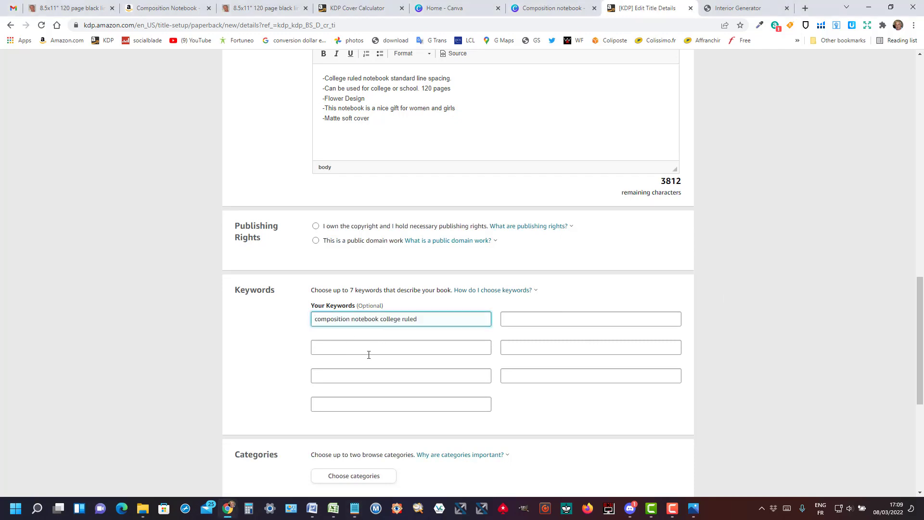
{"action": "left_click", "coordinate": [369, 347]}
{"action": "key", "text": "alt+Tab"}
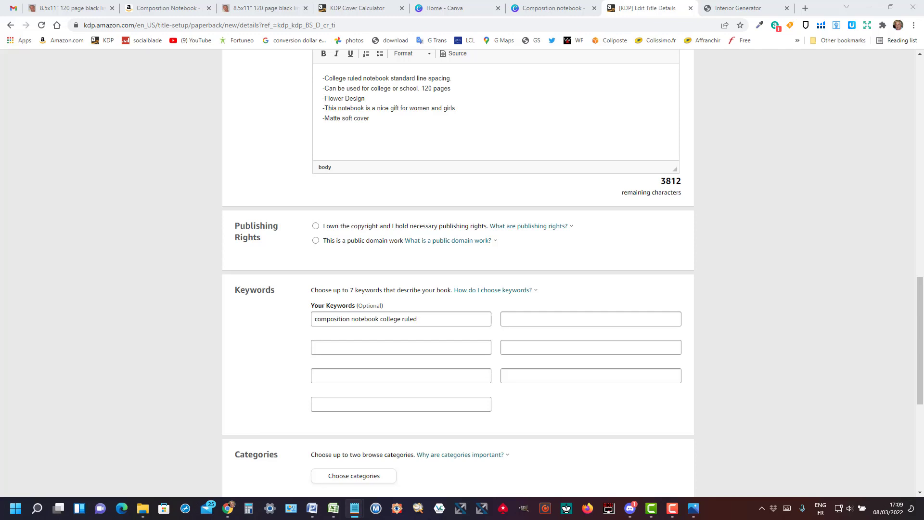
{"action": "left_click", "coordinate": [613, 322]}
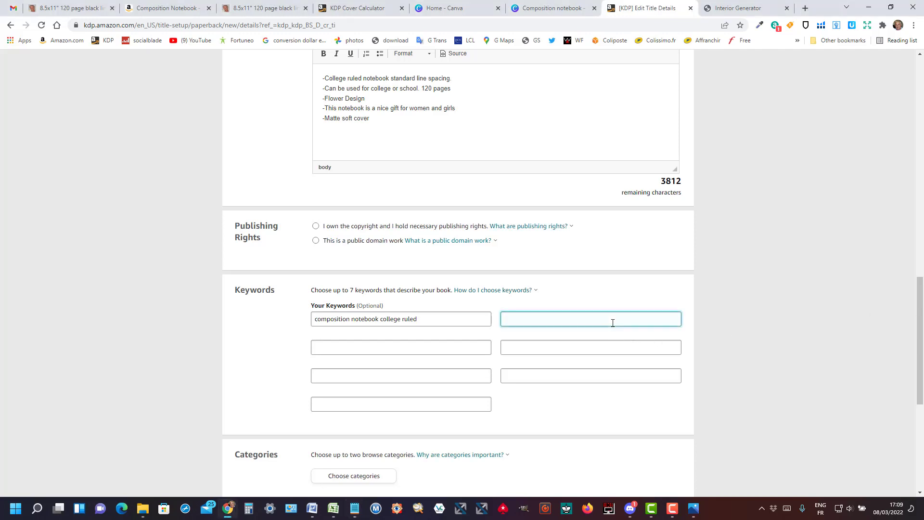
{"action": "type", "text": "composition notebook college ruled vintage"}
Step: Enter the third and fourth keywords from the notes: "college ruled notebook" and "composition notebook"
{"action": "left_click", "coordinate": [428, 350]}
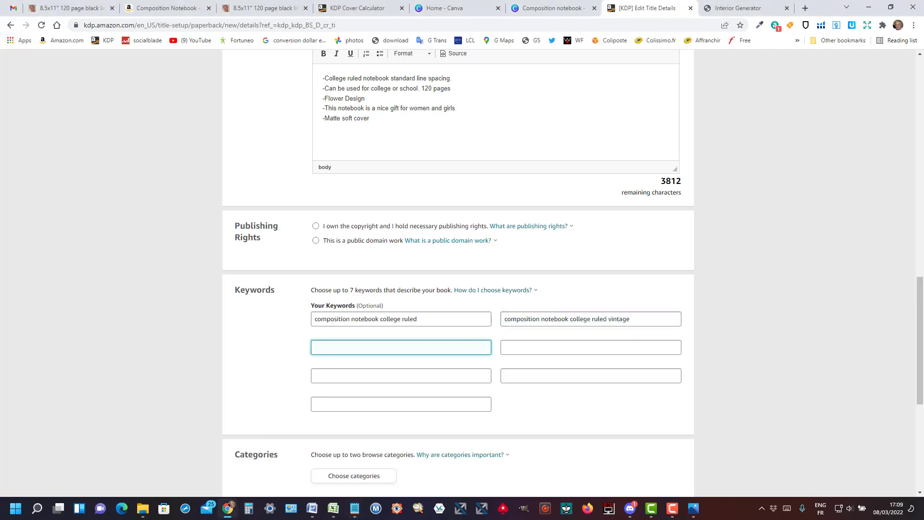
{"action": "key", "text": "alt+Tab"}
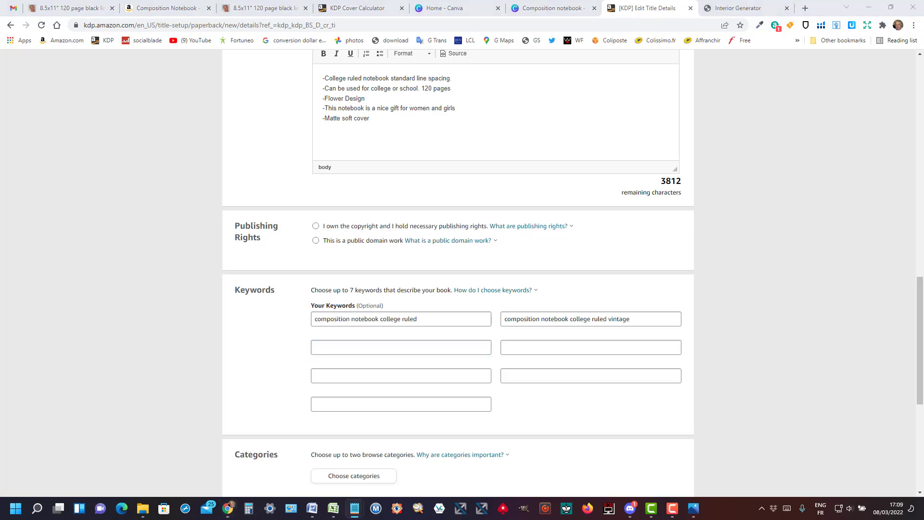
{"action": "left_click", "coordinate": [436, 349]}
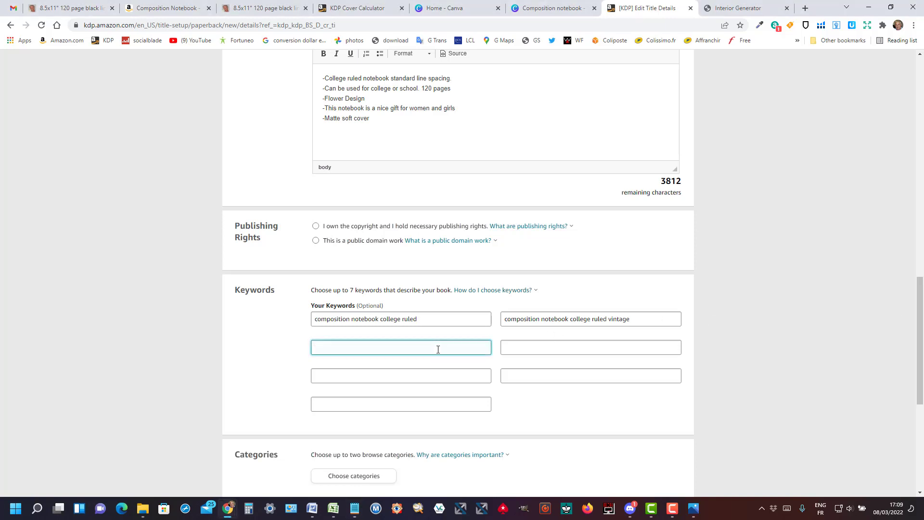
{"action": "type", "text": "college ruled notebook"}
{"action": "left_click", "coordinate": [584, 349]}
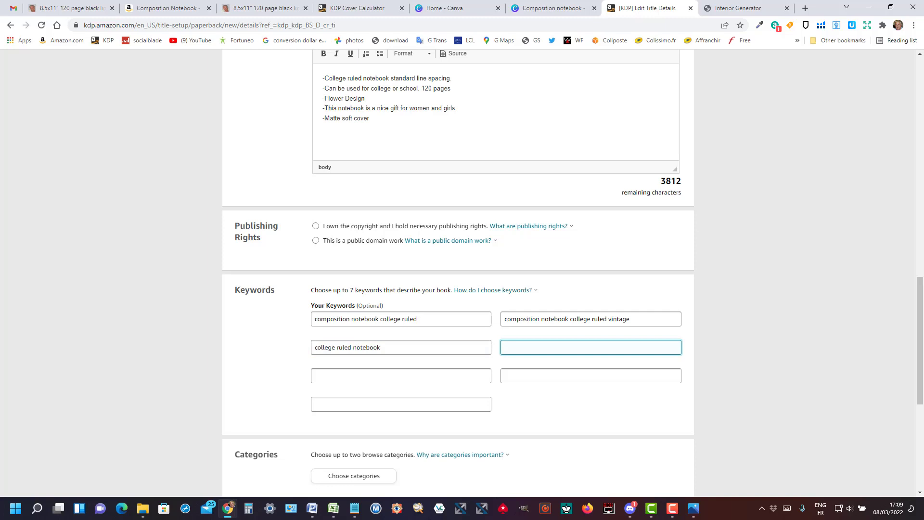
{"action": "key", "text": "alt+Tab"}
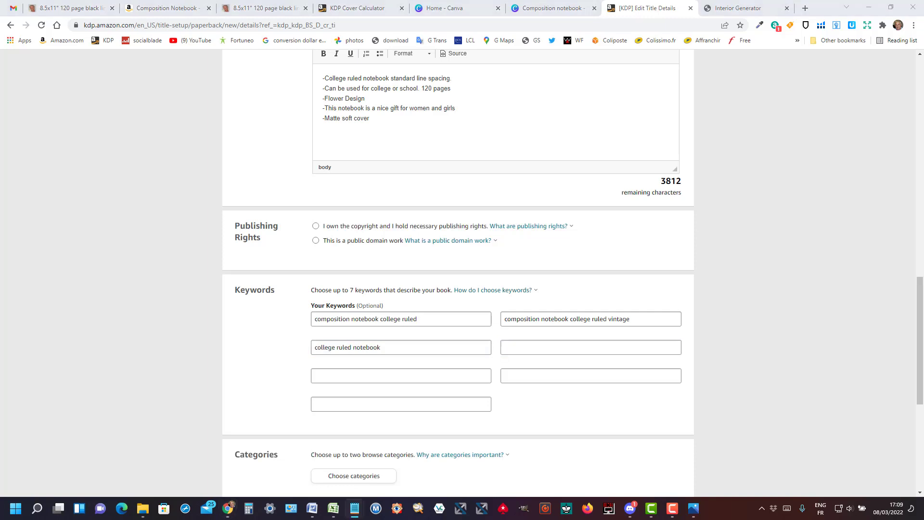
{"action": "key", "text": "alt+Tab"}
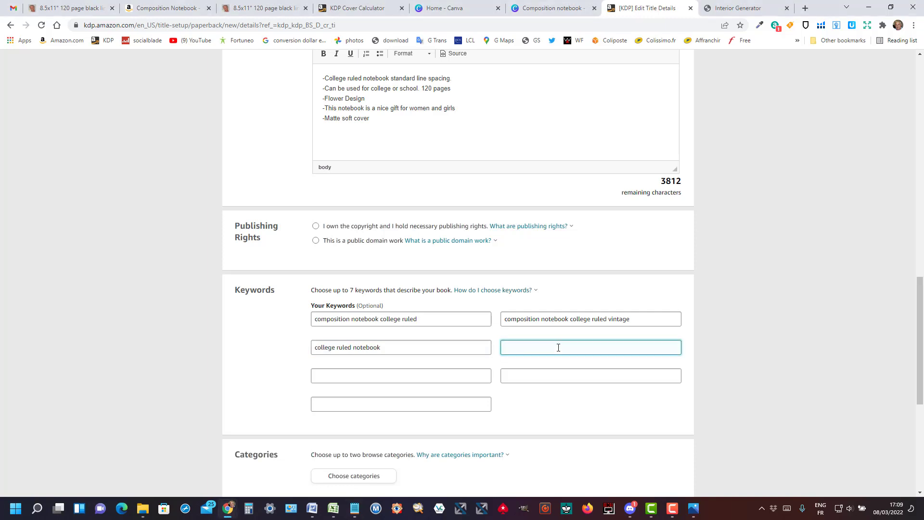
{"action": "type", "text": "composition notebook"}
Step: Enter the fifth and sixth keywords: "composition notebook for girls" and "soft cover notebook"
{"action": "key", "text": "alt+Tab"}
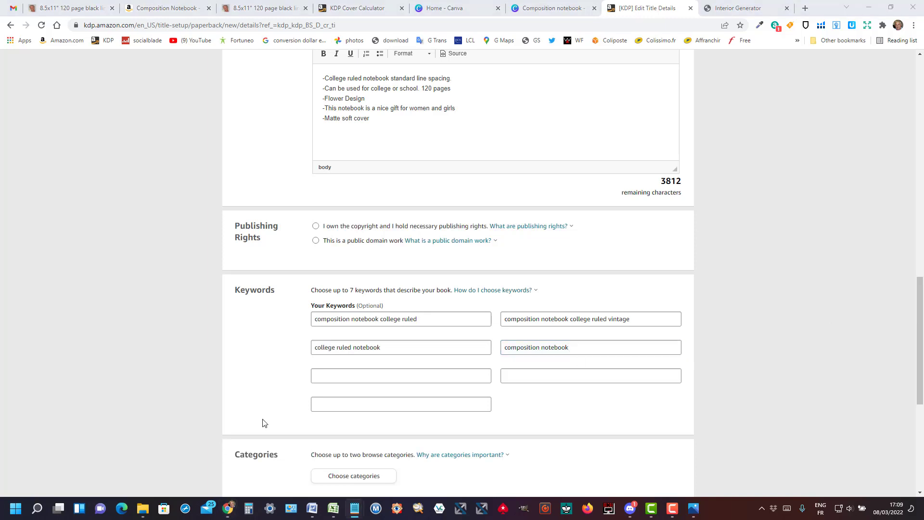
{"action": "key", "text": "alt+Tab"}
{"action": "left_click", "coordinate": [383, 379]}
{"action": "type", "text": "composition notebook for girls"}
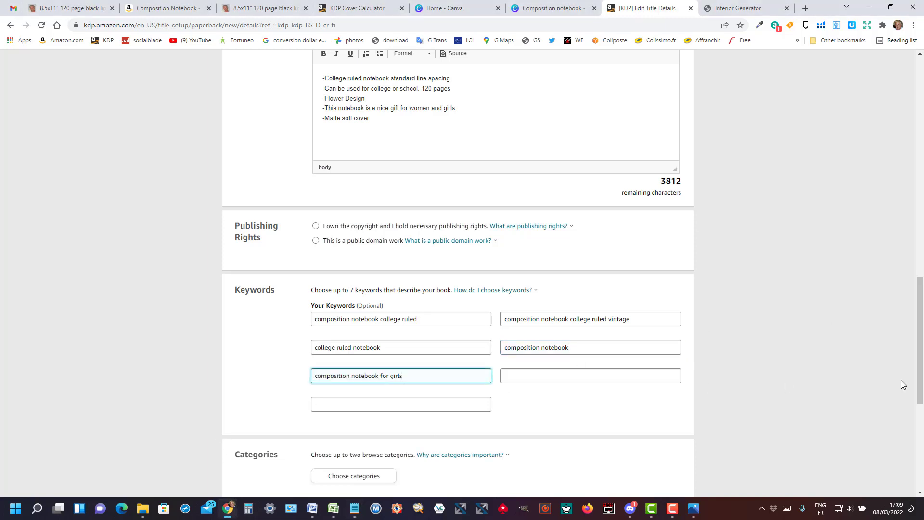
{"action": "key", "text": "alt+Tab"}
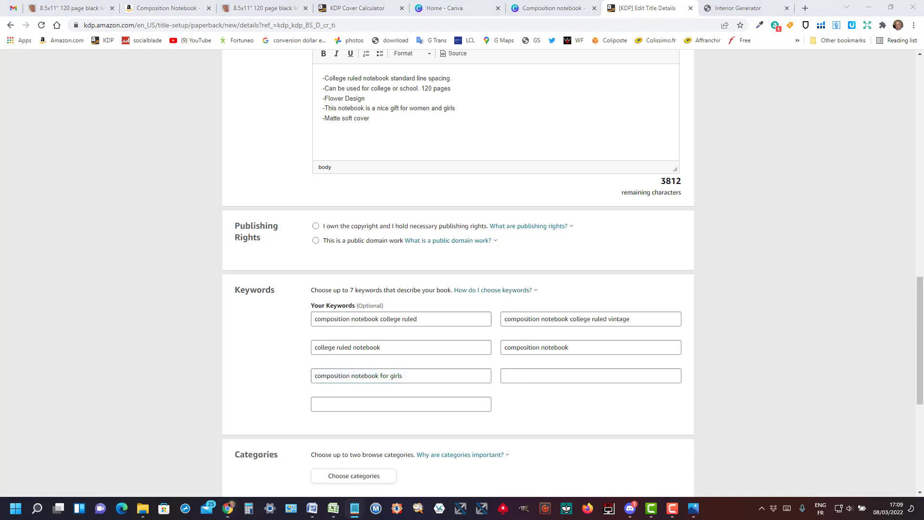
{"action": "left_click", "coordinate": [583, 371]}
{"action": "type", "text": "soft cover notebo"}
{"action": "scroll", "coordinate": [639, 351], "scroll_direction": "down", "scroll_amount": 2}
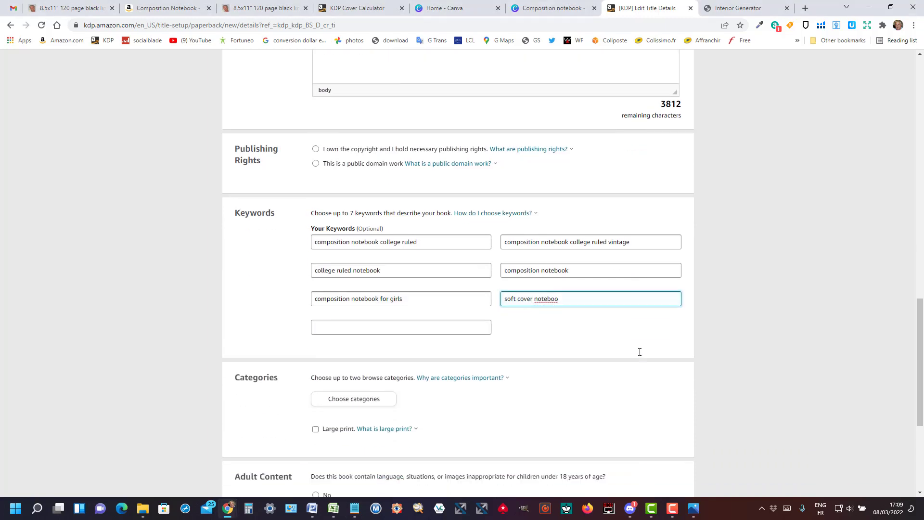
{"action": "type", "text": "ok"}
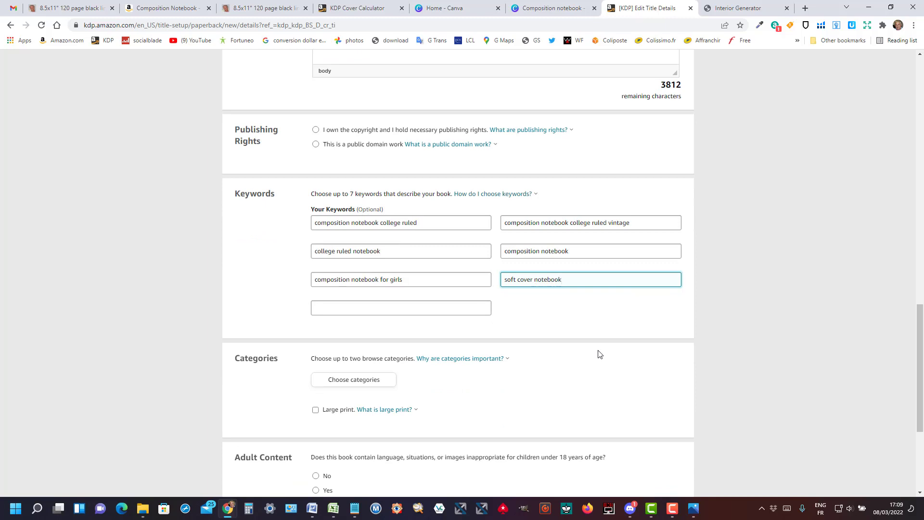
Step: Choose Nonfiction > Self-Help > Creativity as the book's first browse category
{"action": "scroll", "coordinate": [529, 343], "scroll_direction": "down", "scroll_amount": 1}
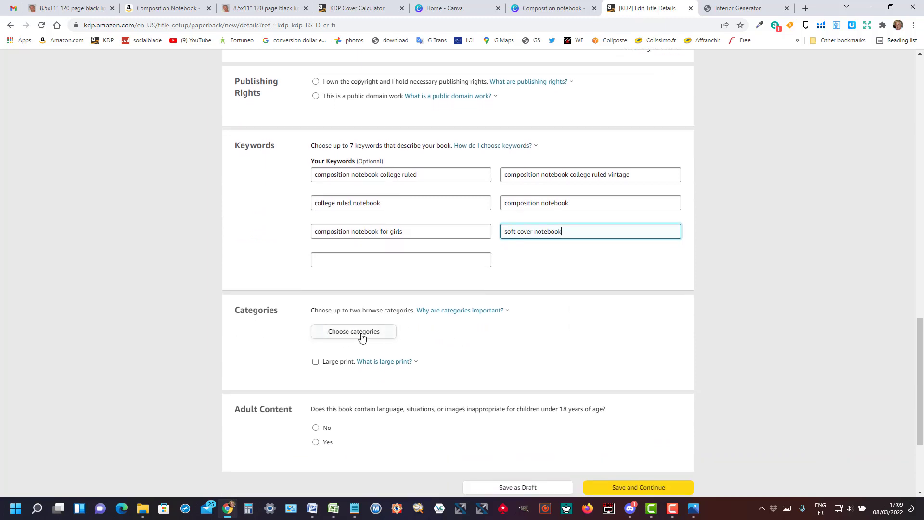
{"action": "left_click", "coordinate": [362, 337]}
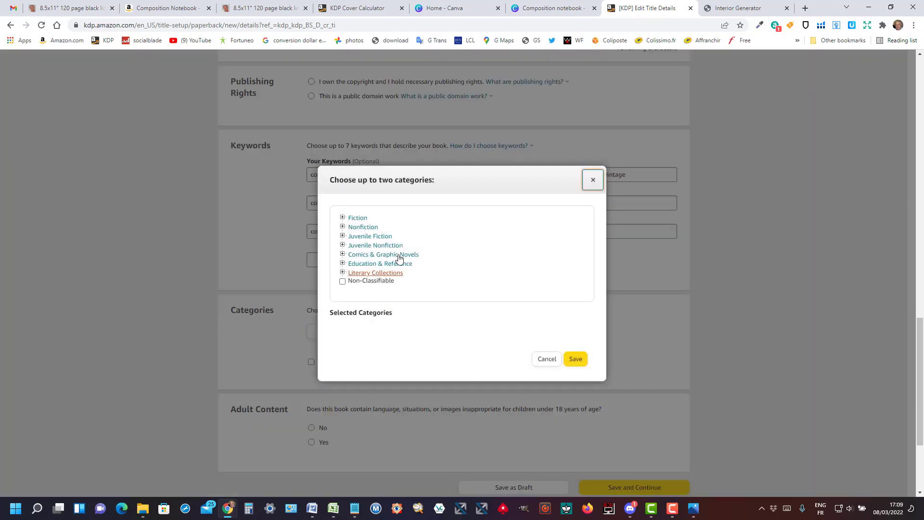
{"action": "left_click", "coordinate": [342, 226]}
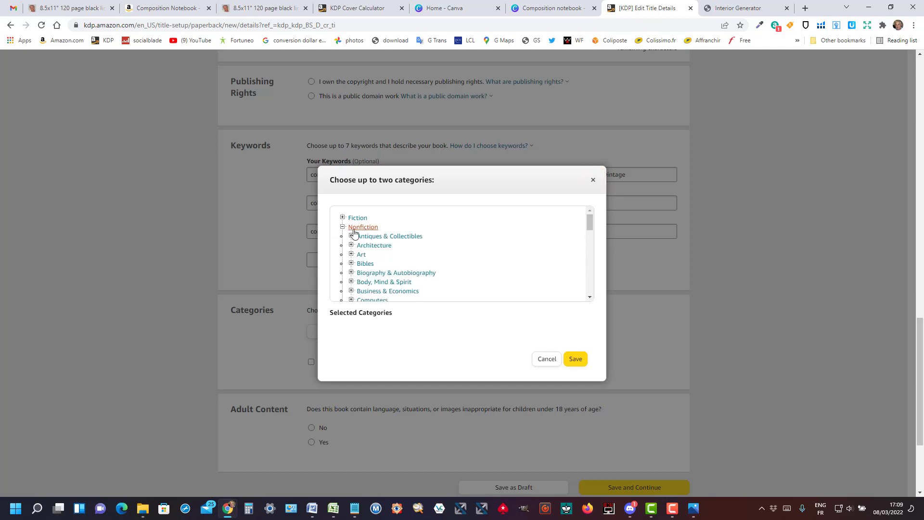
{"action": "scroll", "coordinate": [390, 252], "scroll_direction": "down", "scroll_amount": 1}
{"action": "scroll", "coordinate": [390, 252], "scroll_direction": "down", "scroll_amount": 1}
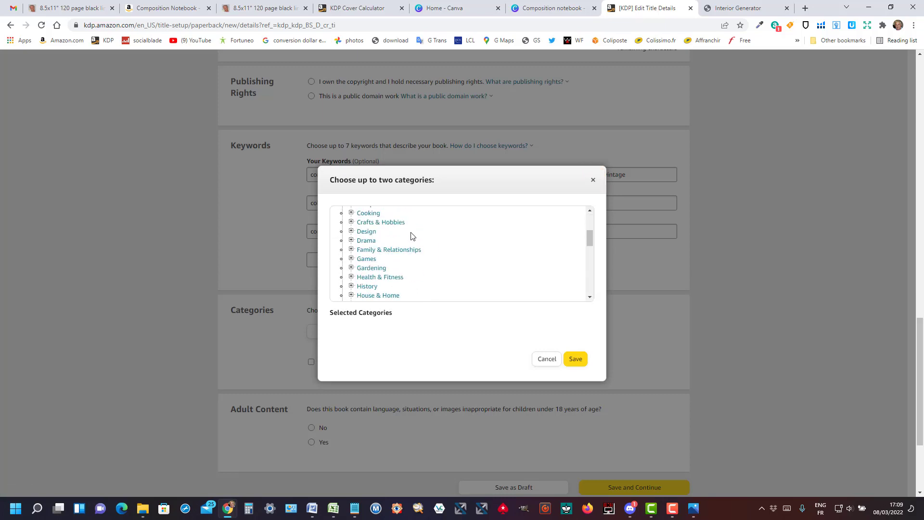
{"action": "scroll", "coordinate": [409, 238], "scroll_direction": "down", "scroll_amount": 2}
{"action": "scroll", "coordinate": [400, 248], "scroll_direction": "down", "scroll_amount": 2}
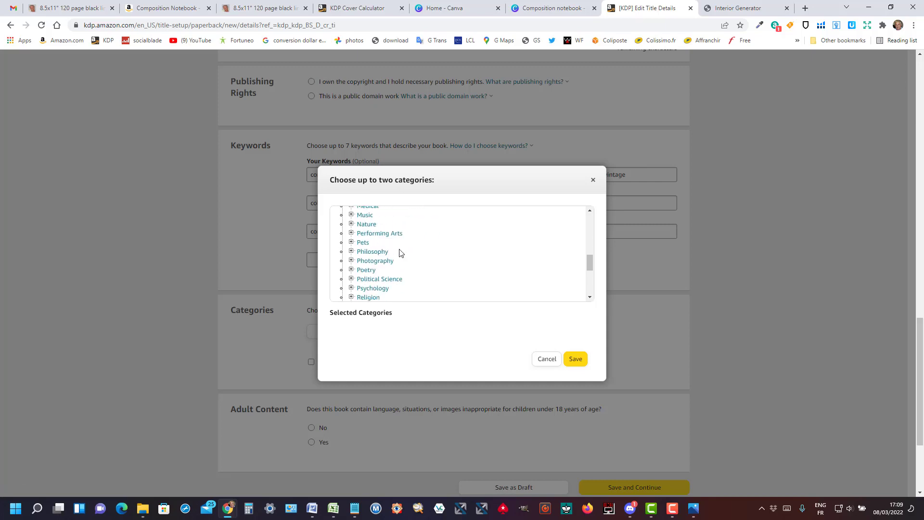
{"action": "scroll", "coordinate": [384, 266], "scroll_direction": "down", "scroll_amount": 1}
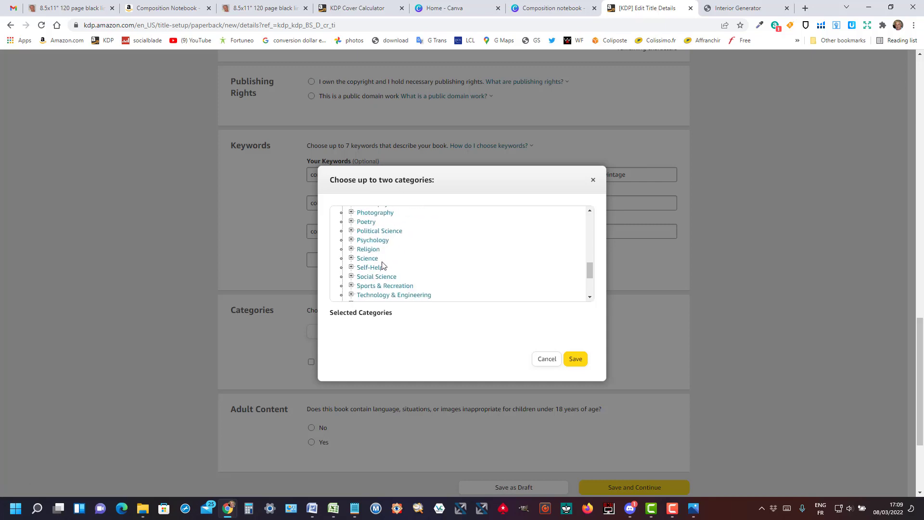
{"action": "left_click", "coordinate": [351, 267]}
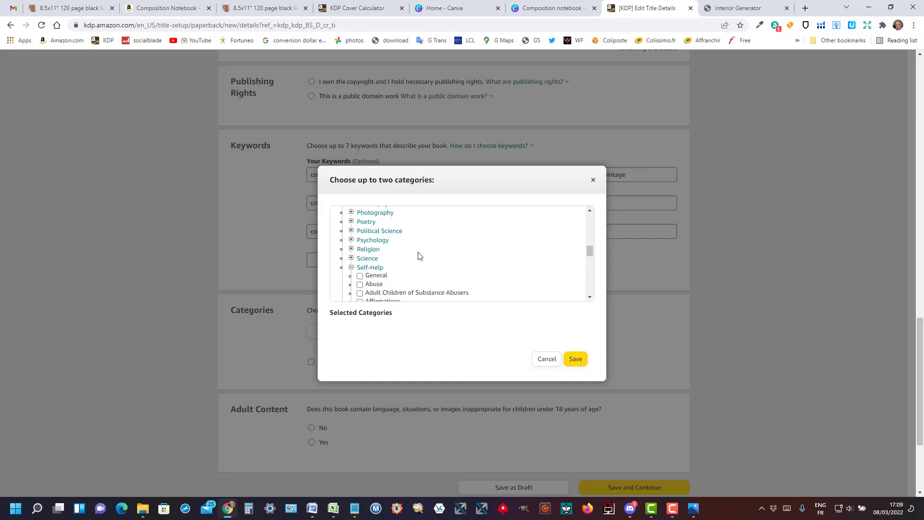
{"action": "scroll", "coordinate": [438, 252], "scroll_direction": "down", "scroll_amount": 1}
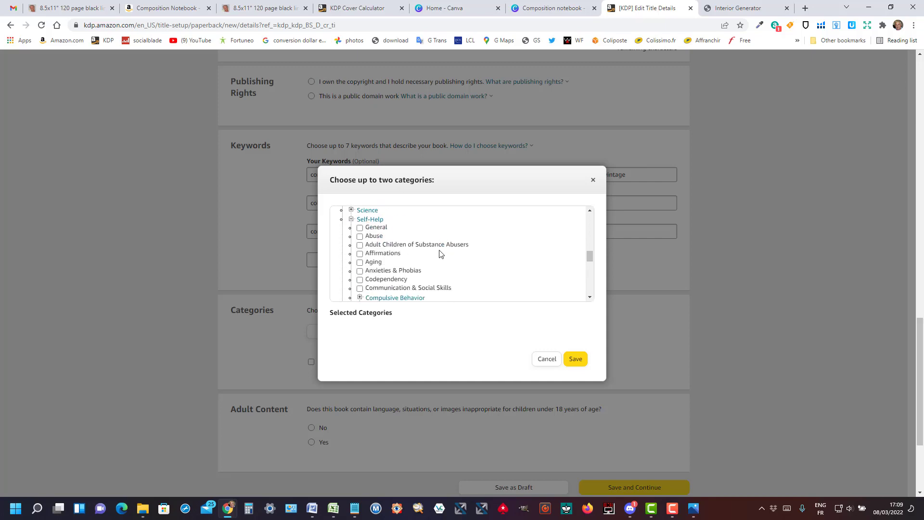
{"action": "scroll", "coordinate": [439, 254], "scroll_direction": "down", "scroll_amount": 1}
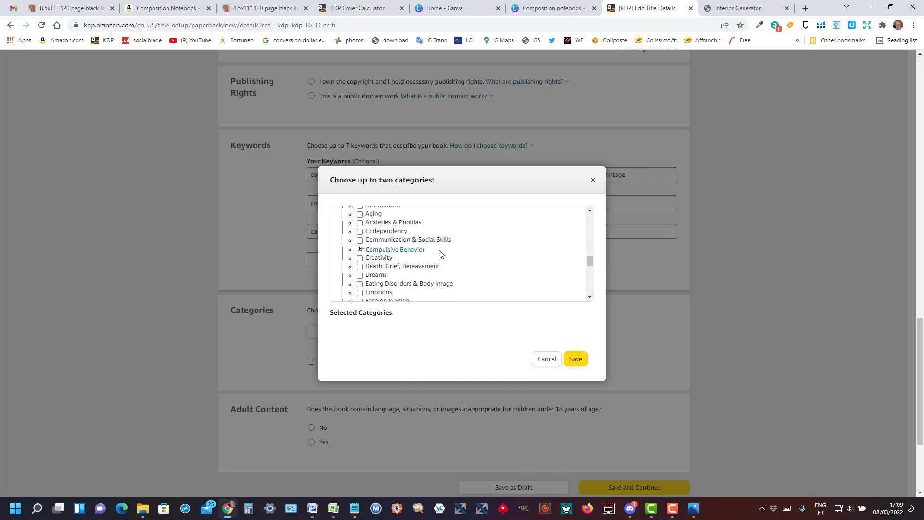
{"action": "left_click", "coordinate": [360, 258]}
Step: Add Nonfiction > Science > Life Sciences > Botany as the second browse category and save the category selection
{"action": "scroll", "coordinate": [407, 255], "scroll_direction": "up", "scroll_amount": 4}
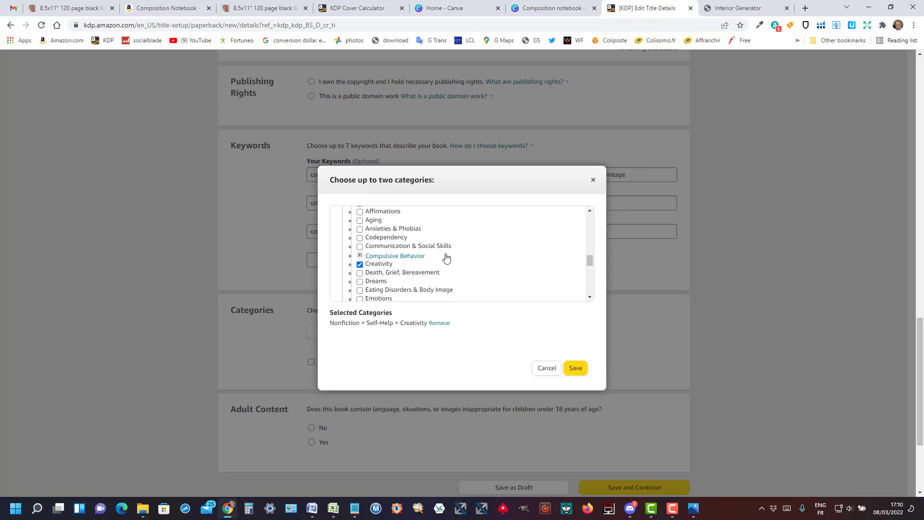
{"action": "scroll", "coordinate": [396, 268], "scroll_direction": "down", "scroll_amount": 2}
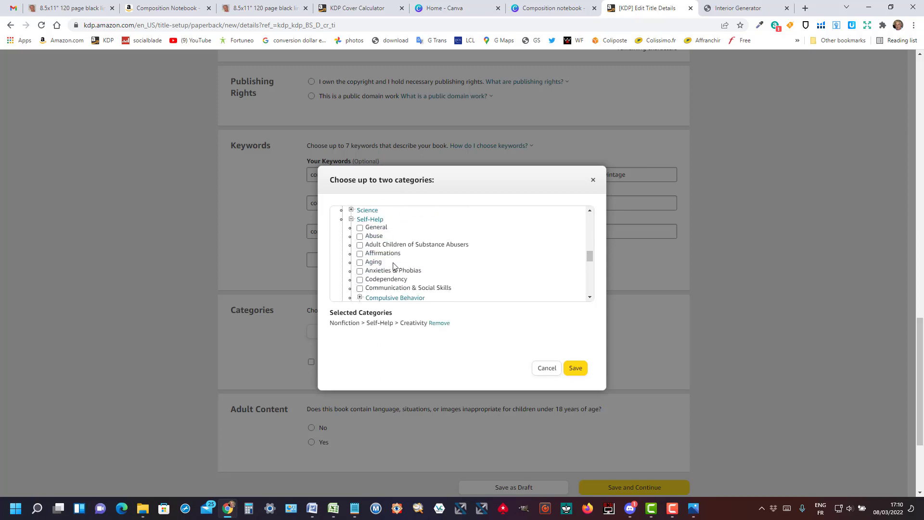
{"action": "left_click", "coordinate": [352, 220]}
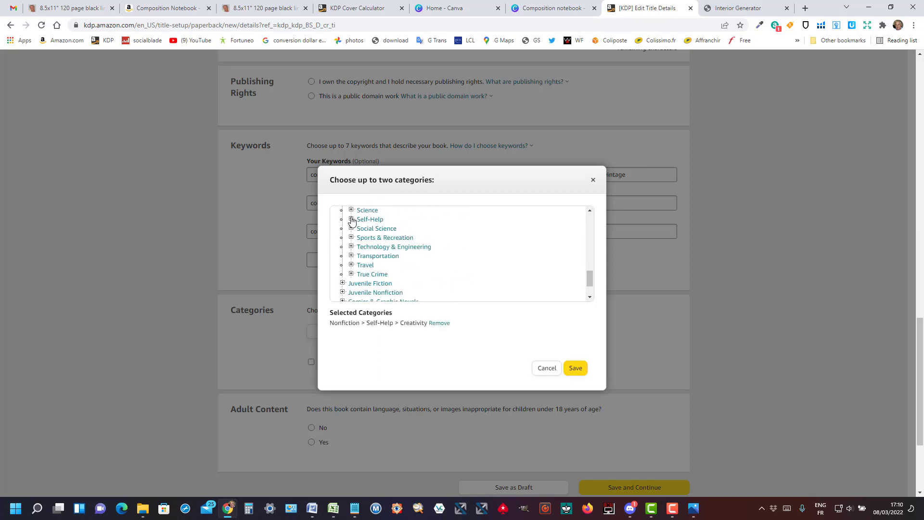
{"action": "left_click", "coordinate": [351, 211]}
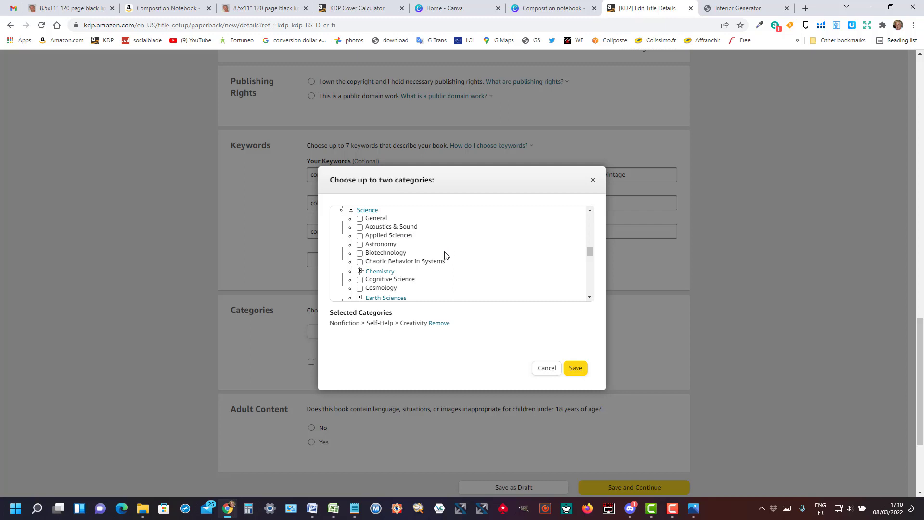
{"action": "scroll", "coordinate": [444, 255], "scroll_direction": "down", "scroll_amount": 1}
{"action": "scroll", "coordinate": [445, 255], "scroll_direction": "down", "scroll_amount": 1}
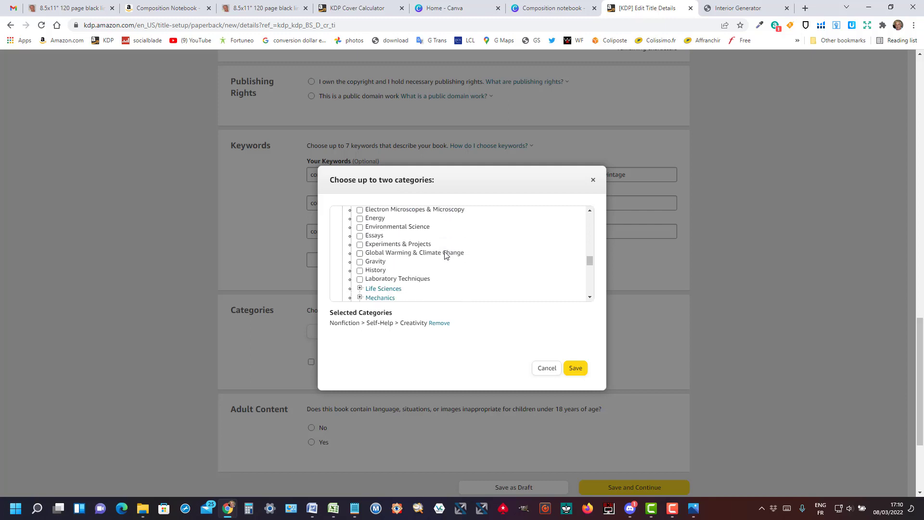
{"action": "left_click", "coordinate": [360, 288]}
{"action": "scroll", "coordinate": [450, 275], "scroll_direction": "down", "scroll_amount": 1}
{"action": "scroll", "coordinate": [423, 277], "scroll_direction": "down", "scroll_amount": 1}
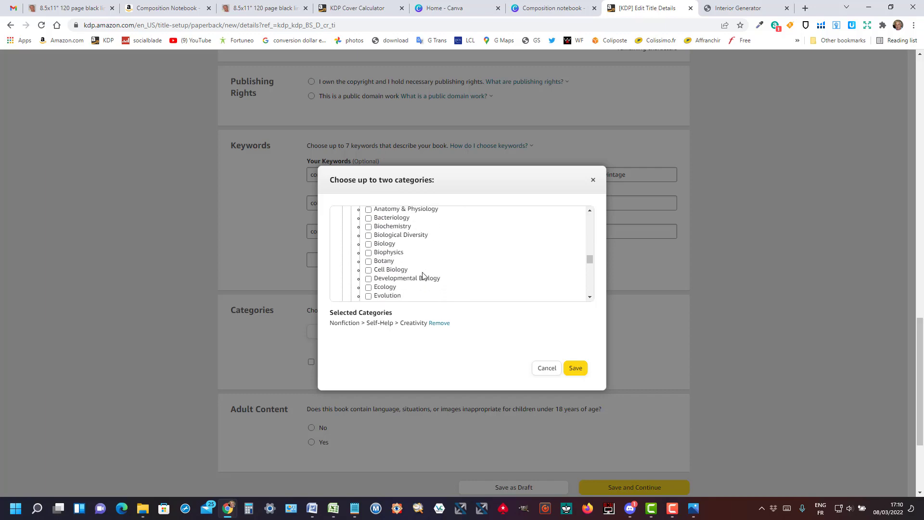
{"action": "left_click", "coordinate": [368, 262]}
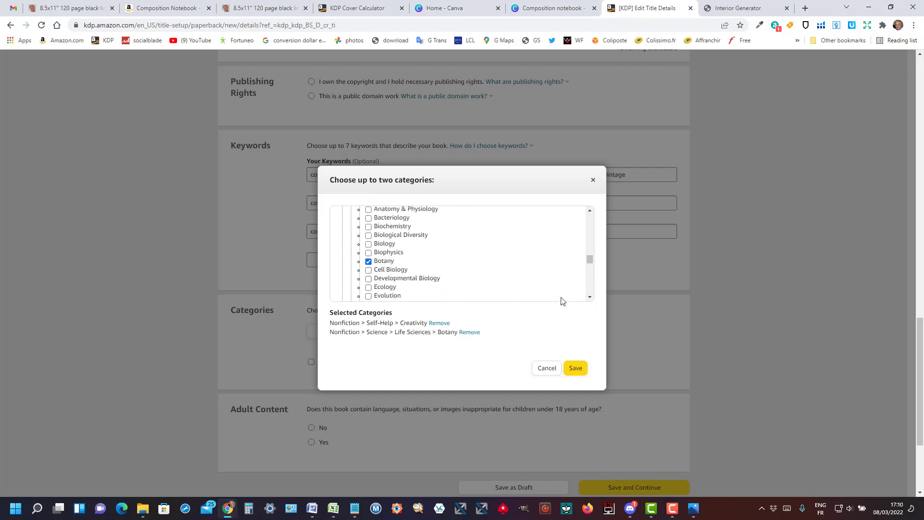
{"action": "left_click", "coordinate": [570, 369]}
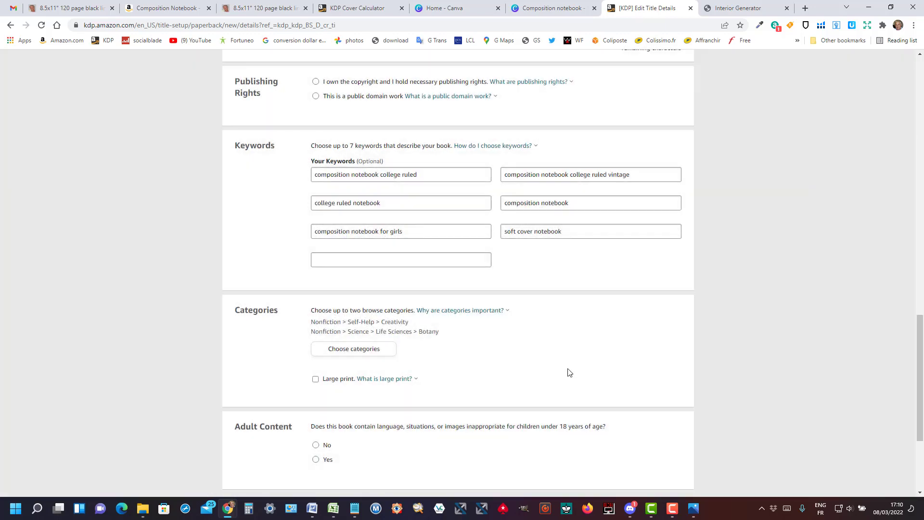
Step: Answer No to the adult content question and try to save the paperback details and continue
{"action": "scroll", "coordinate": [467, 330], "scroll_direction": "down", "scroll_amount": 2}
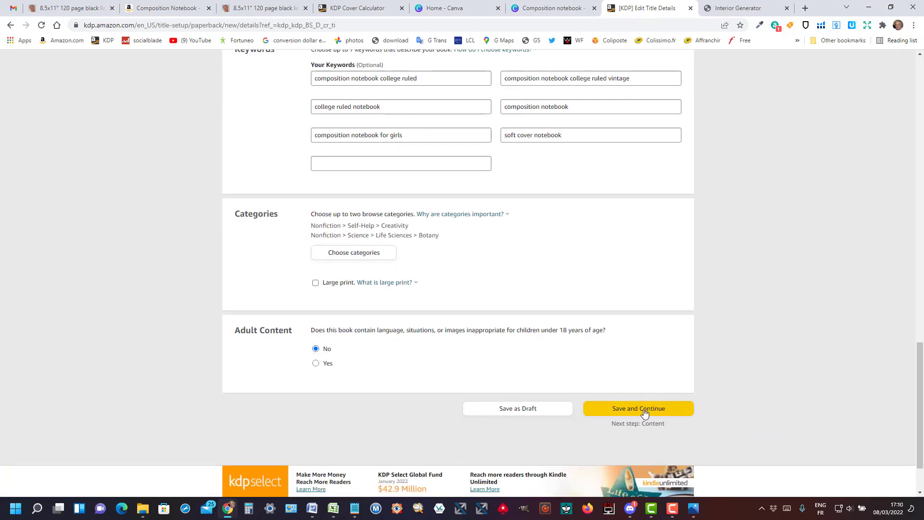
{"action": "left_click", "coordinate": [628, 412]}
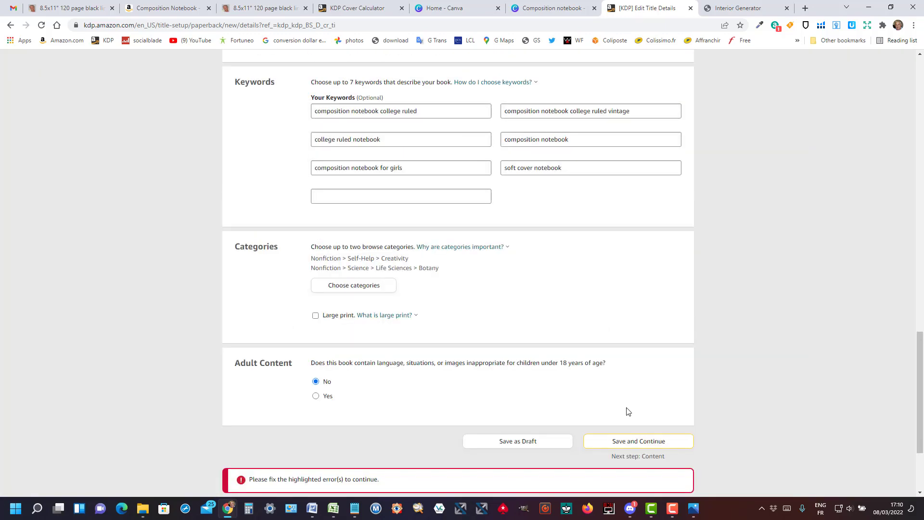
Step: Declare that you own the copyright and hold the necessary publishing rights, and save the details to continue to the paperback content
{"action": "scroll", "coordinate": [638, 319], "scroll_direction": "up", "scroll_amount": 4}
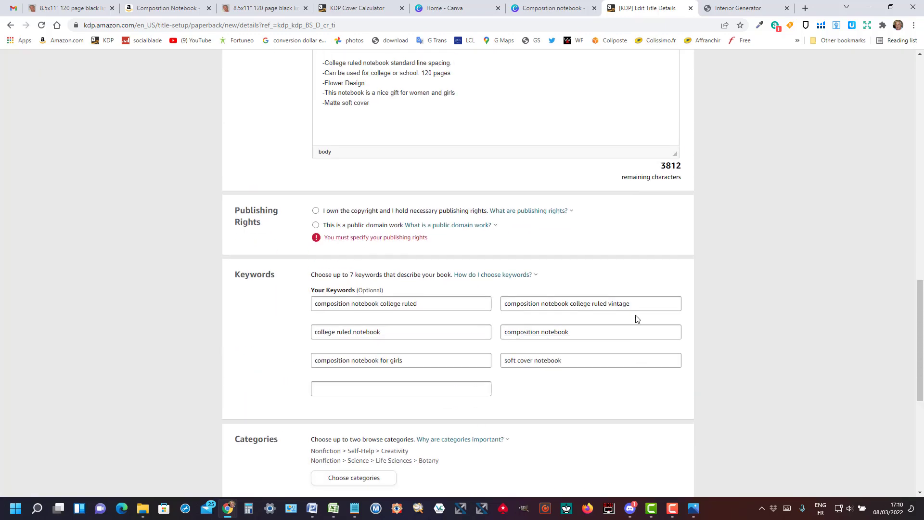
{"action": "left_click", "coordinate": [315, 211]}
{"action": "scroll", "coordinate": [620, 361], "scroll_direction": "down", "scroll_amount": 5}
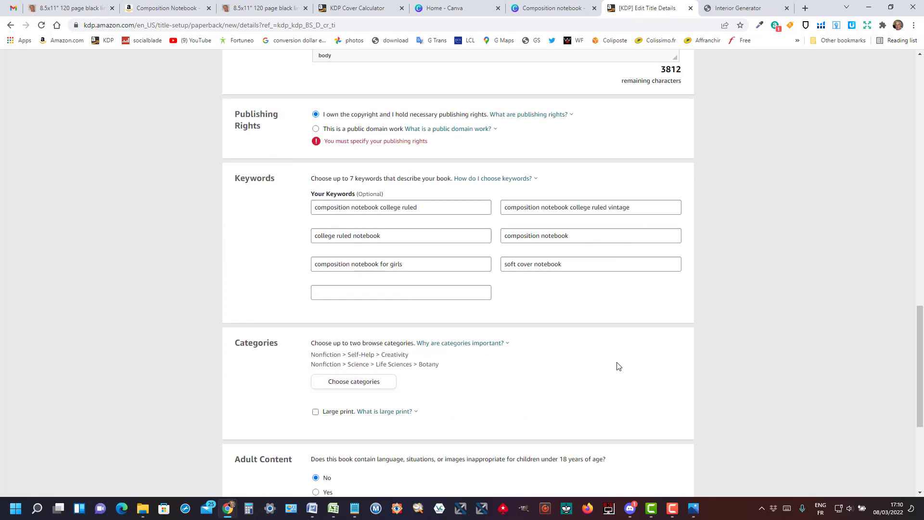
{"action": "left_click", "coordinate": [637, 398]}
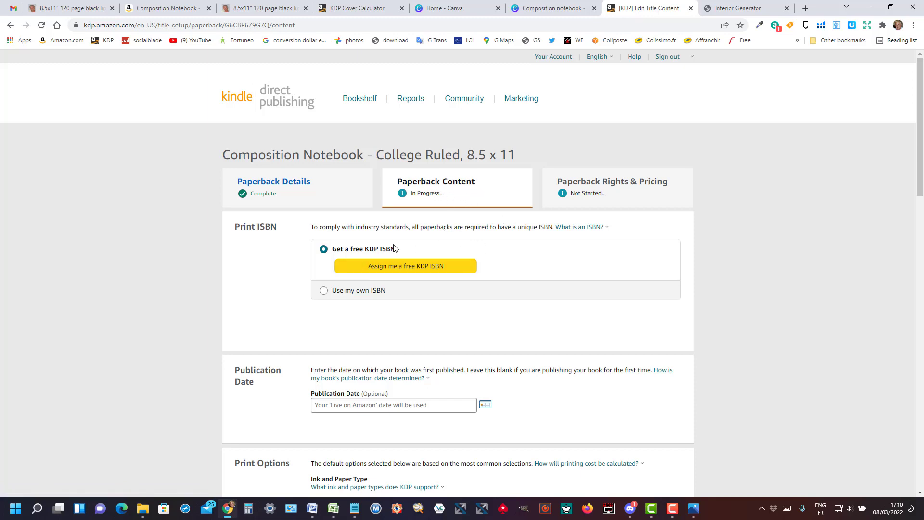
Step: Assign a free KDP ISBN to the paperback and confirm the assignment
{"action": "left_click", "coordinate": [410, 268]}
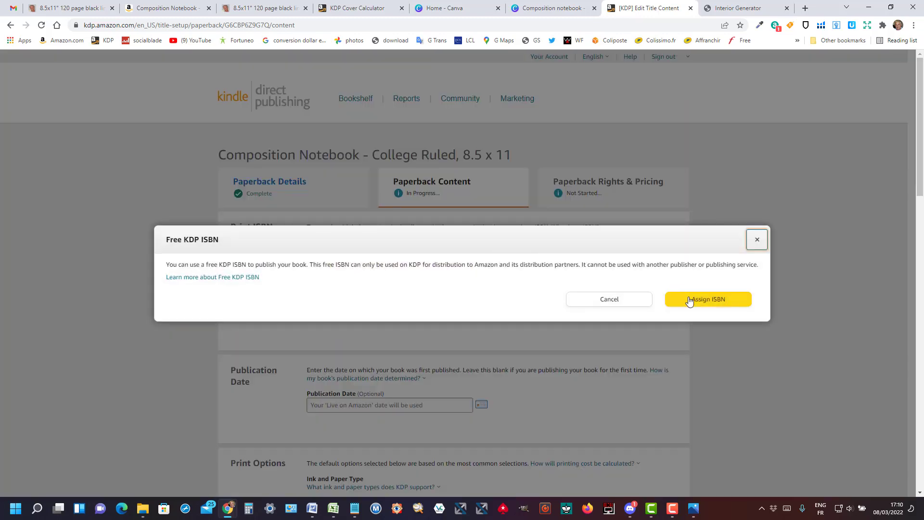
{"action": "left_click", "coordinate": [704, 300]}
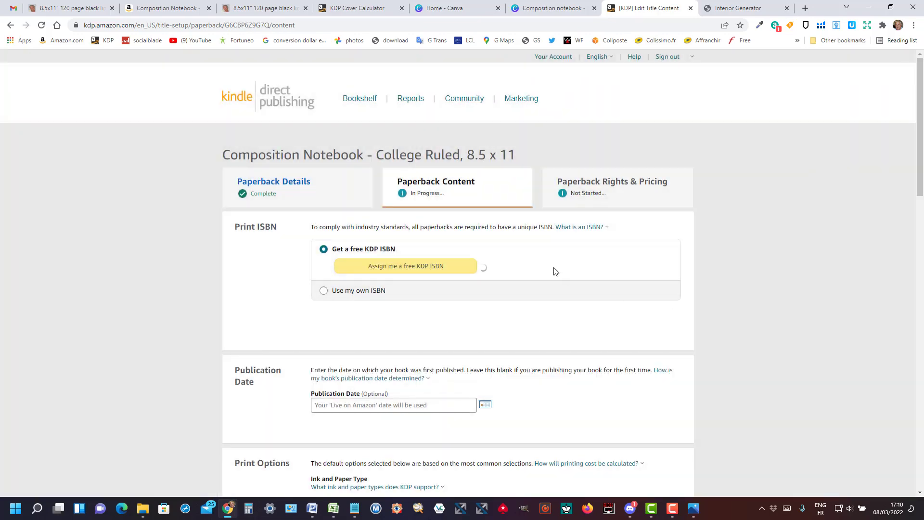
Step: Set the paperback's trim size to 8.5 x 11 in, with the black & white interior on white paper
{"action": "scroll", "coordinate": [553, 276], "scroll_direction": "down", "scroll_amount": 2}
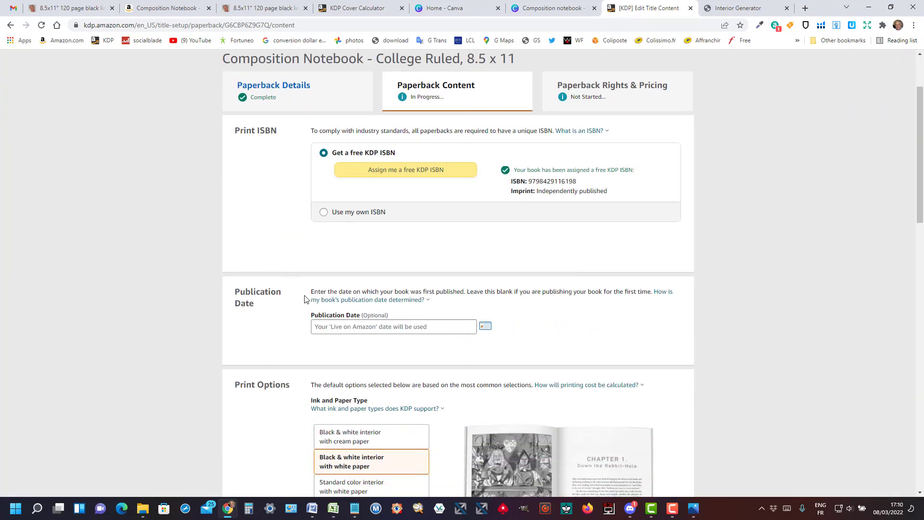
{"action": "scroll", "coordinate": [301, 294], "scroll_direction": "down", "scroll_amount": 1}
{"action": "scroll", "coordinate": [296, 268], "scroll_direction": "down", "scroll_amount": 1}
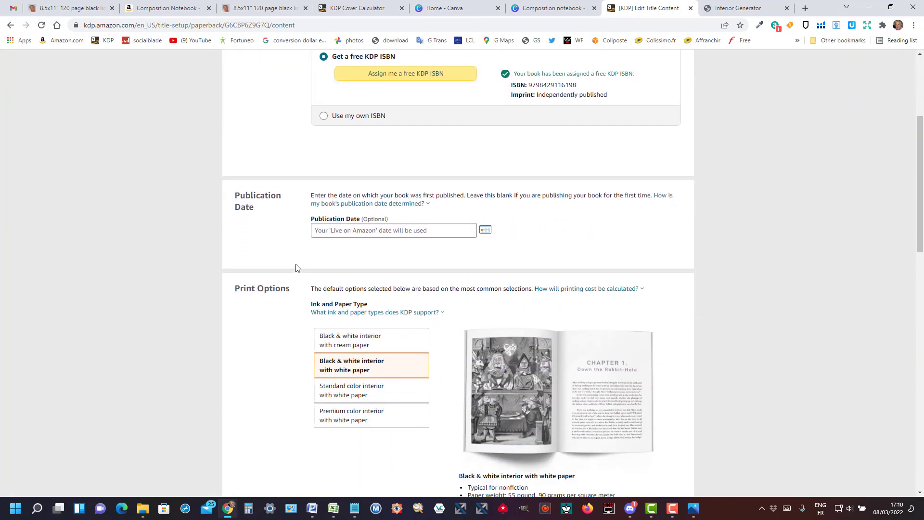
{"action": "scroll", "coordinate": [296, 268], "scroll_direction": "down", "scroll_amount": 2}
{"action": "scroll", "coordinate": [305, 260], "scroll_direction": "down", "scroll_amount": 1}
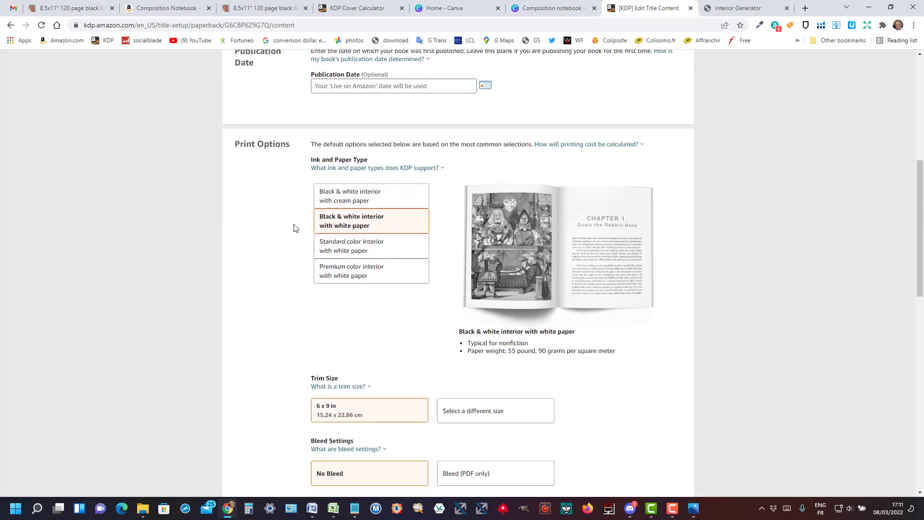
{"action": "scroll", "coordinate": [295, 228], "scroll_direction": "down", "scroll_amount": 4}
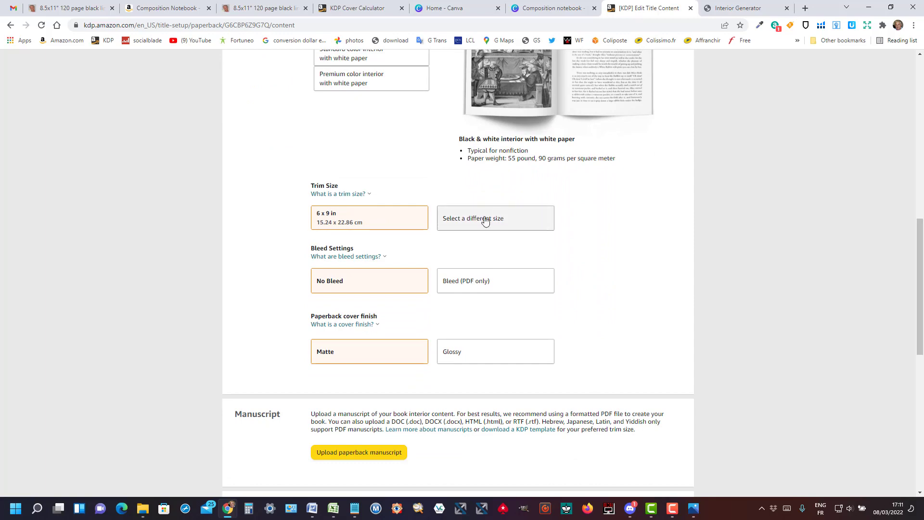
{"action": "left_click", "coordinate": [484, 221]}
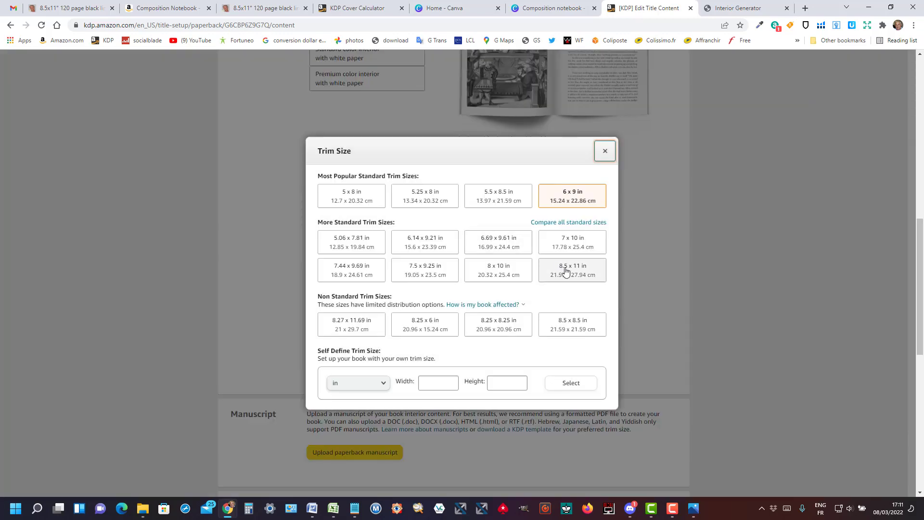
{"action": "left_click", "coordinate": [566, 271]}
Step: Upload KDP_Paperback_CollegeRuled_8_5x11_120_noBleed.pdf as the paperback manuscript, keeping No Bleed and the Matte cover finish
{"action": "scroll", "coordinate": [272, 259], "scroll_direction": "down", "scroll_amount": 1}
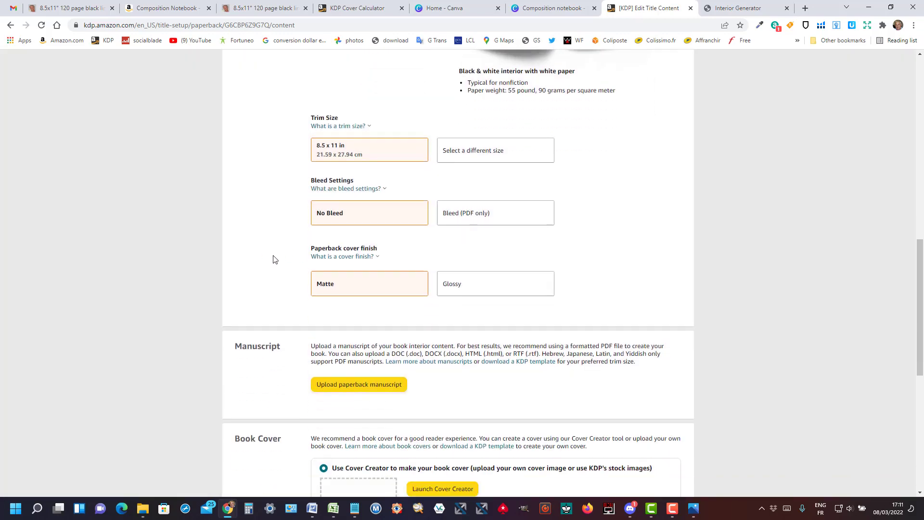
{"action": "scroll", "coordinate": [273, 260], "scroll_direction": "down", "scroll_amount": 1}
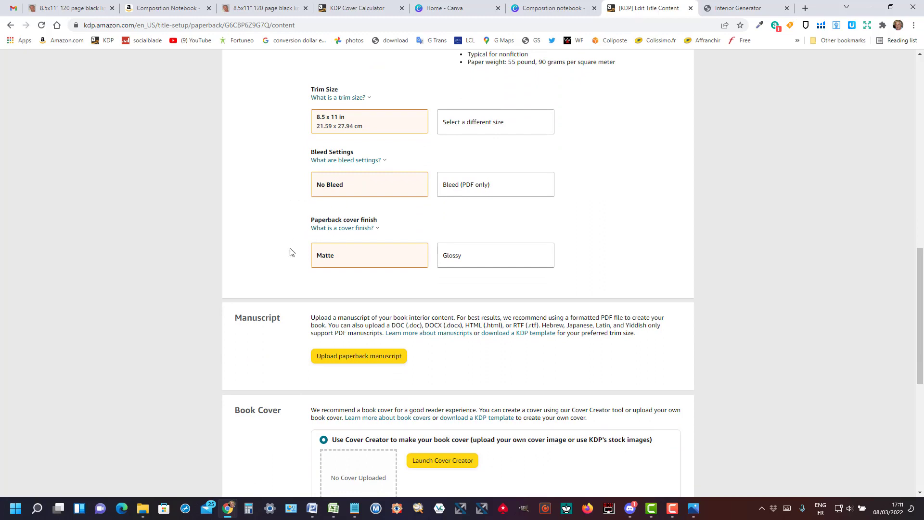
{"action": "scroll", "coordinate": [280, 256], "scroll_direction": "down", "scroll_amount": 2}
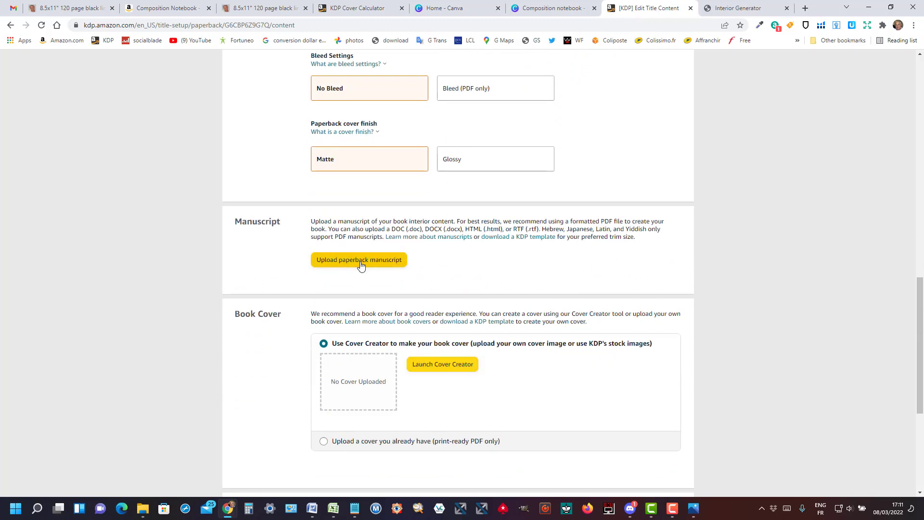
{"action": "left_click", "coordinate": [362, 263]}
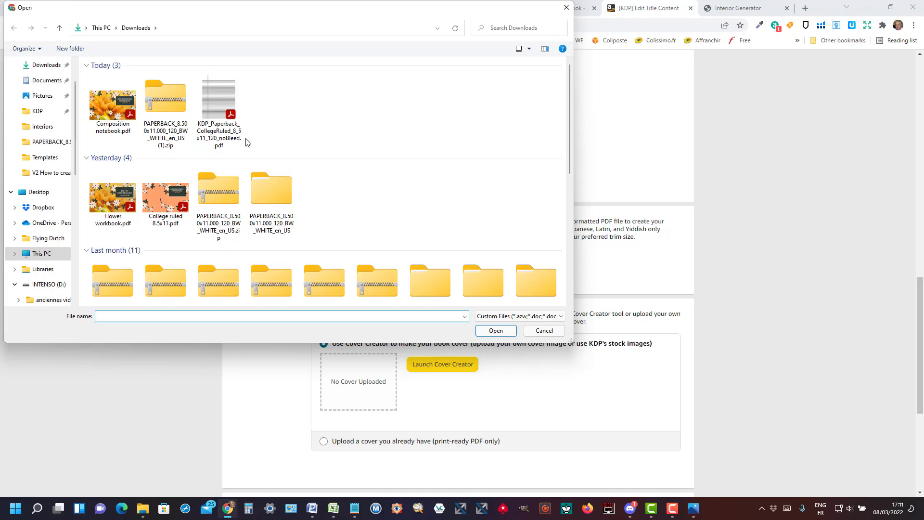
{"action": "double_click", "coordinate": [216, 100]}
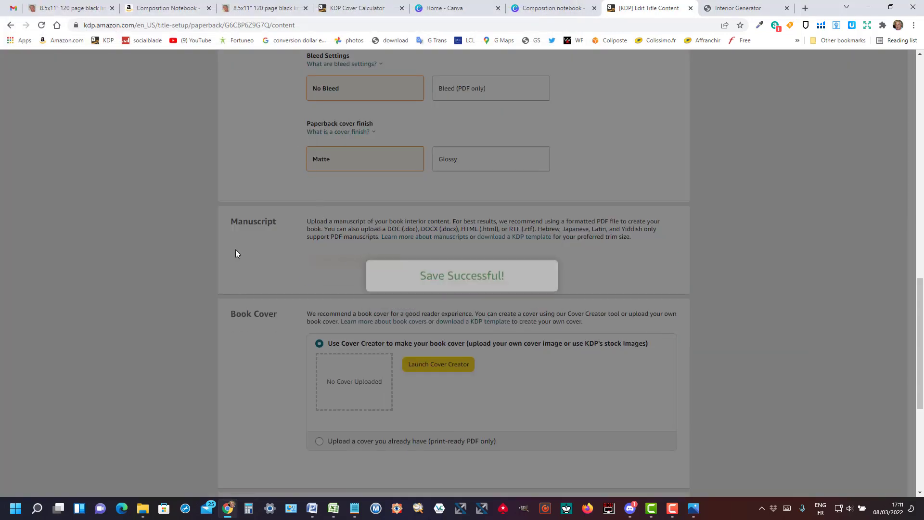
Step: Choose to upload an existing print-ready cover and upload Composition notebook.pdf as the cover file
{"action": "scroll", "coordinate": [343, 259], "scroll_direction": "down", "scroll_amount": 2}
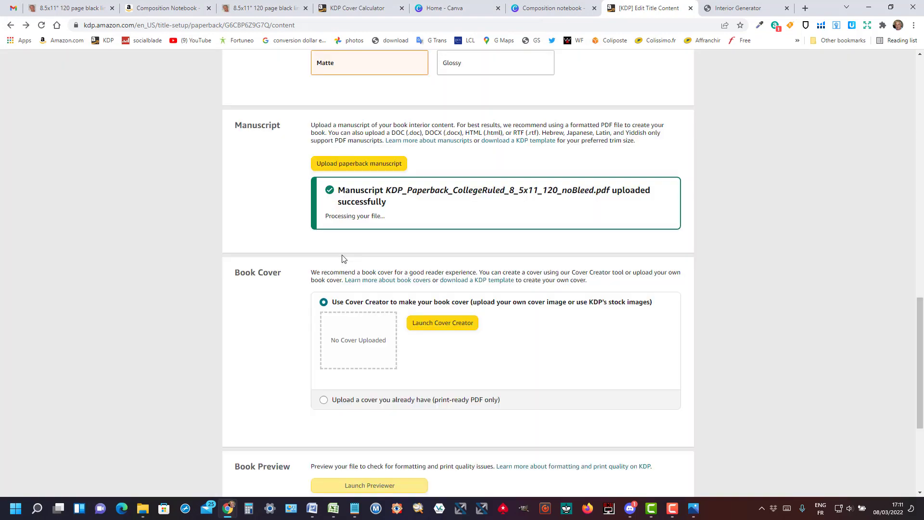
{"action": "left_click", "coordinate": [324, 400]}
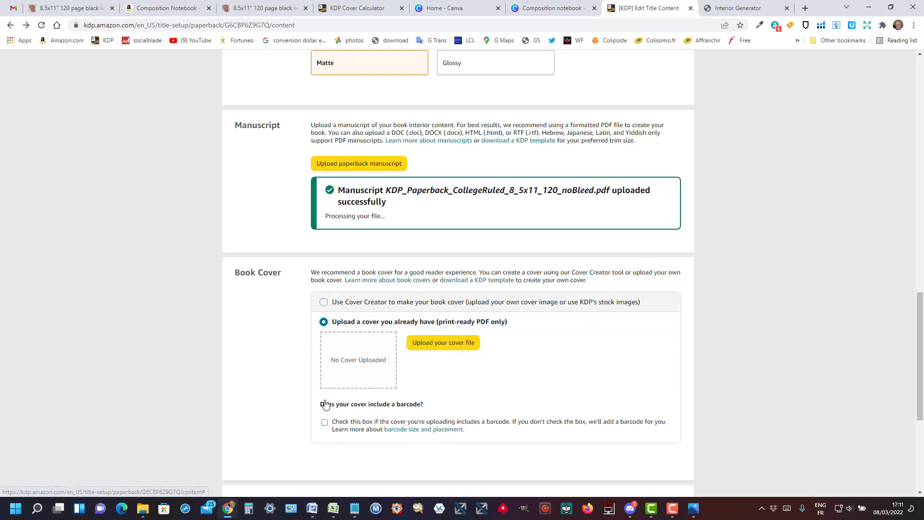
{"action": "left_click", "coordinate": [437, 335]}
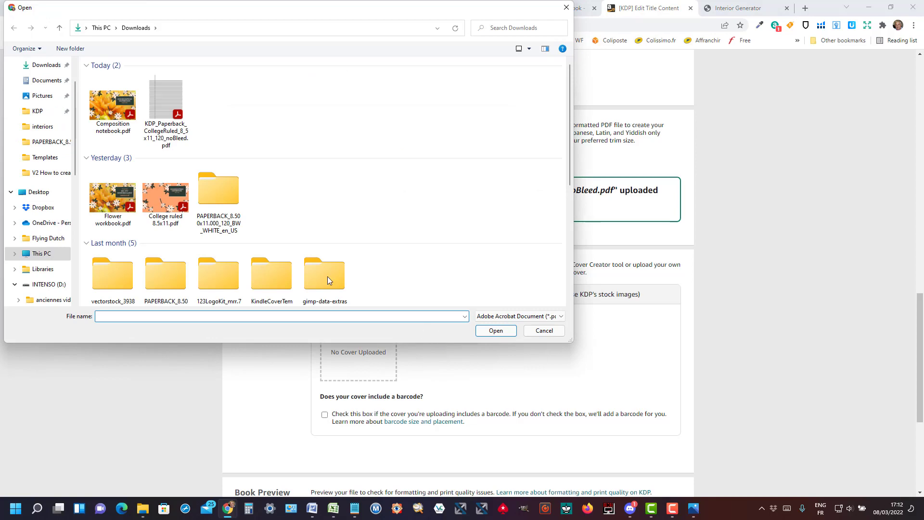
{"action": "left_click", "coordinate": [110, 110]}
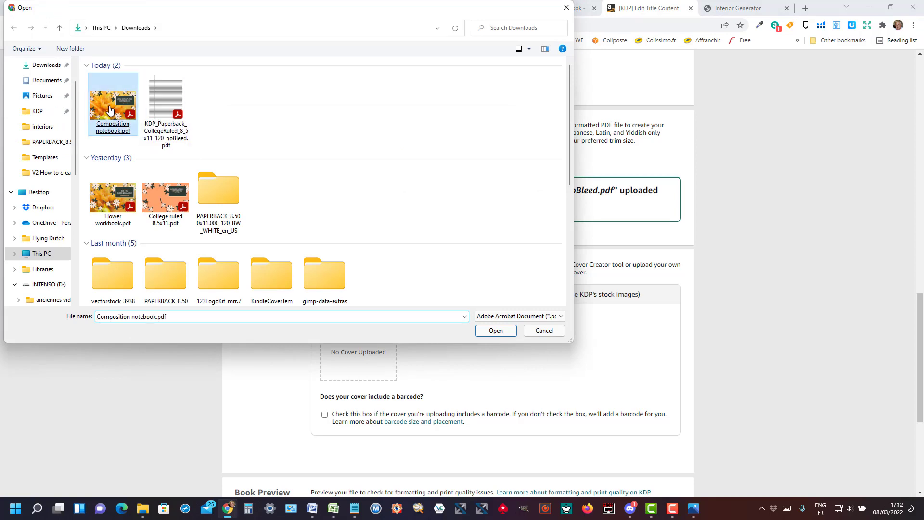
{"action": "double_click", "coordinate": [109, 110]}
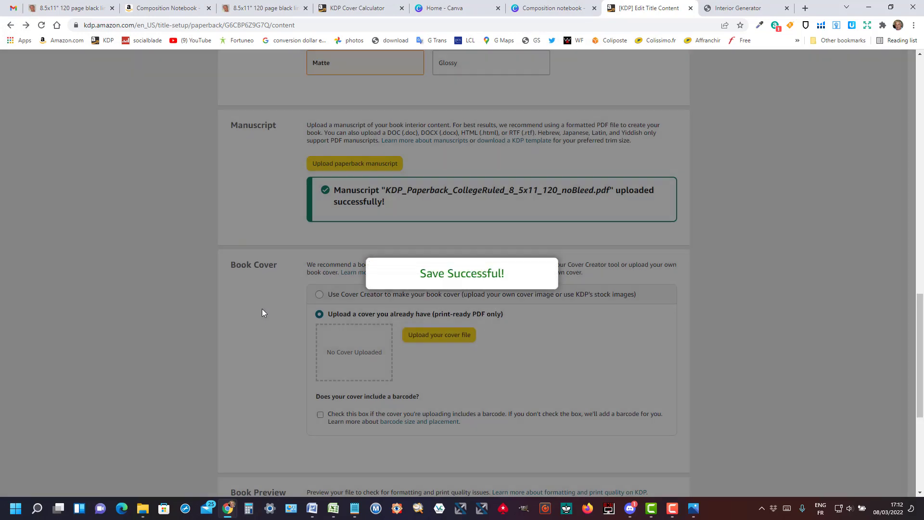
Step: Launch the print previewer for the book, leaving the cover barcode option unchecked
{"action": "scroll", "coordinate": [265, 315], "scroll_direction": "down", "scroll_amount": 2}
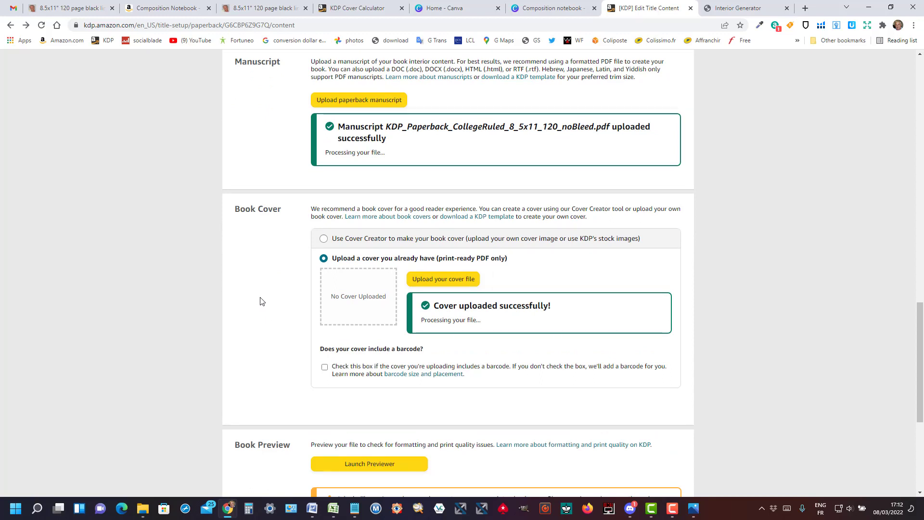
{"action": "scroll", "coordinate": [262, 301], "scroll_direction": "down", "scroll_amount": 3}
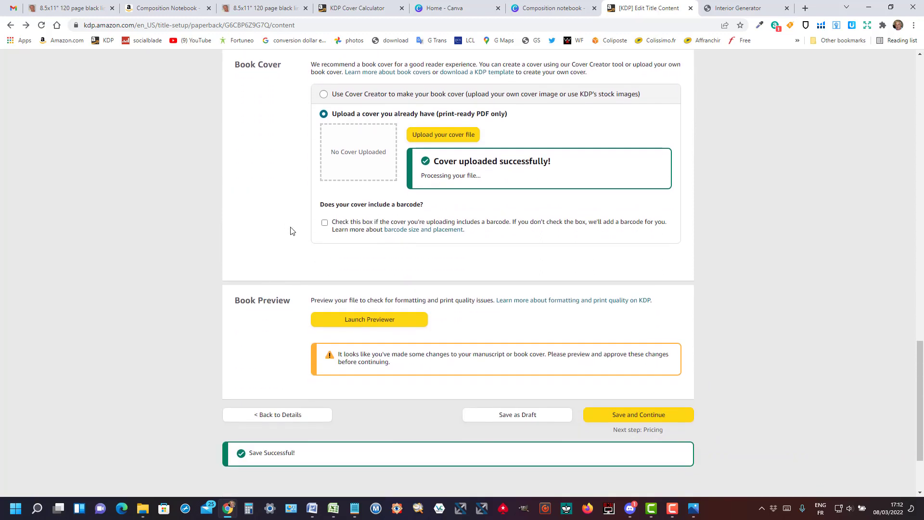
{"action": "left_click", "coordinate": [371, 321]}
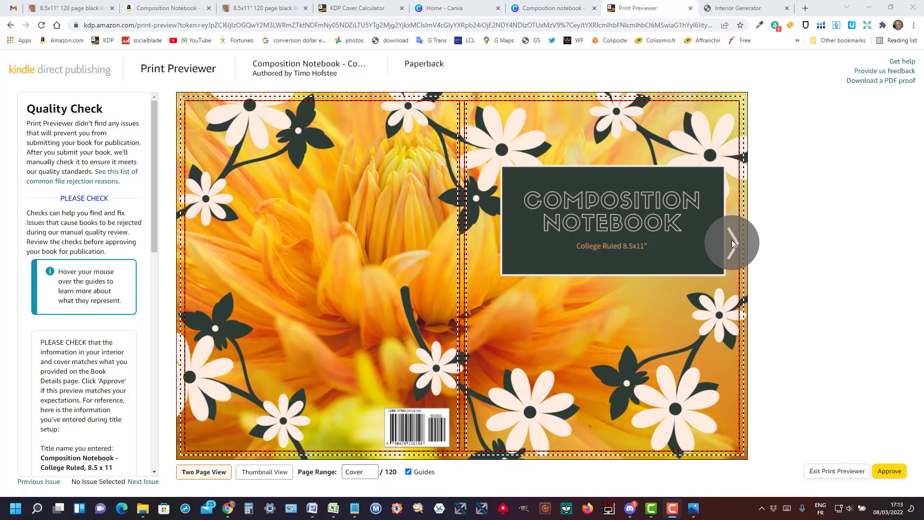
Step: Page through the first interior spreads in the print preview and approve the book
{"action": "left_click", "coordinate": [731, 240]}
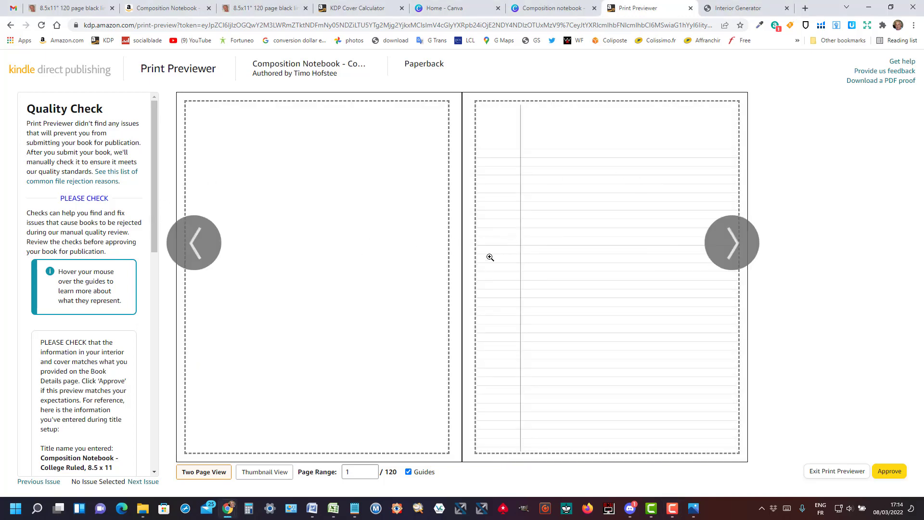
{"action": "left_click", "coordinate": [732, 243]}
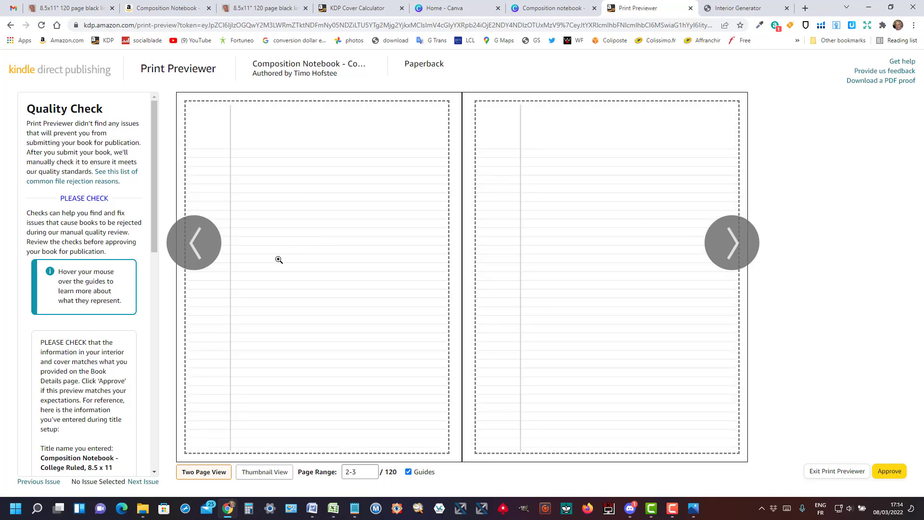
{"action": "left_click", "coordinate": [732, 243]}
{"action": "left_click", "coordinate": [734, 240]}
{"action": "left_click", "coordinate": [734, 240]}
{"action": "left_click", "coordinate": [891, 474]}
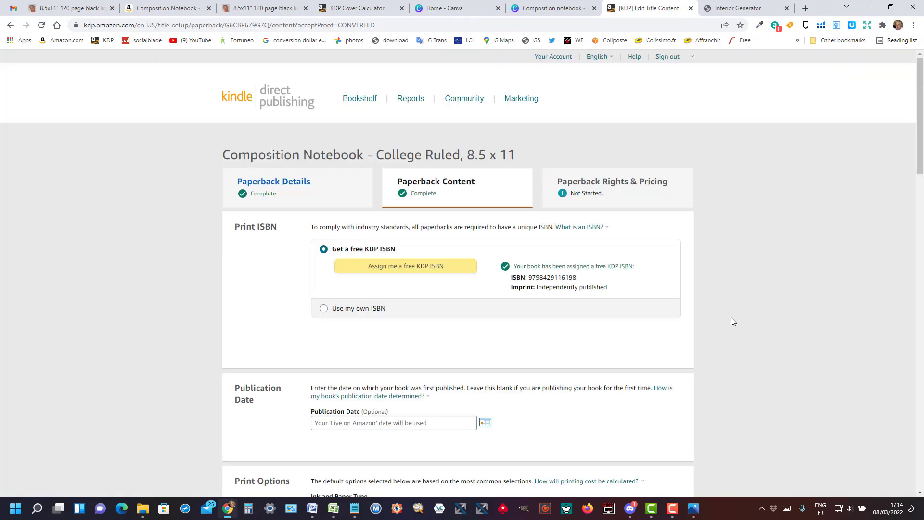
Step: Review the print summary and printing costs, and save the paperback content to continue to rights and pricing
{"action": "scroll", "coordinate": [728, 320], "scroll_direction": "down", "scroll_amount": 15}
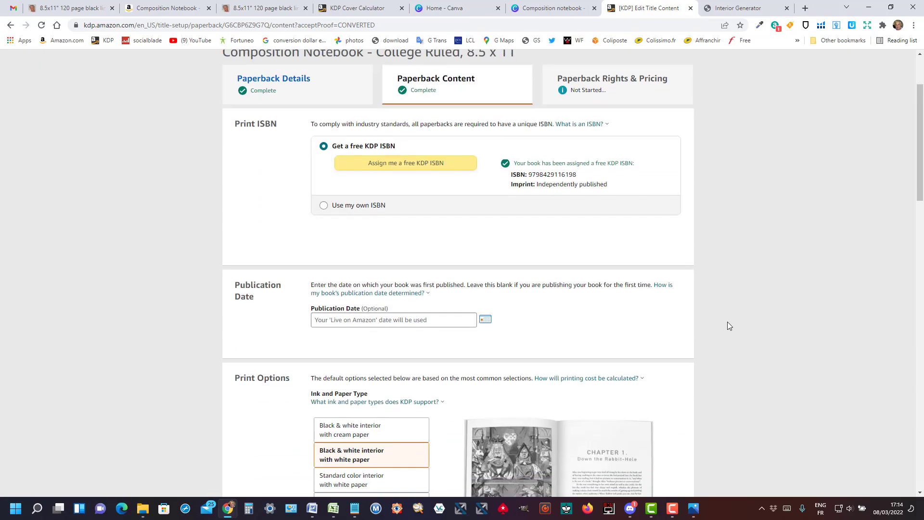
{"action": "scroll", "coordinate": [721, 331], "scroll_direction": "down", "scroll_amount": 11}
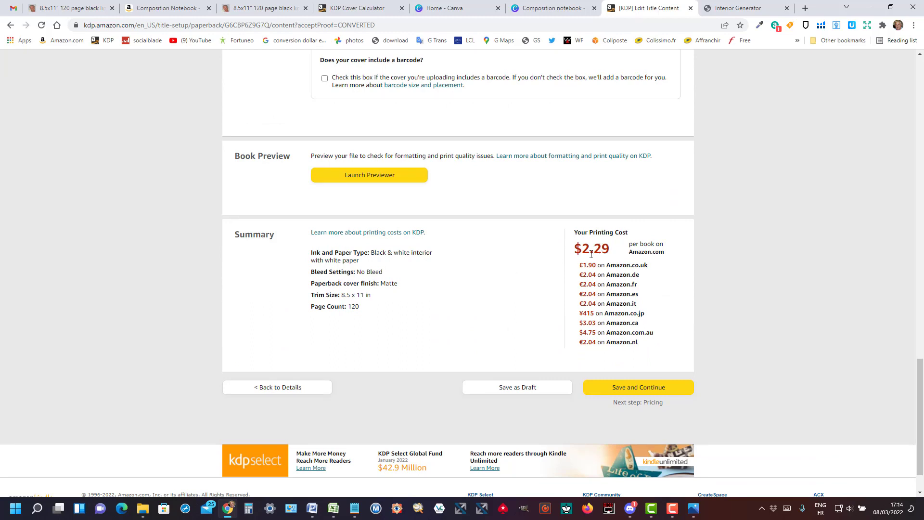
{"action": "left_click", "coordinate": [635, 389]}
{"action": "left_click", "coordinate": [638, 388]}
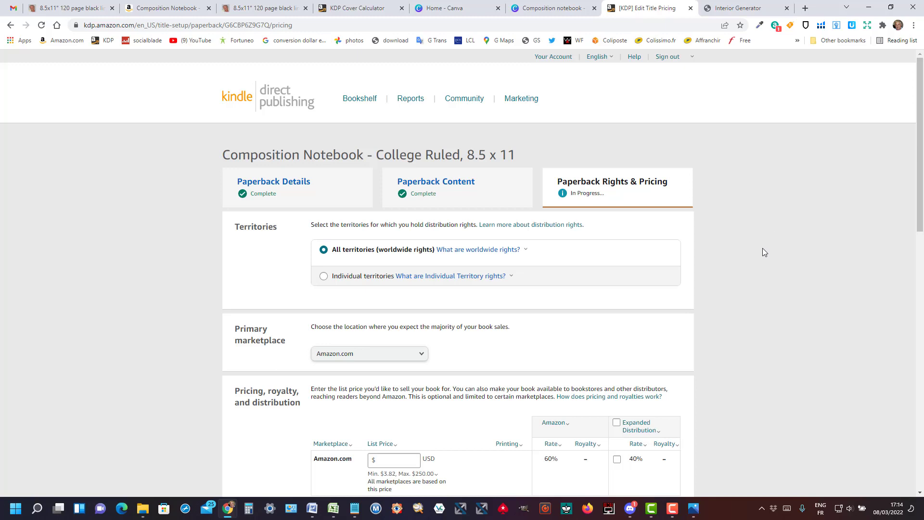
Step: Set the Amazon.com list price to 5.99 USD and review the converted prices and royalties for the other marketplaces
{"action": "scroll", "coordinate": [762, 249], "scroll_direction": "down", "scroll_amount": 1}
{"action": "scroll", "coordinate": [764, 254], "scroll_direction": "down", "scroll_amount": 1}
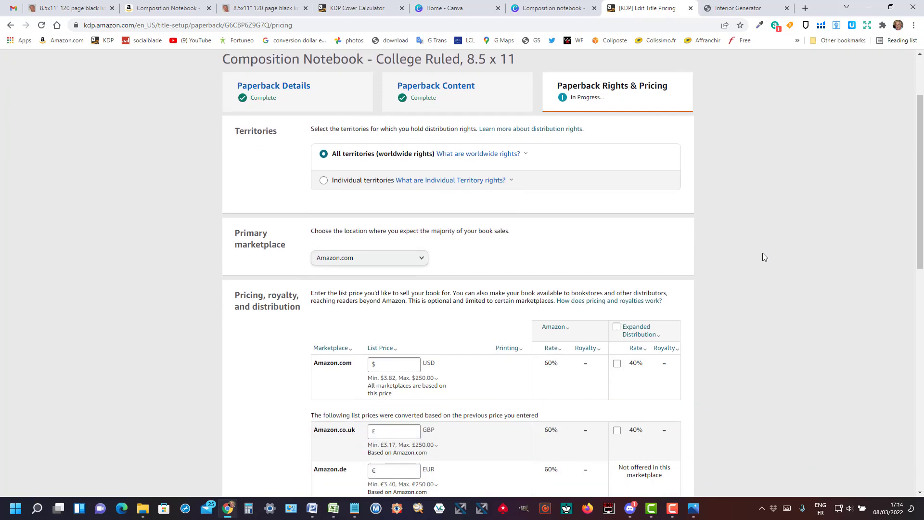
{"action": "scroll", "coordinate": [752, 239], "scroll_direction": "down", "scroll_amount": 2}
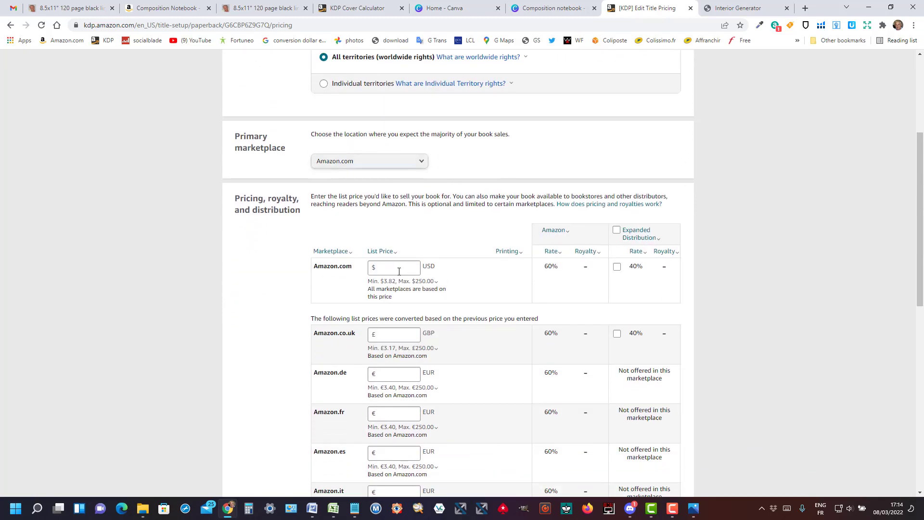
{"action": "left_click", "coordinate": [398, 271]}
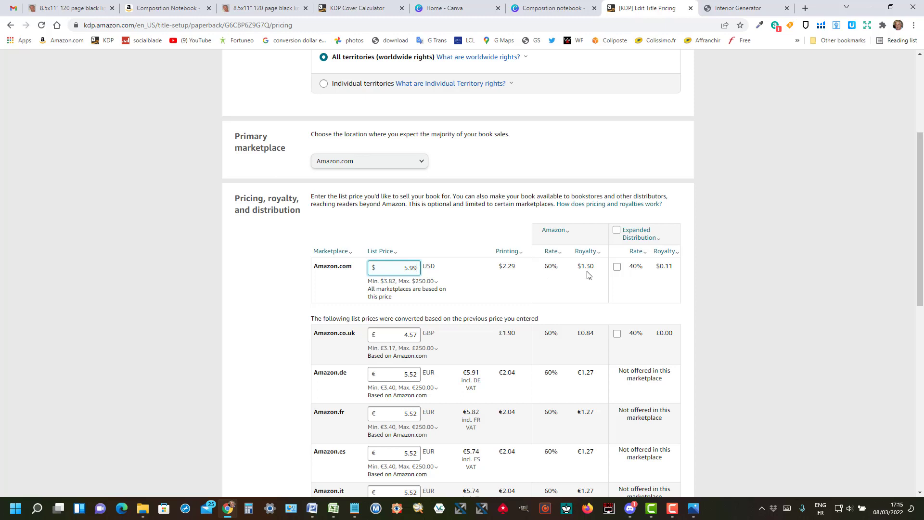
{"action": "left_click", "coordinate": [642, 263]}
{"action": "scroll", "coordinate": [745, 300], "scroll_direction": "down", "scroll_amount": 3}
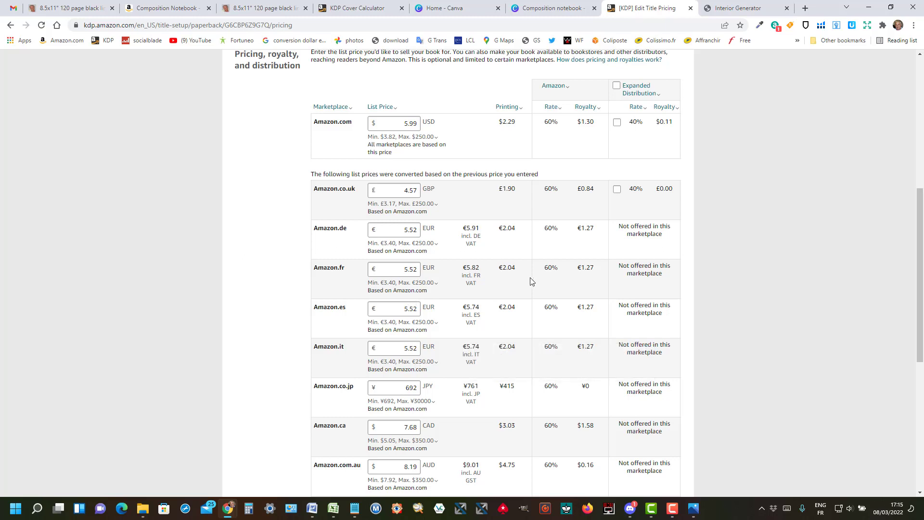
{"action": "scroll", "coordinate": [532, 282], "scroll_direction": "down", "scroll_amount": 4}
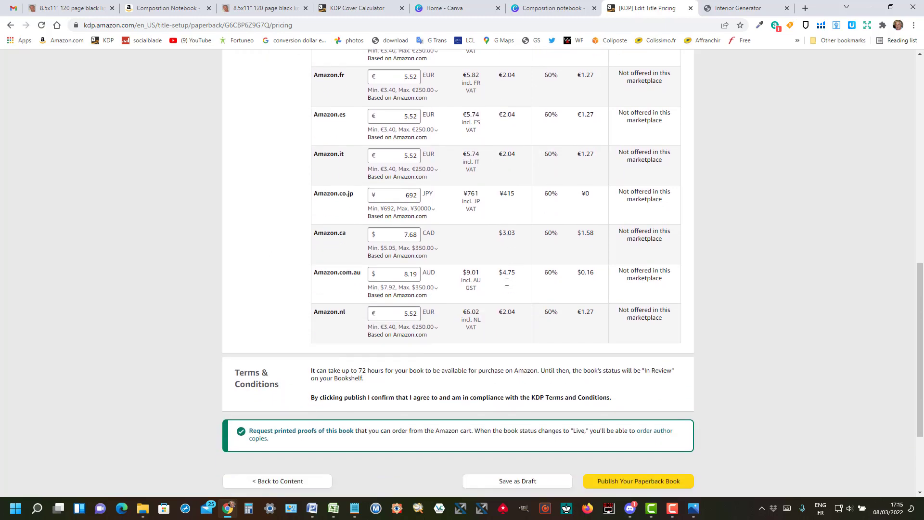
{"action": "scroll", "coordinate": [507, 282], "scroll_direction": "down", "scroll_amount": 1}
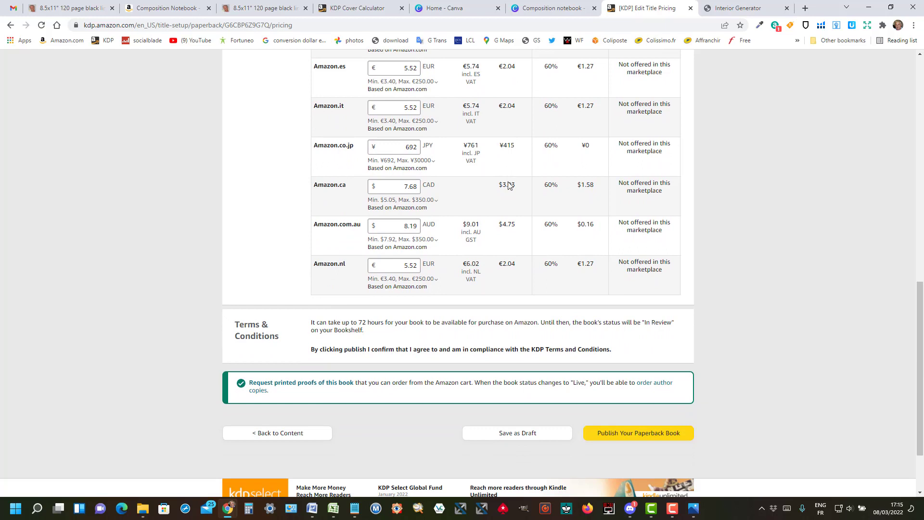